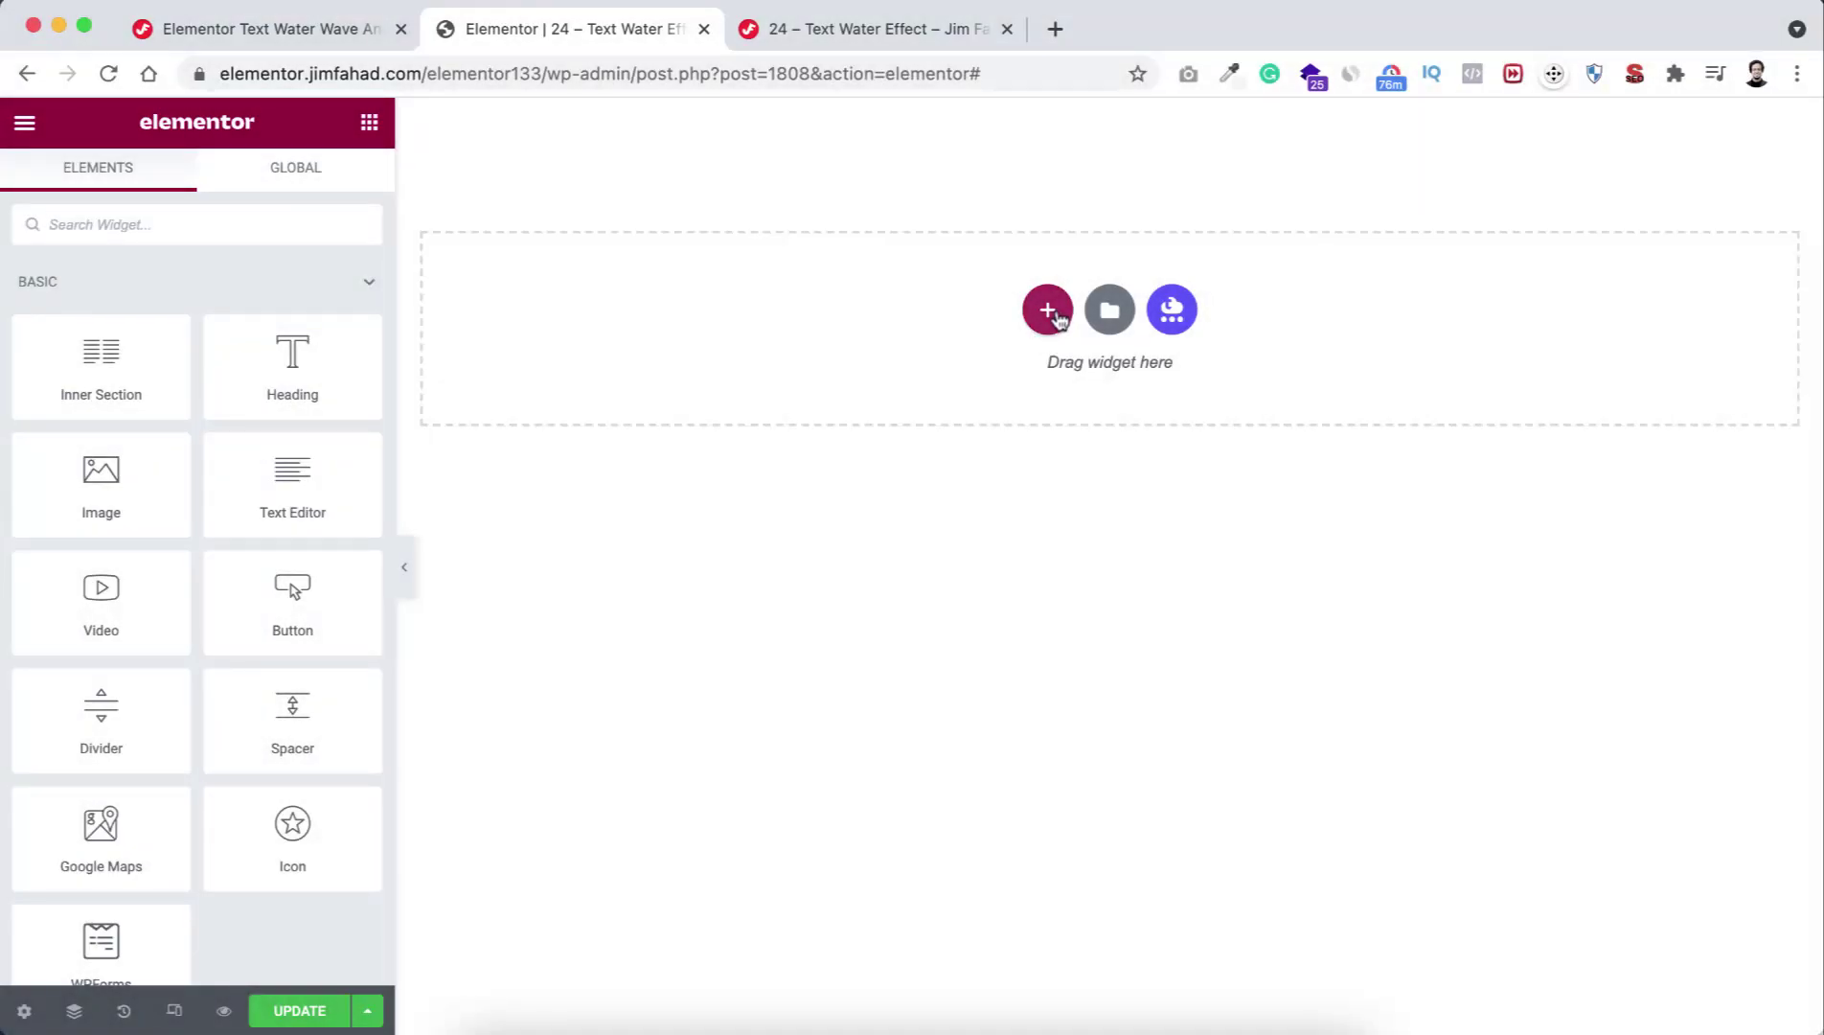
Step: Add a single-column section with a minimum height of 100 VH
click(1054, 314)
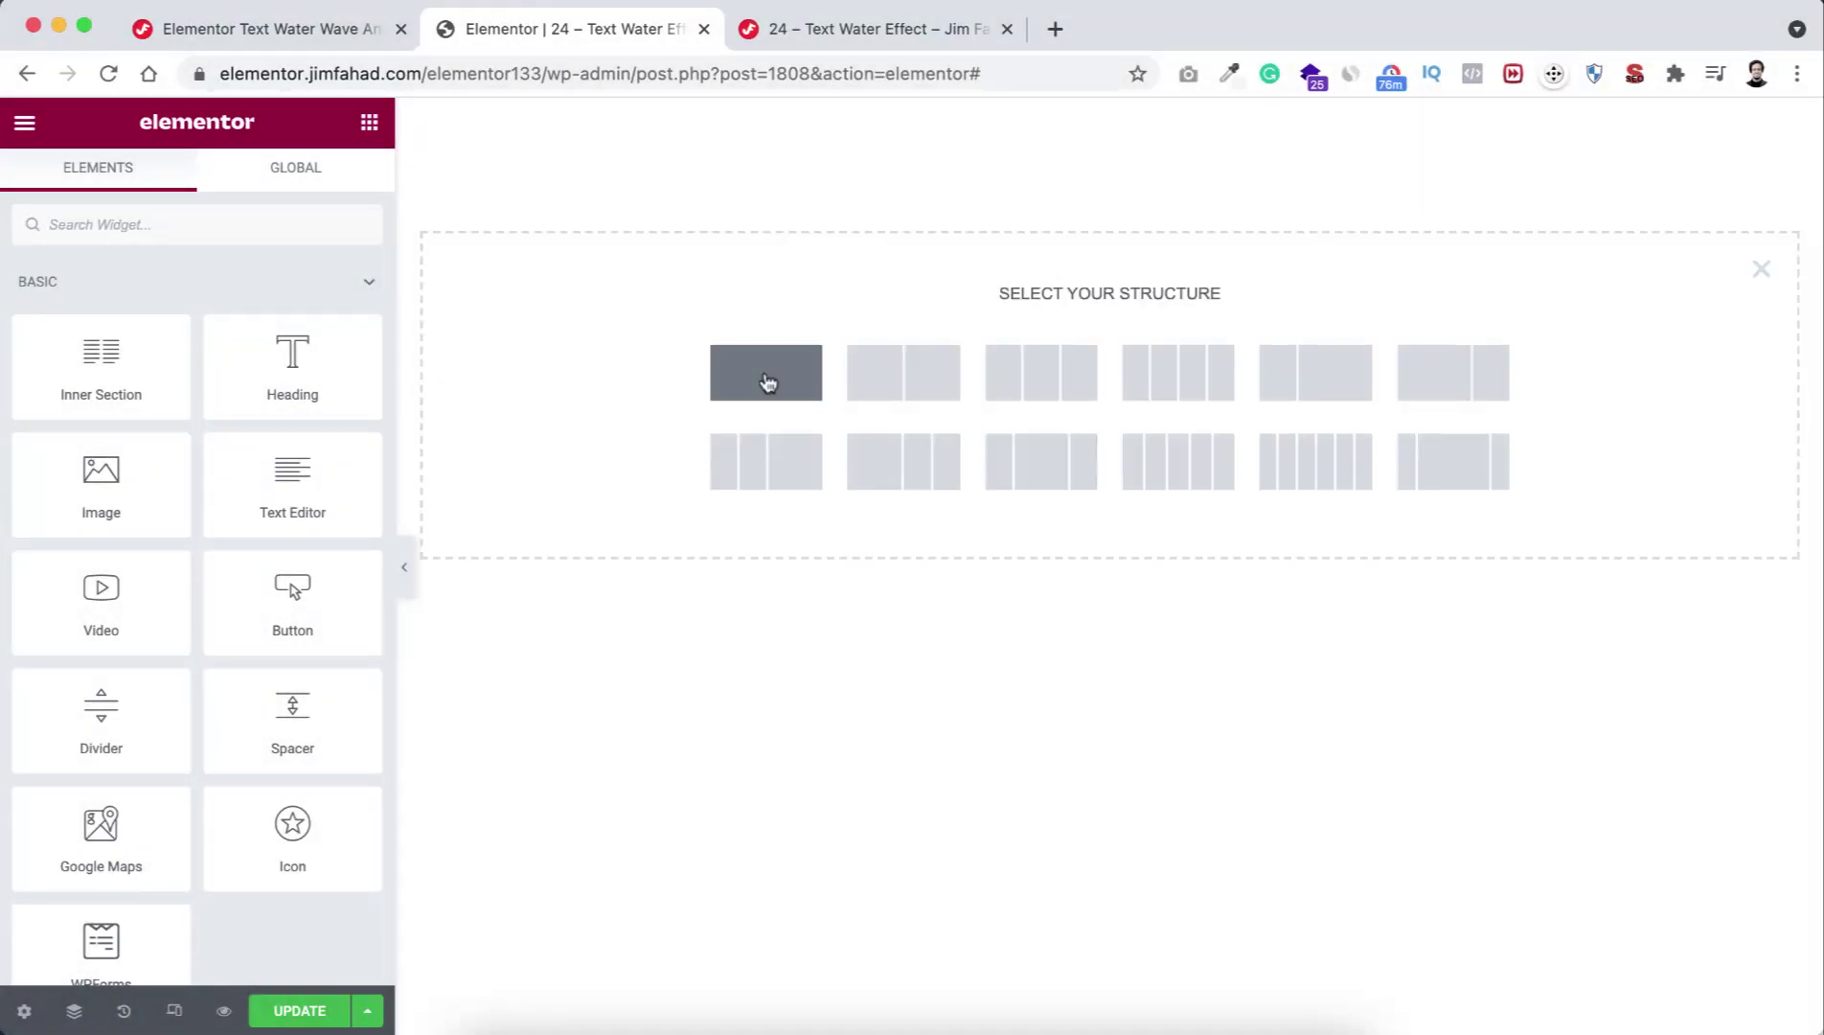
click(767, 383)
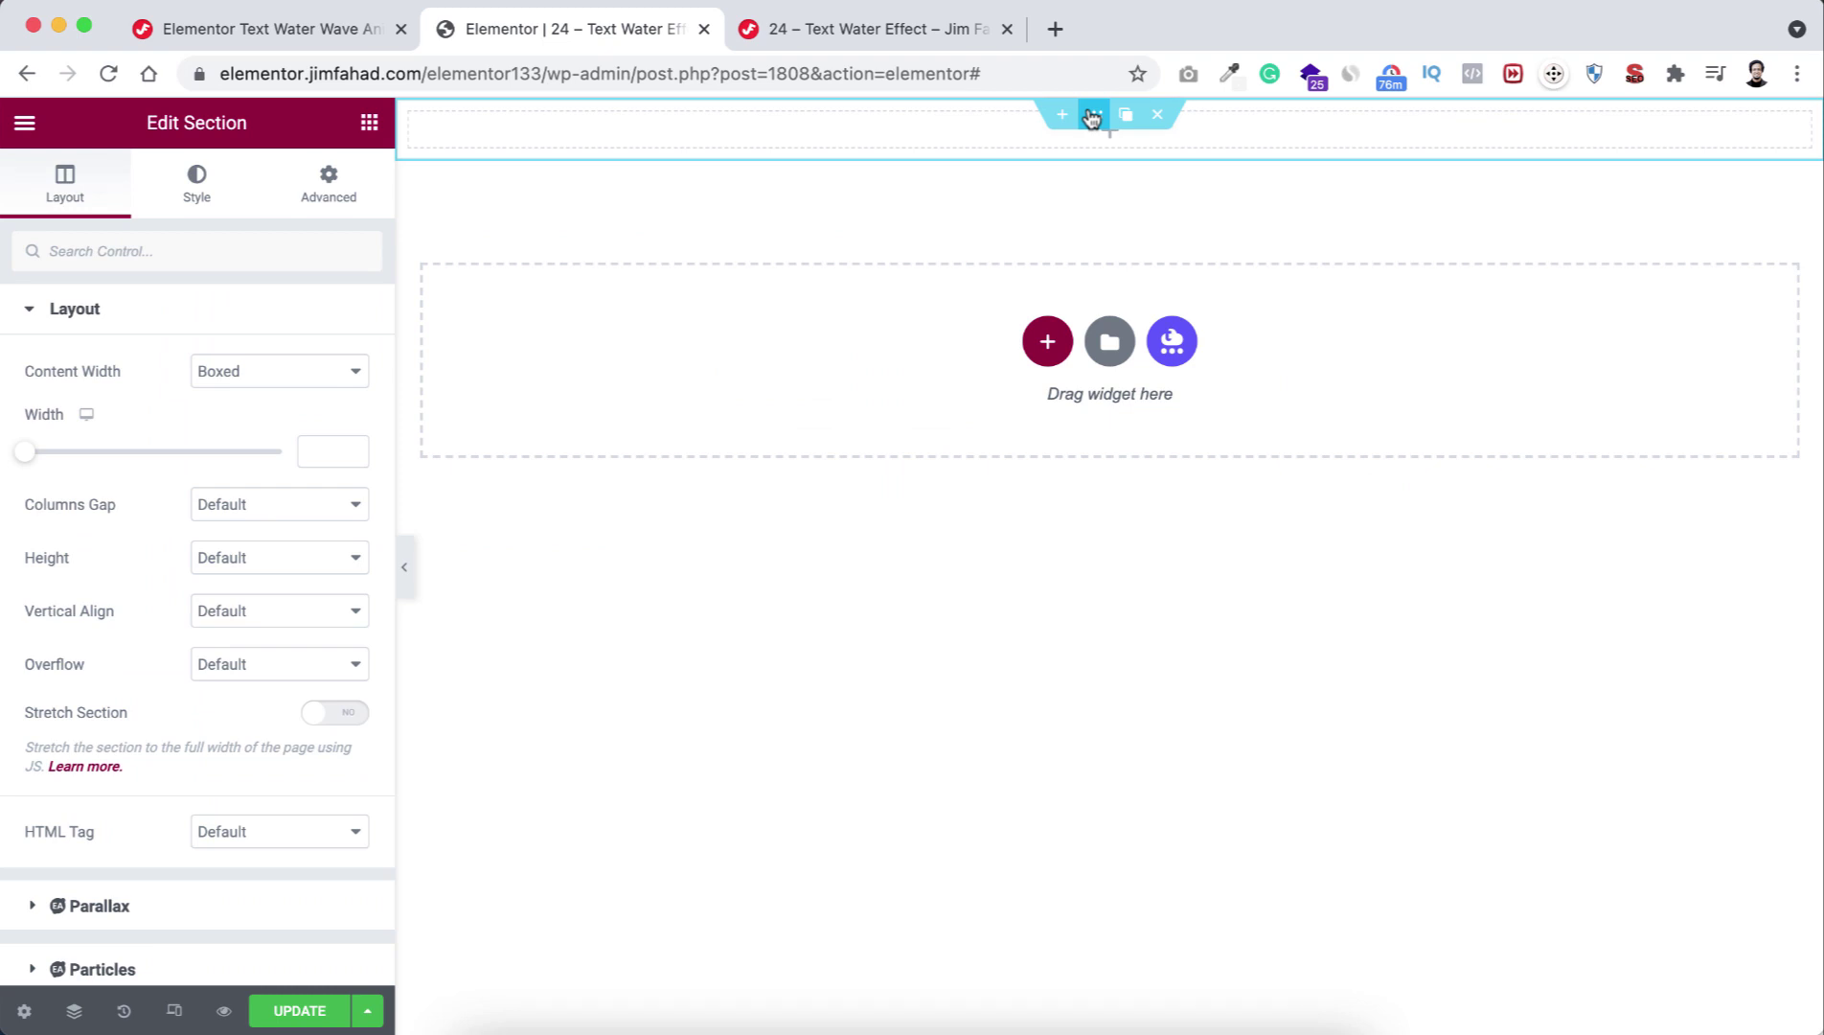
click(261, 564)
click(278, 614)
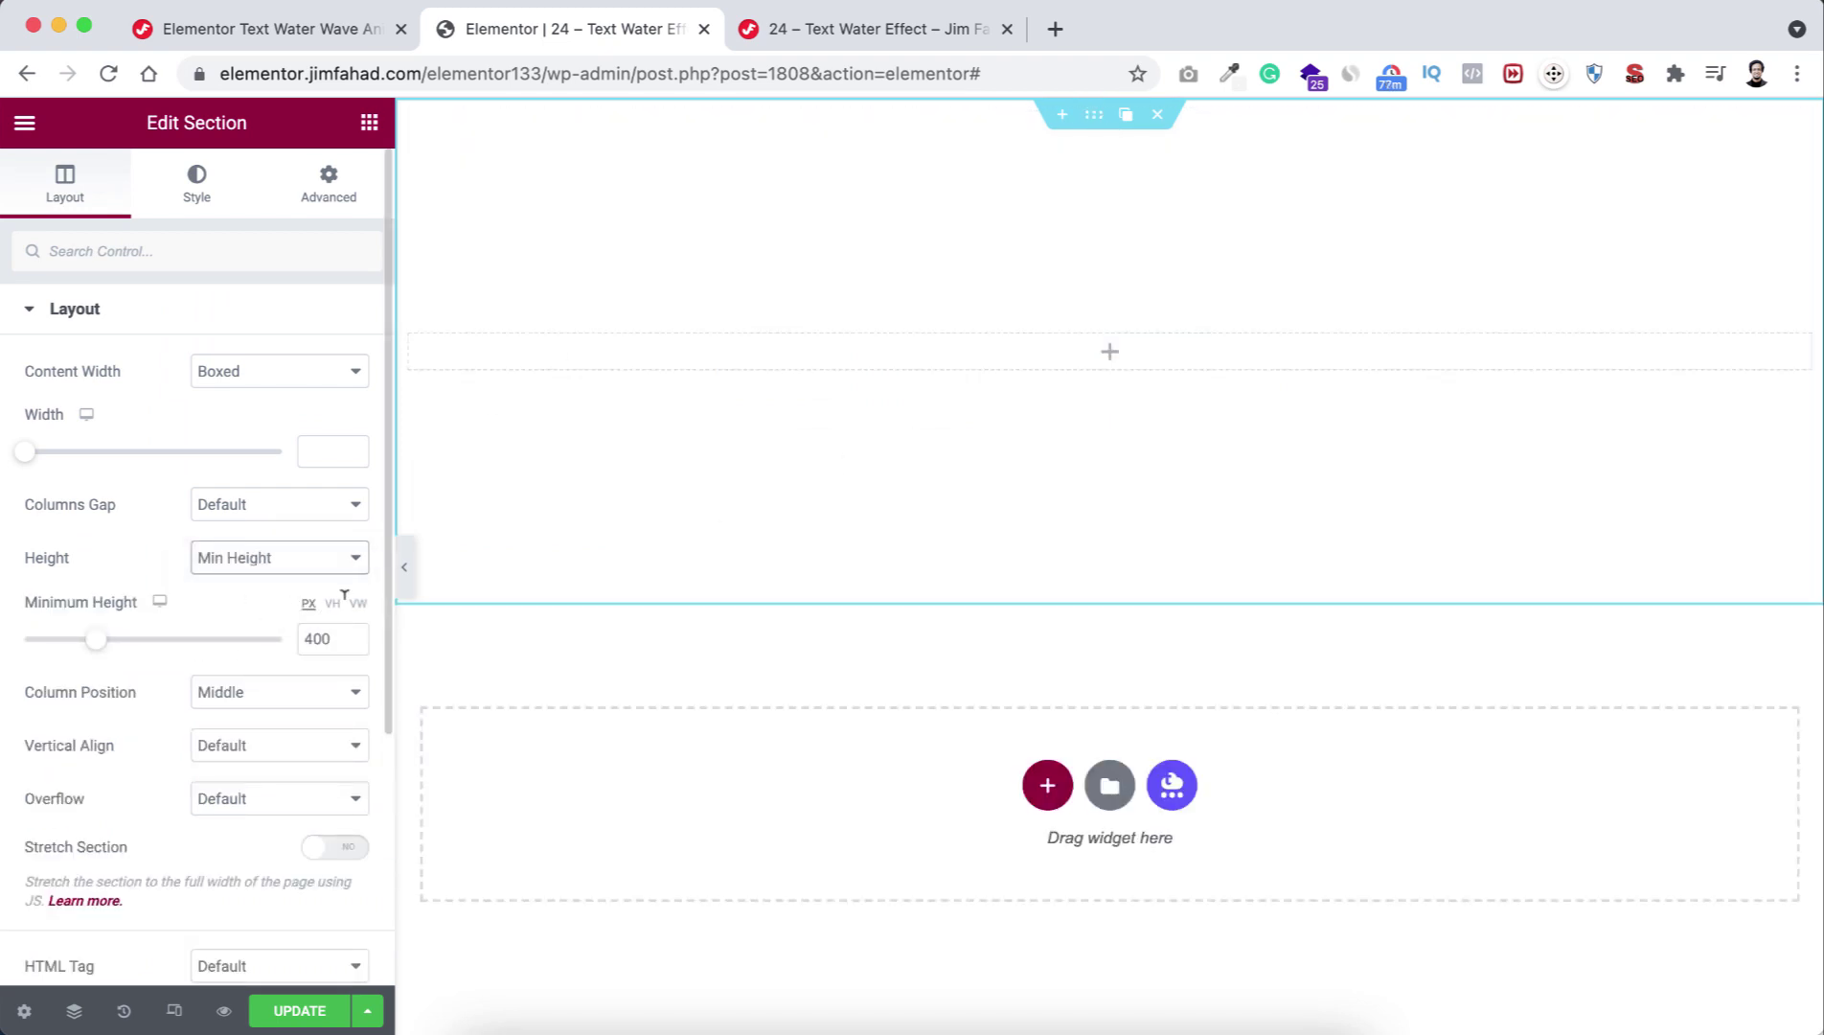
click(332, 603)
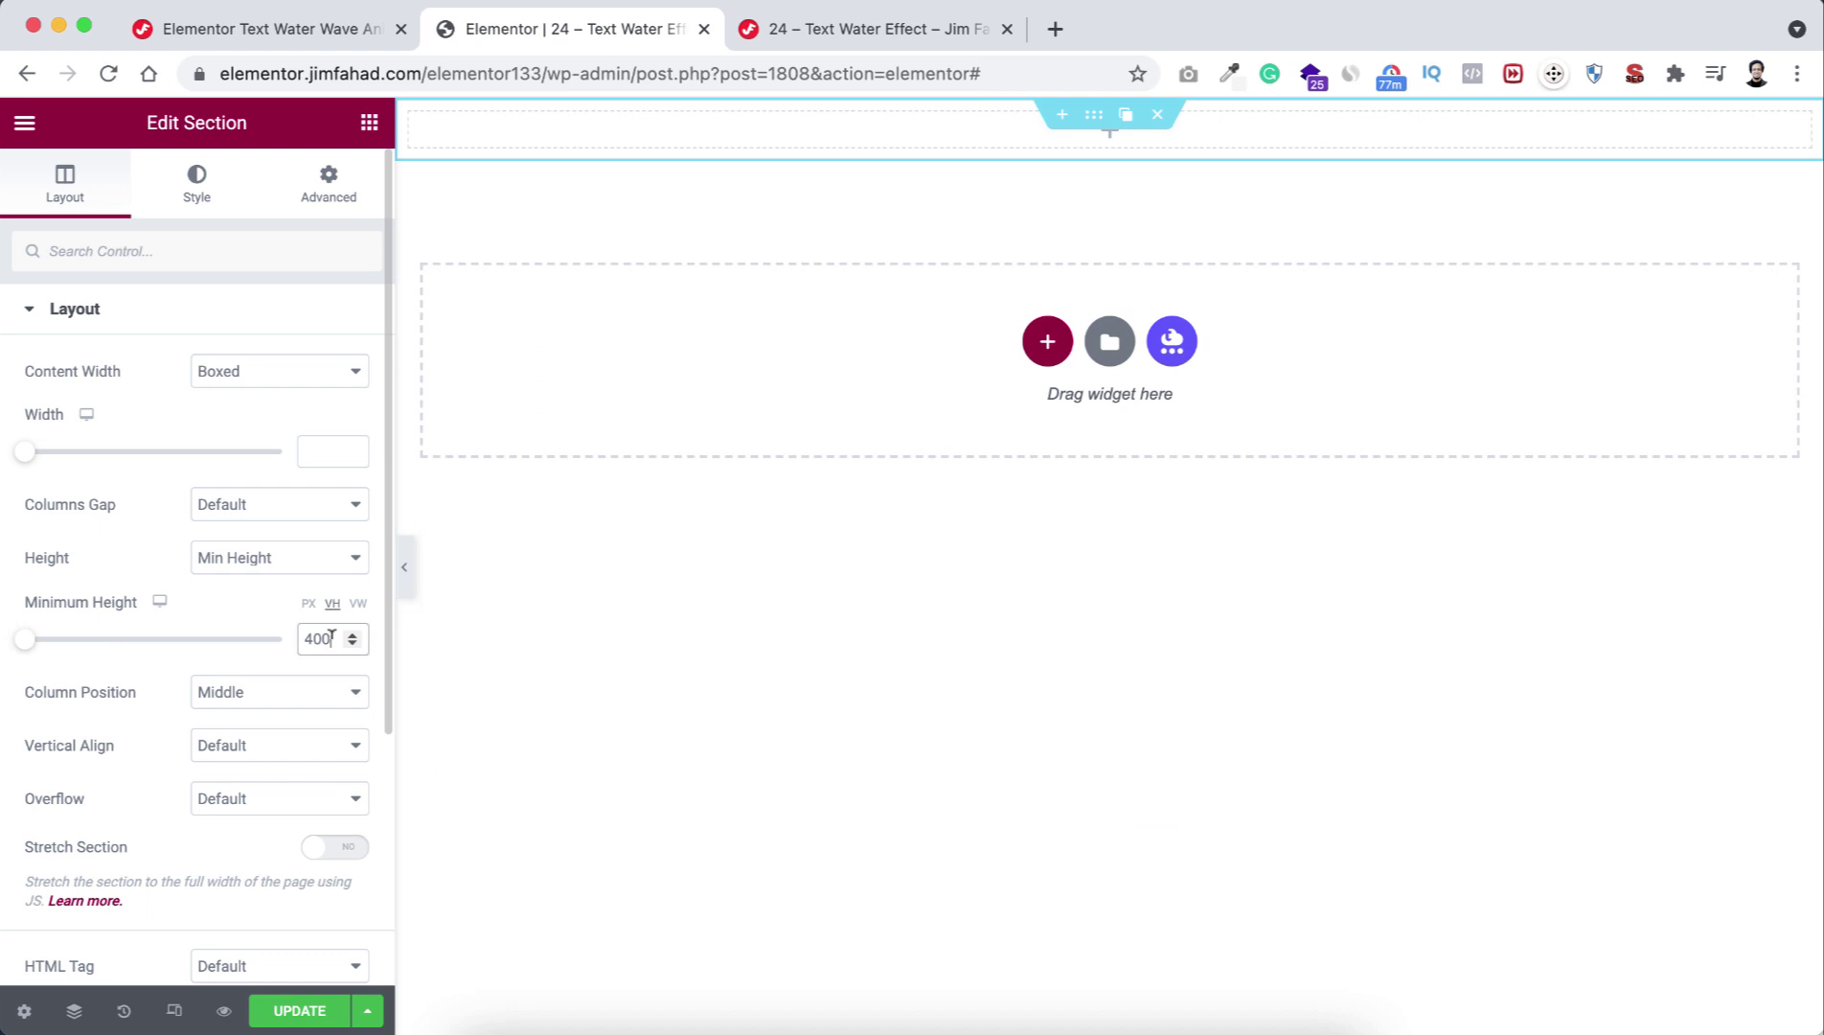
Step: Give the section a classic background in the global colour Black Blue
click(197, 192)
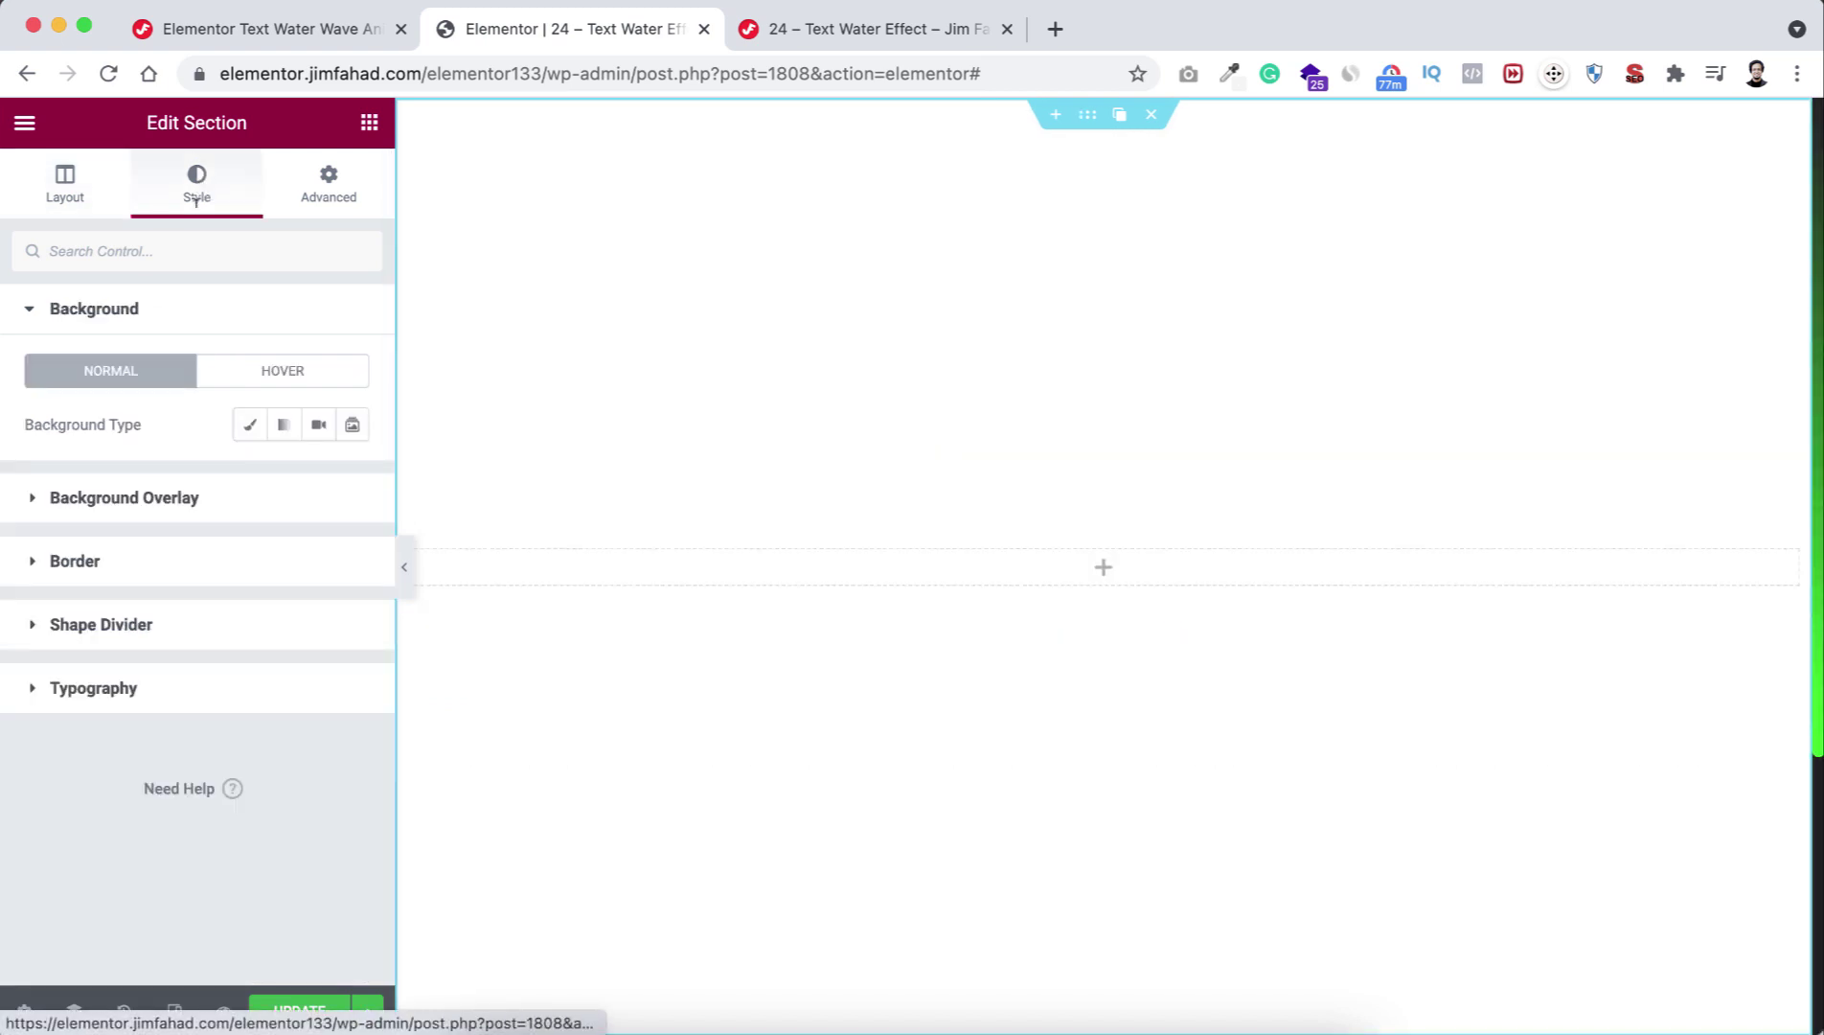
click(253, 427)
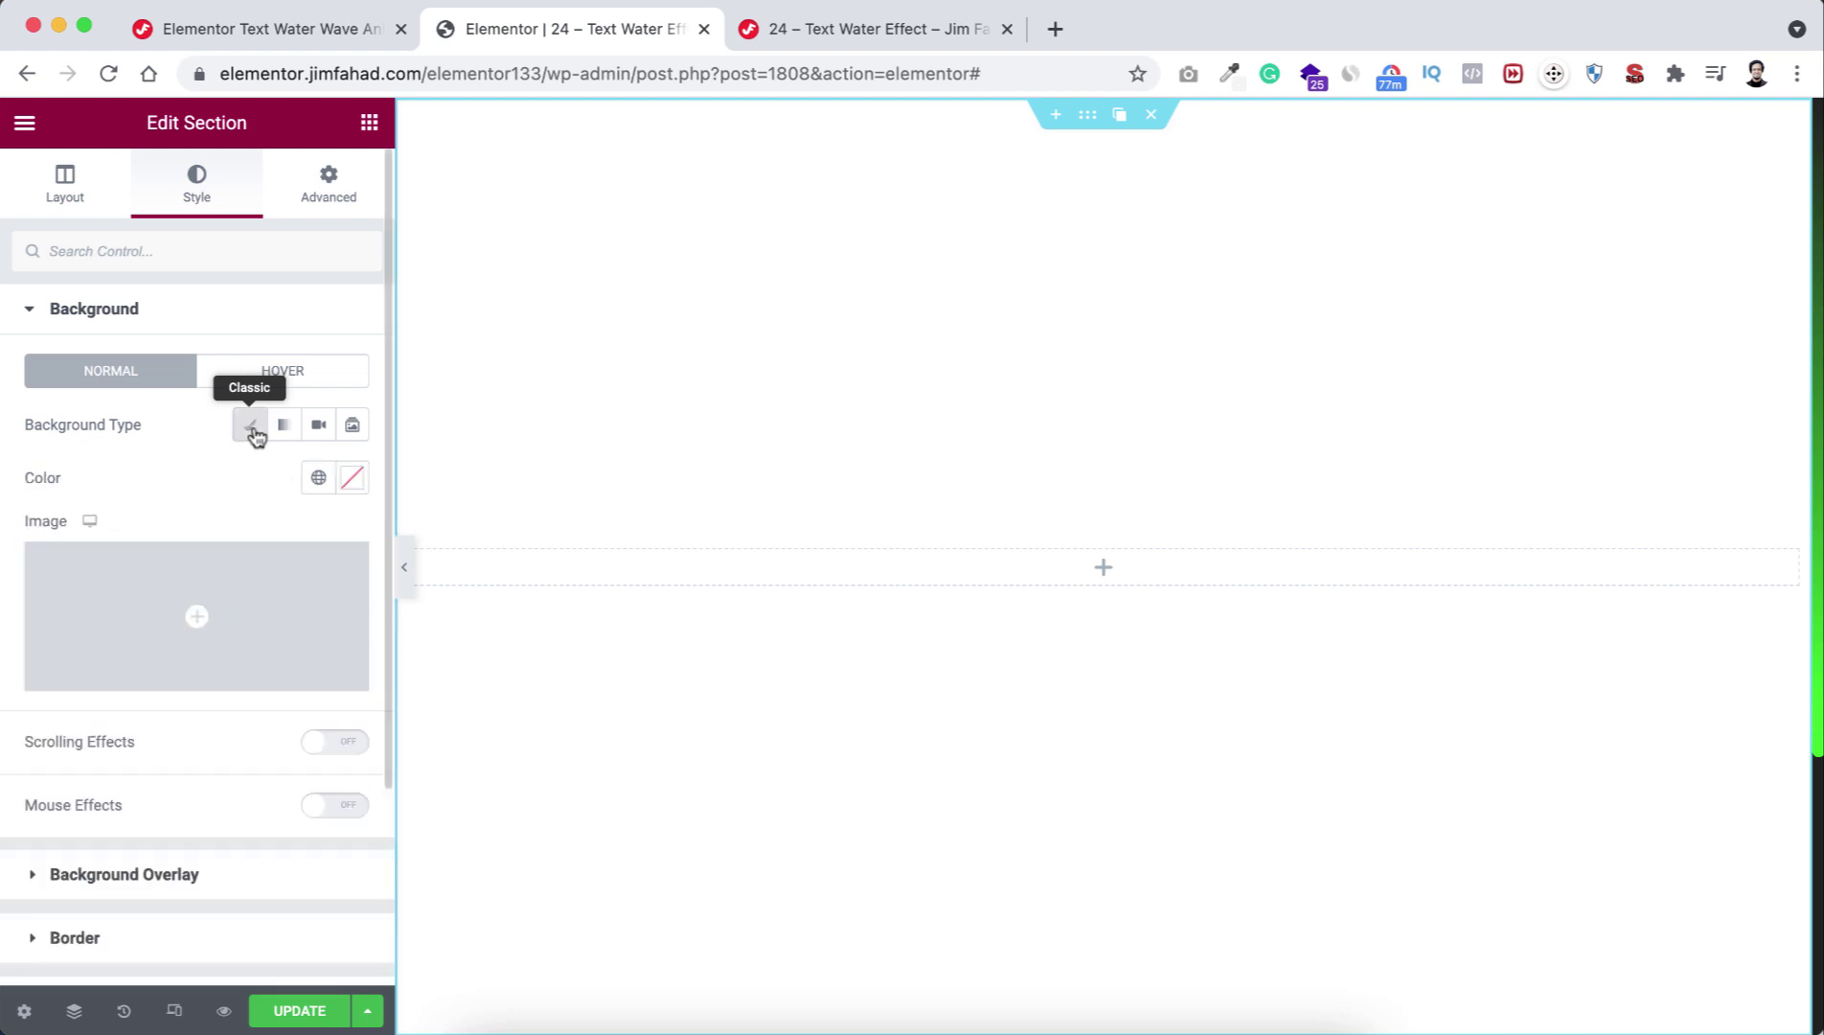
click(319, 477)
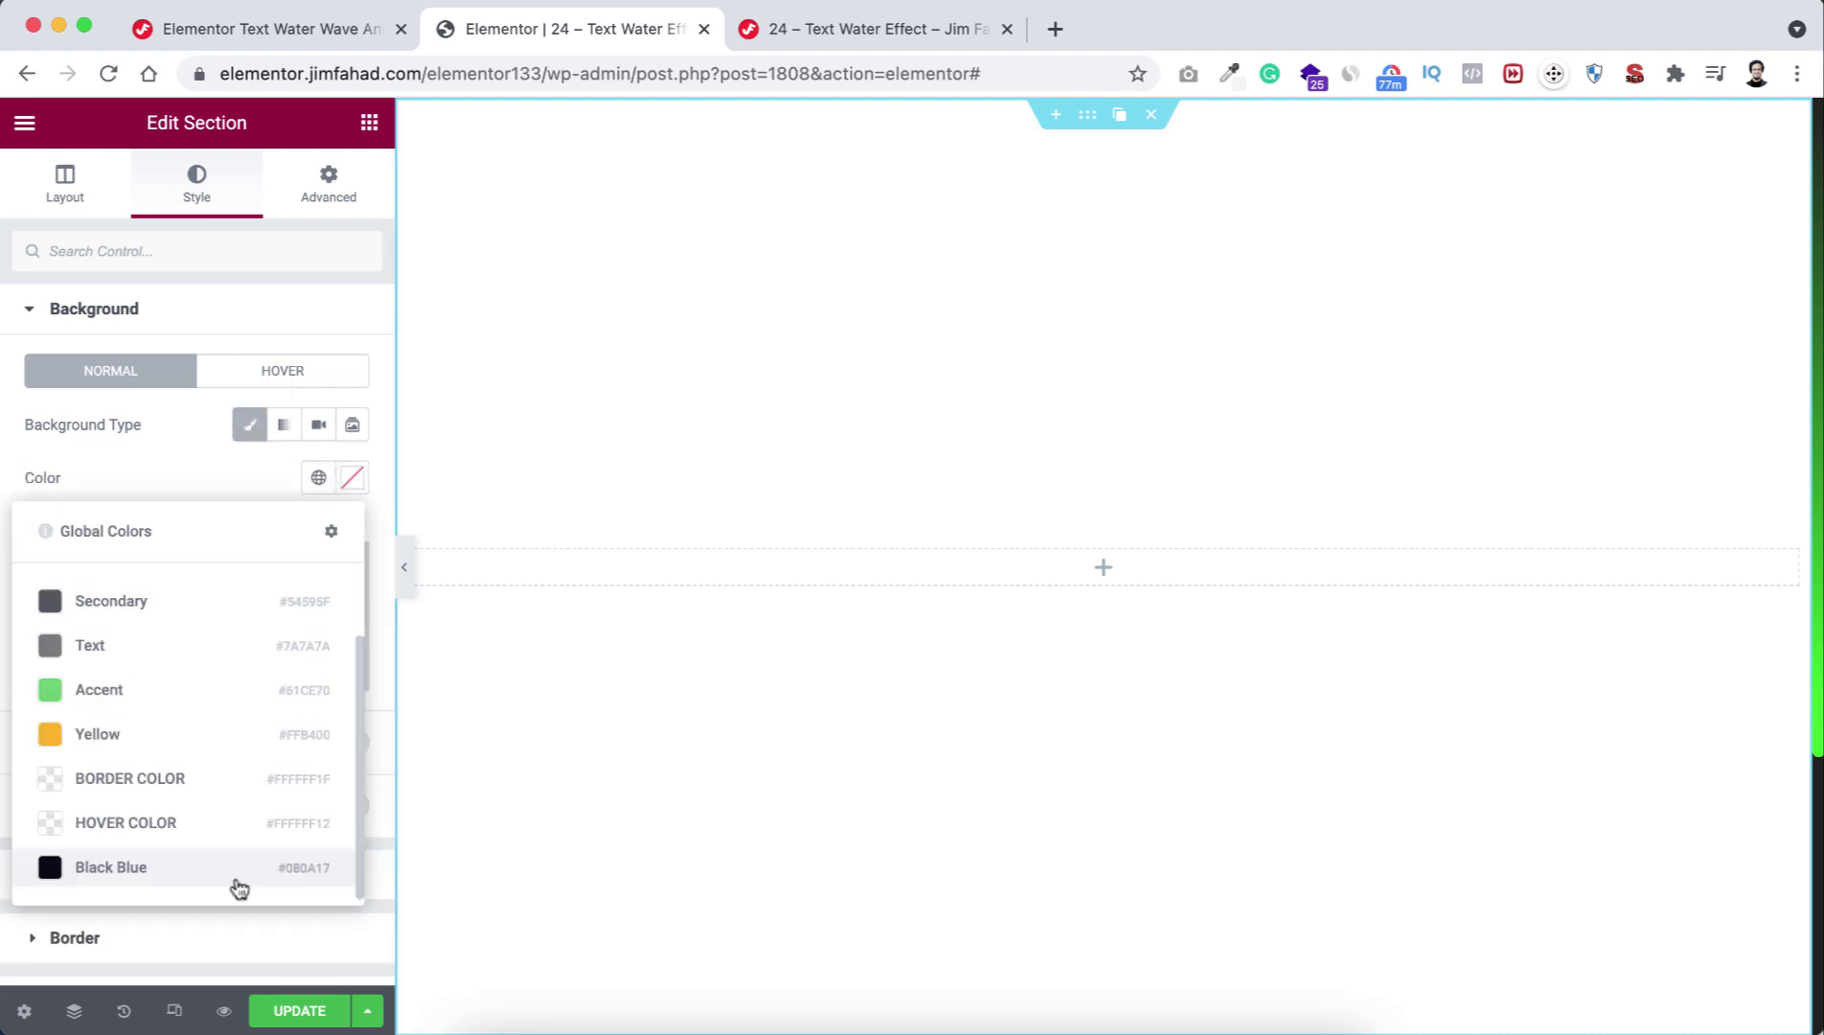
click(239, 867)
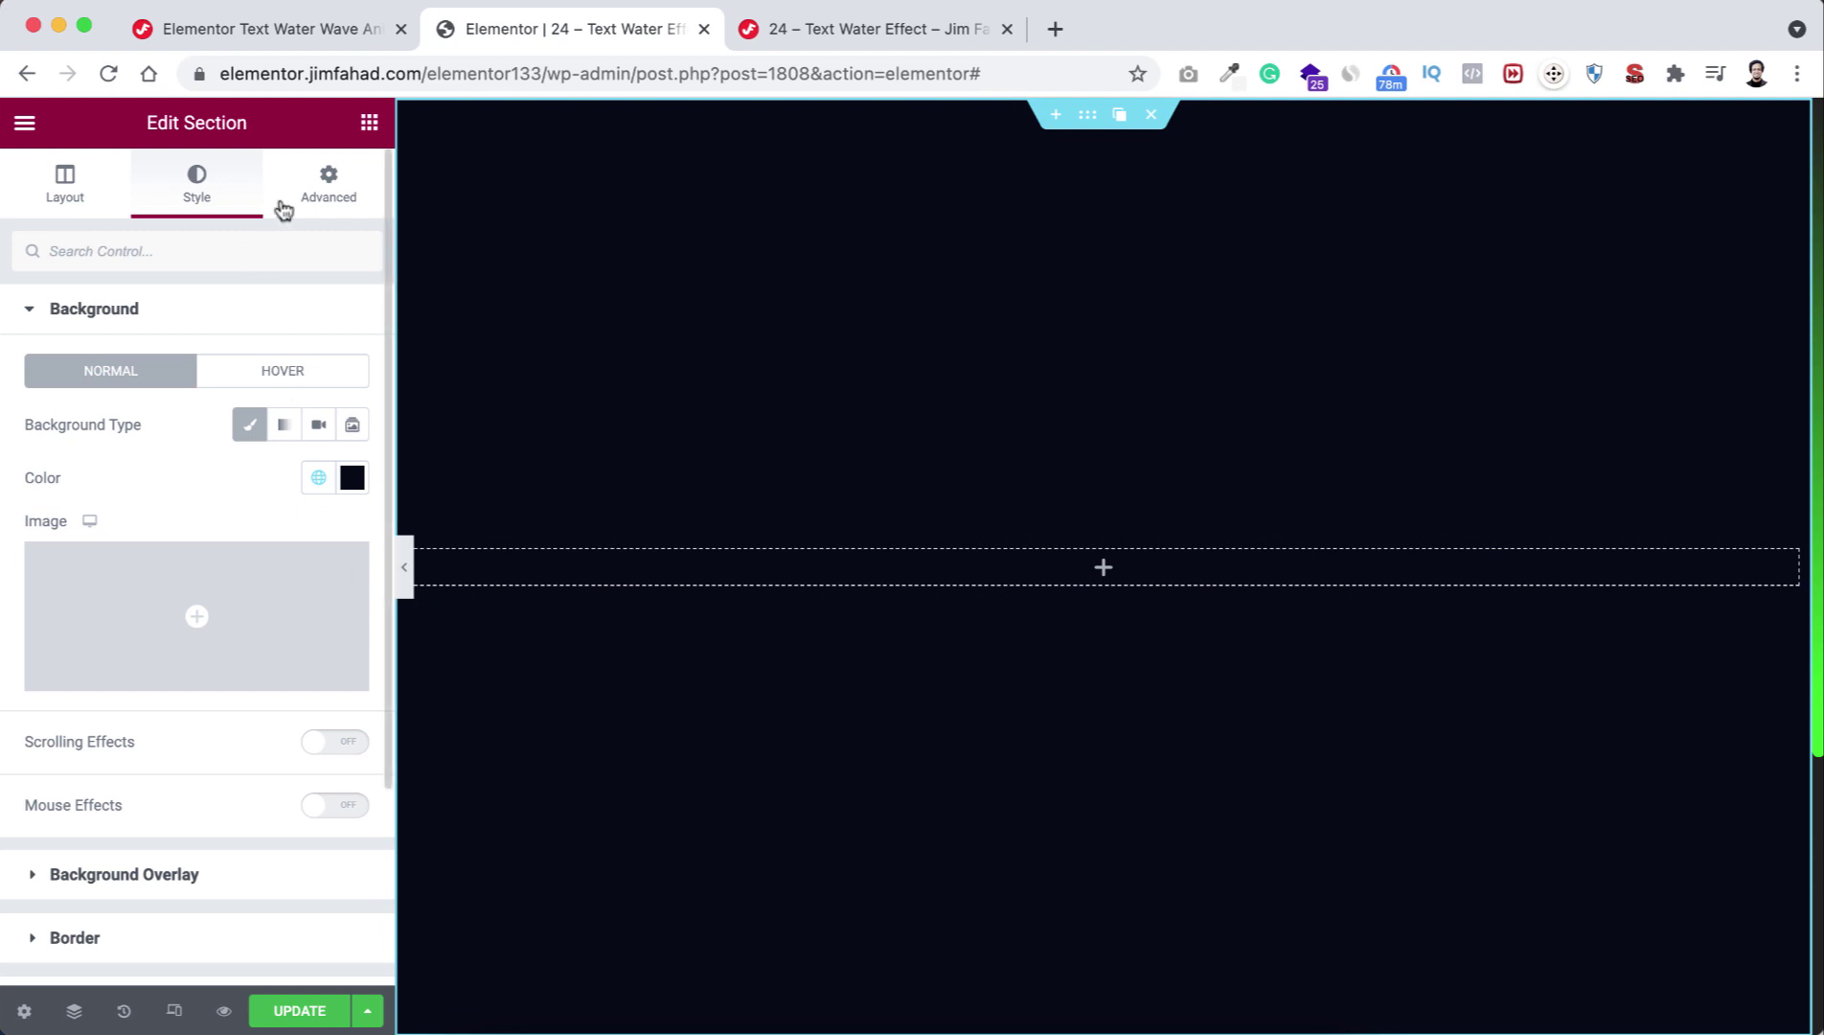
Step: Drop a Heading widget into the section, title it Marufa Mim, and centre it
click(369, 125)
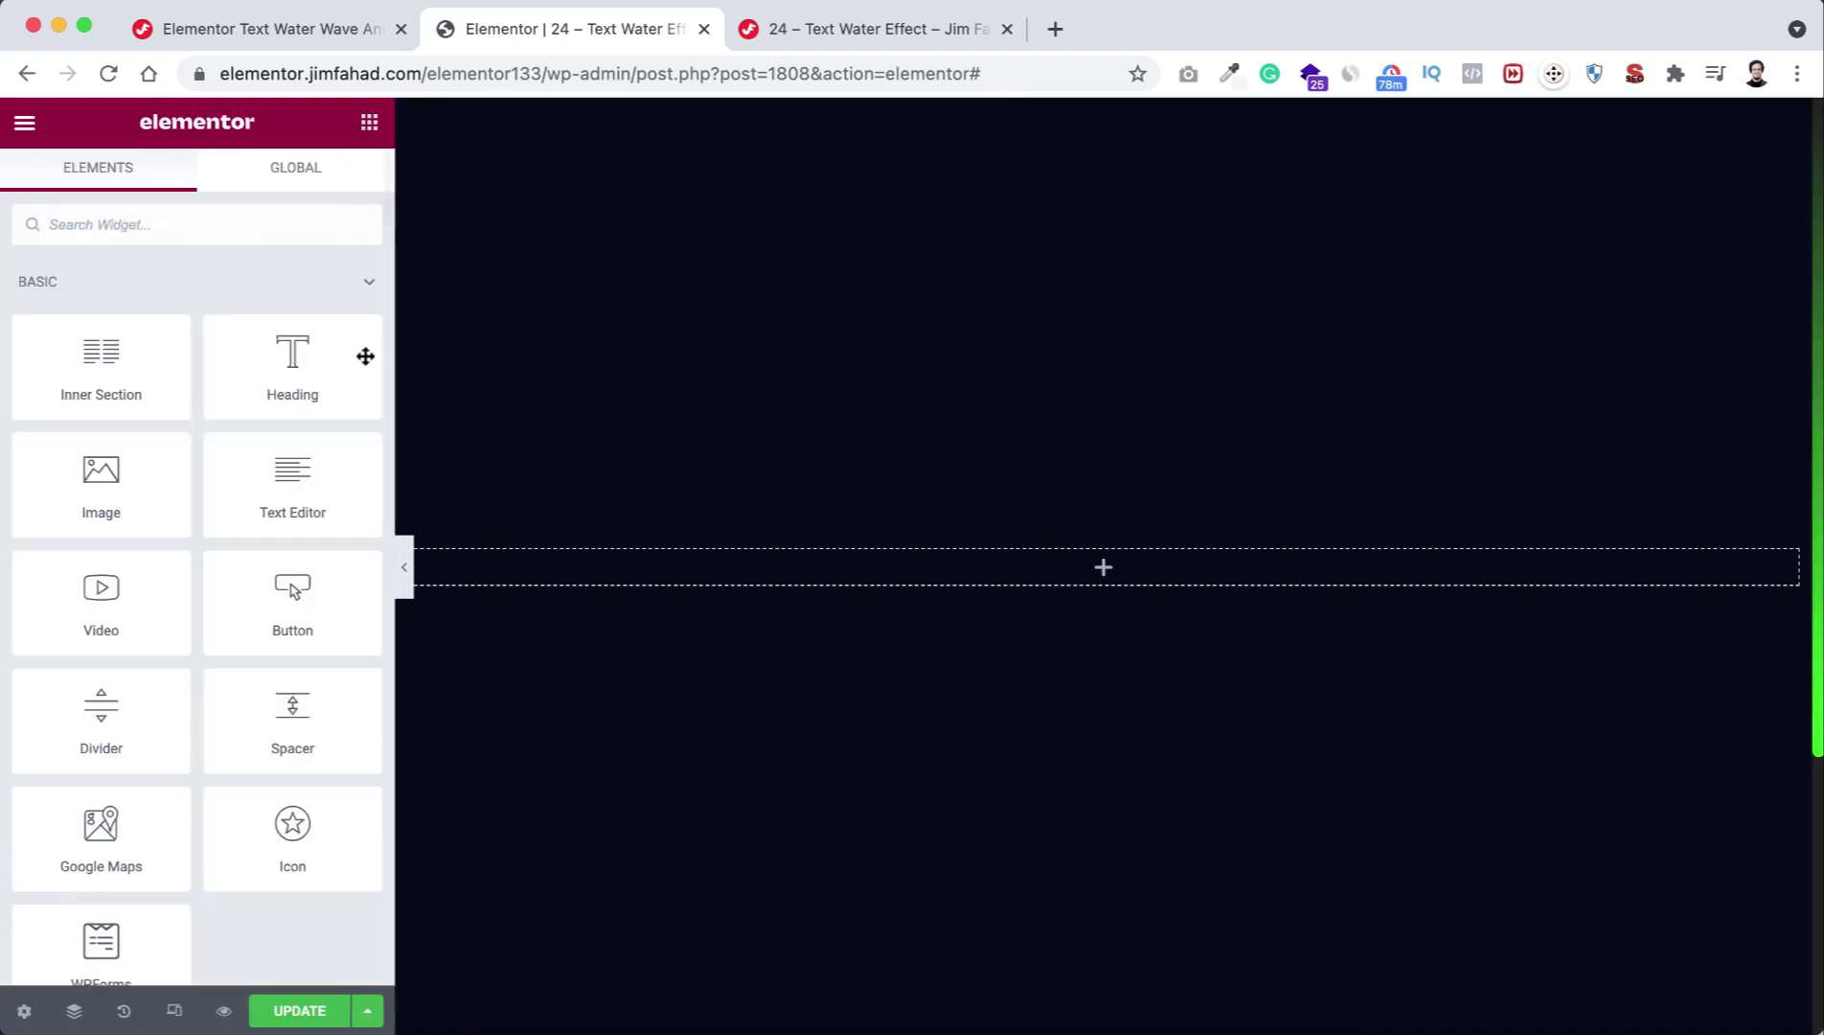
drag(324, 392, 742, 553)
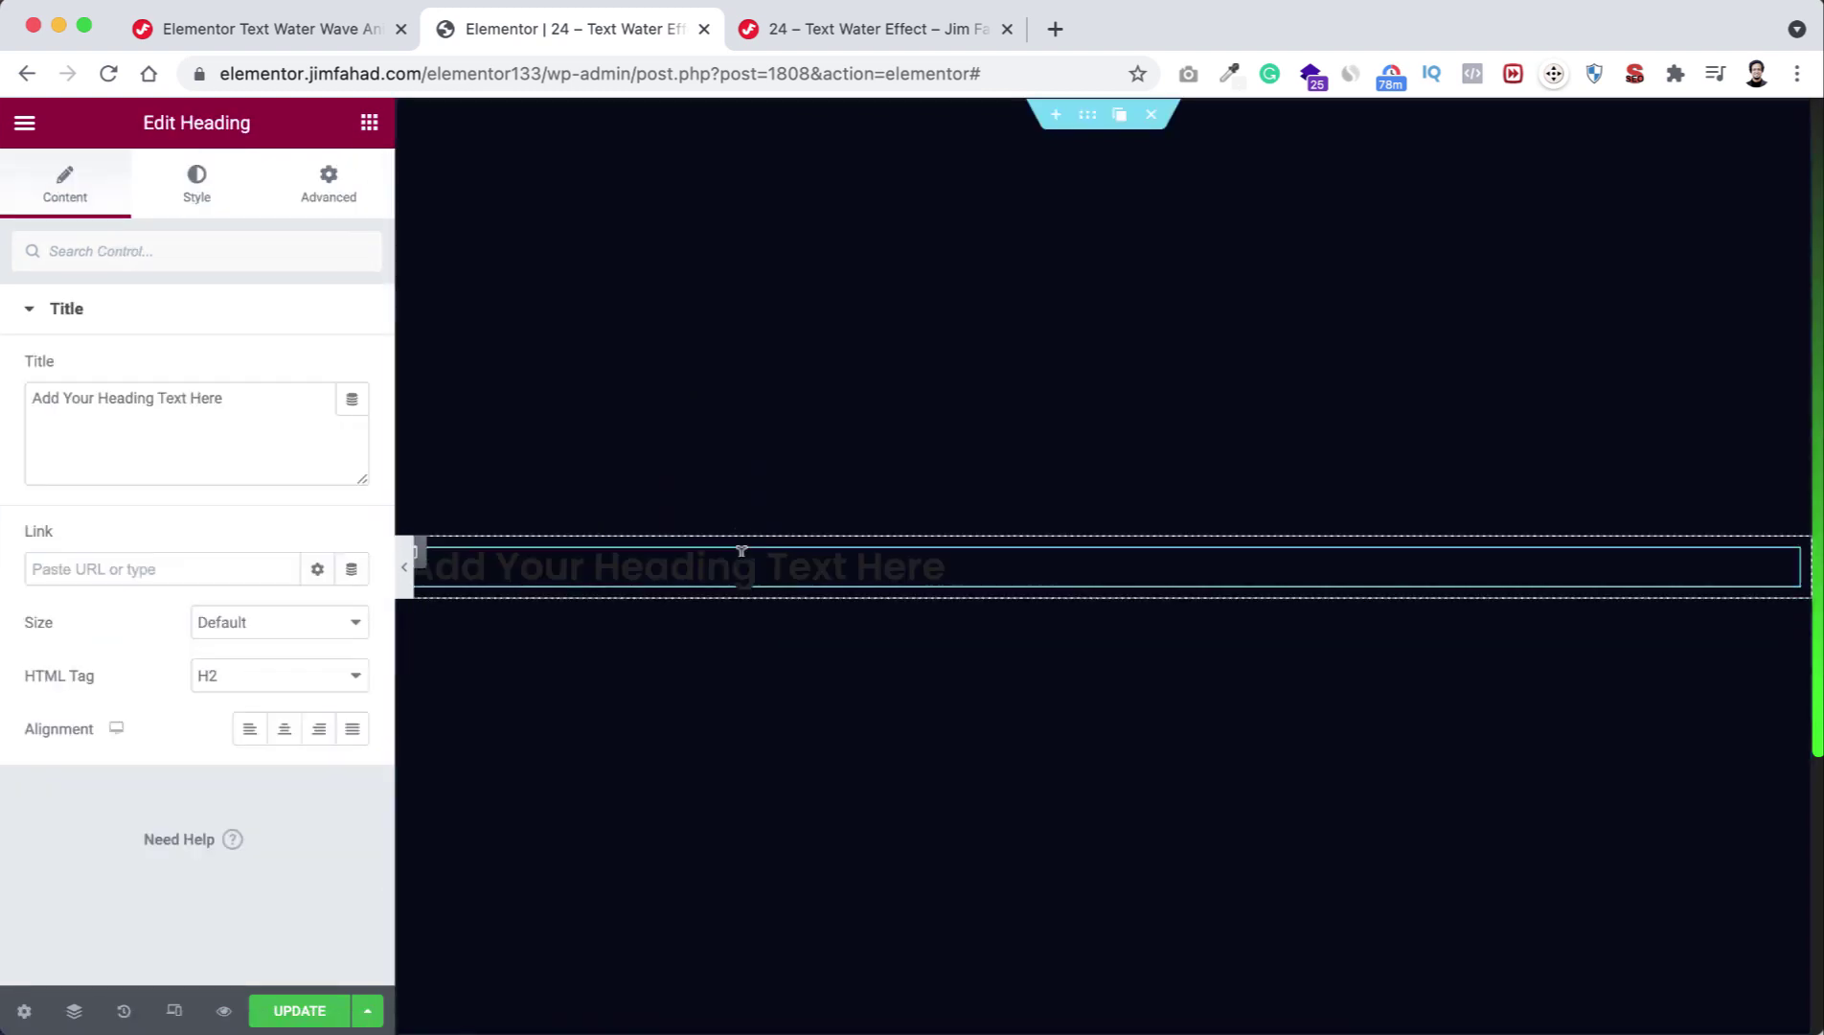
click(249, 396)
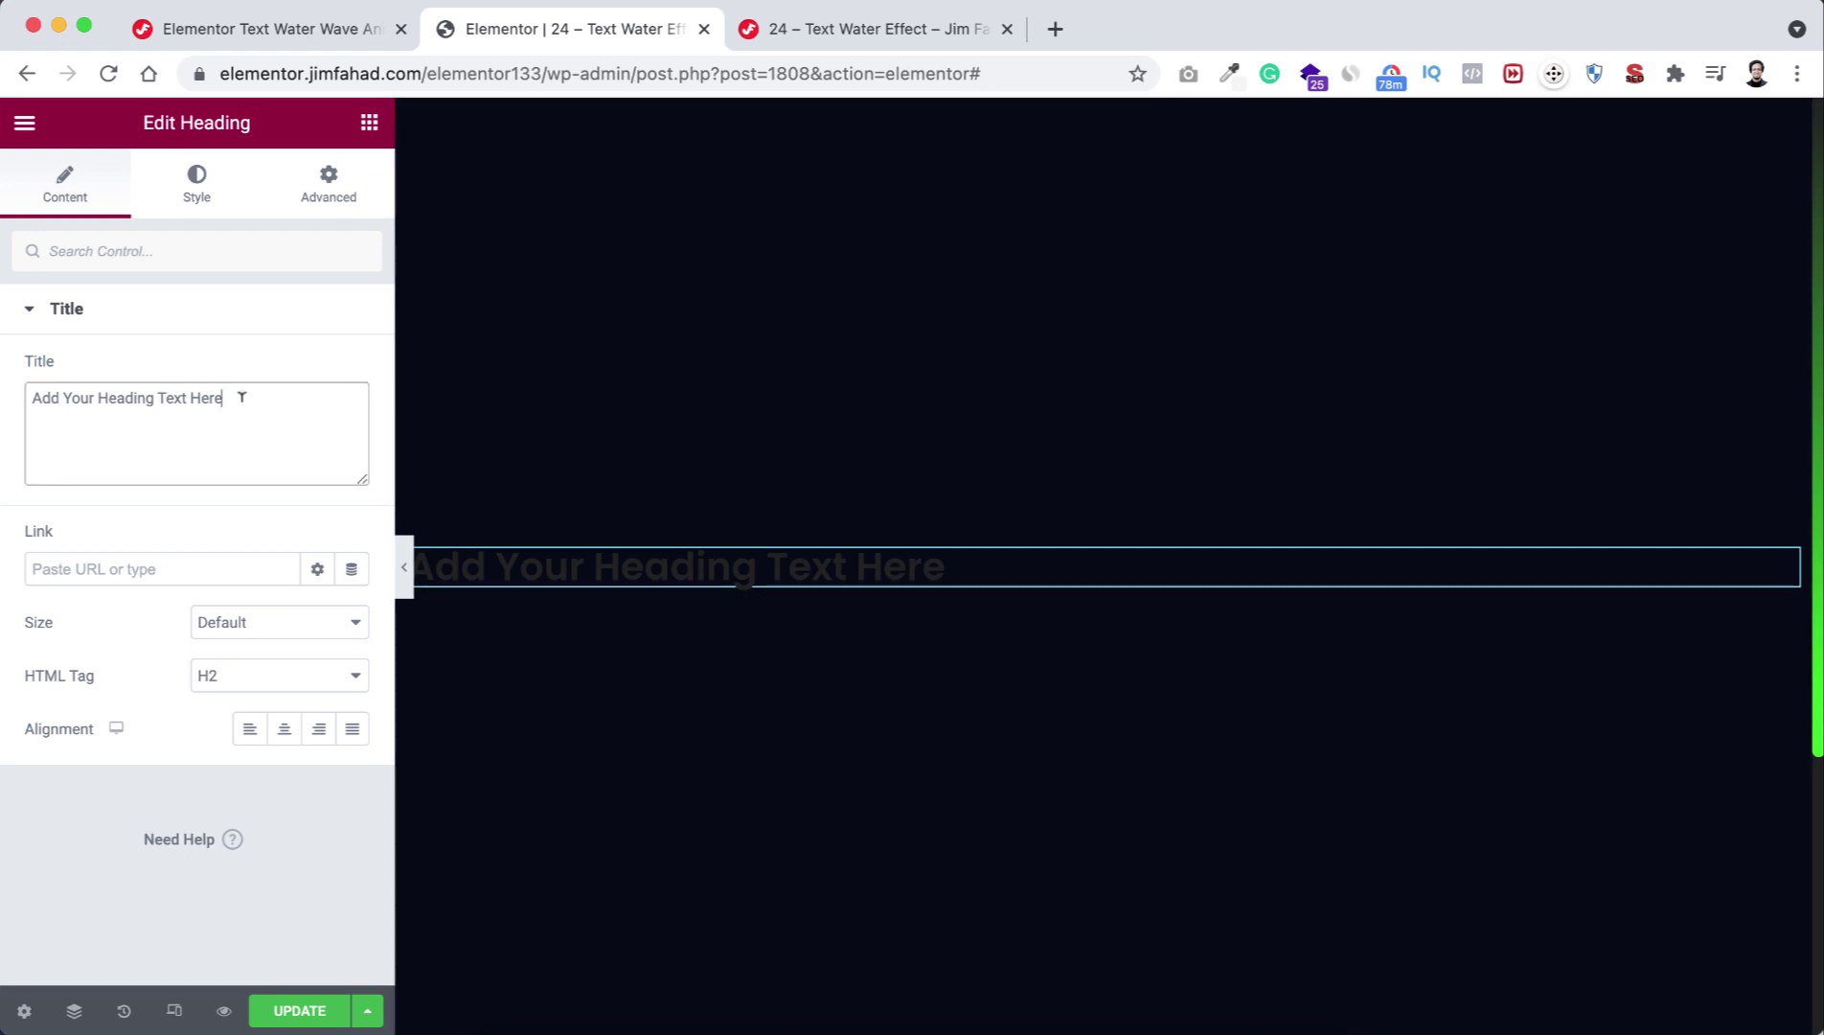
key(BackSpace)
key(BackSpace)
key(BackSpace)
key(BackSpace)
key(BackSpace)
key(ctrl+a)
text(Marufa Mim)
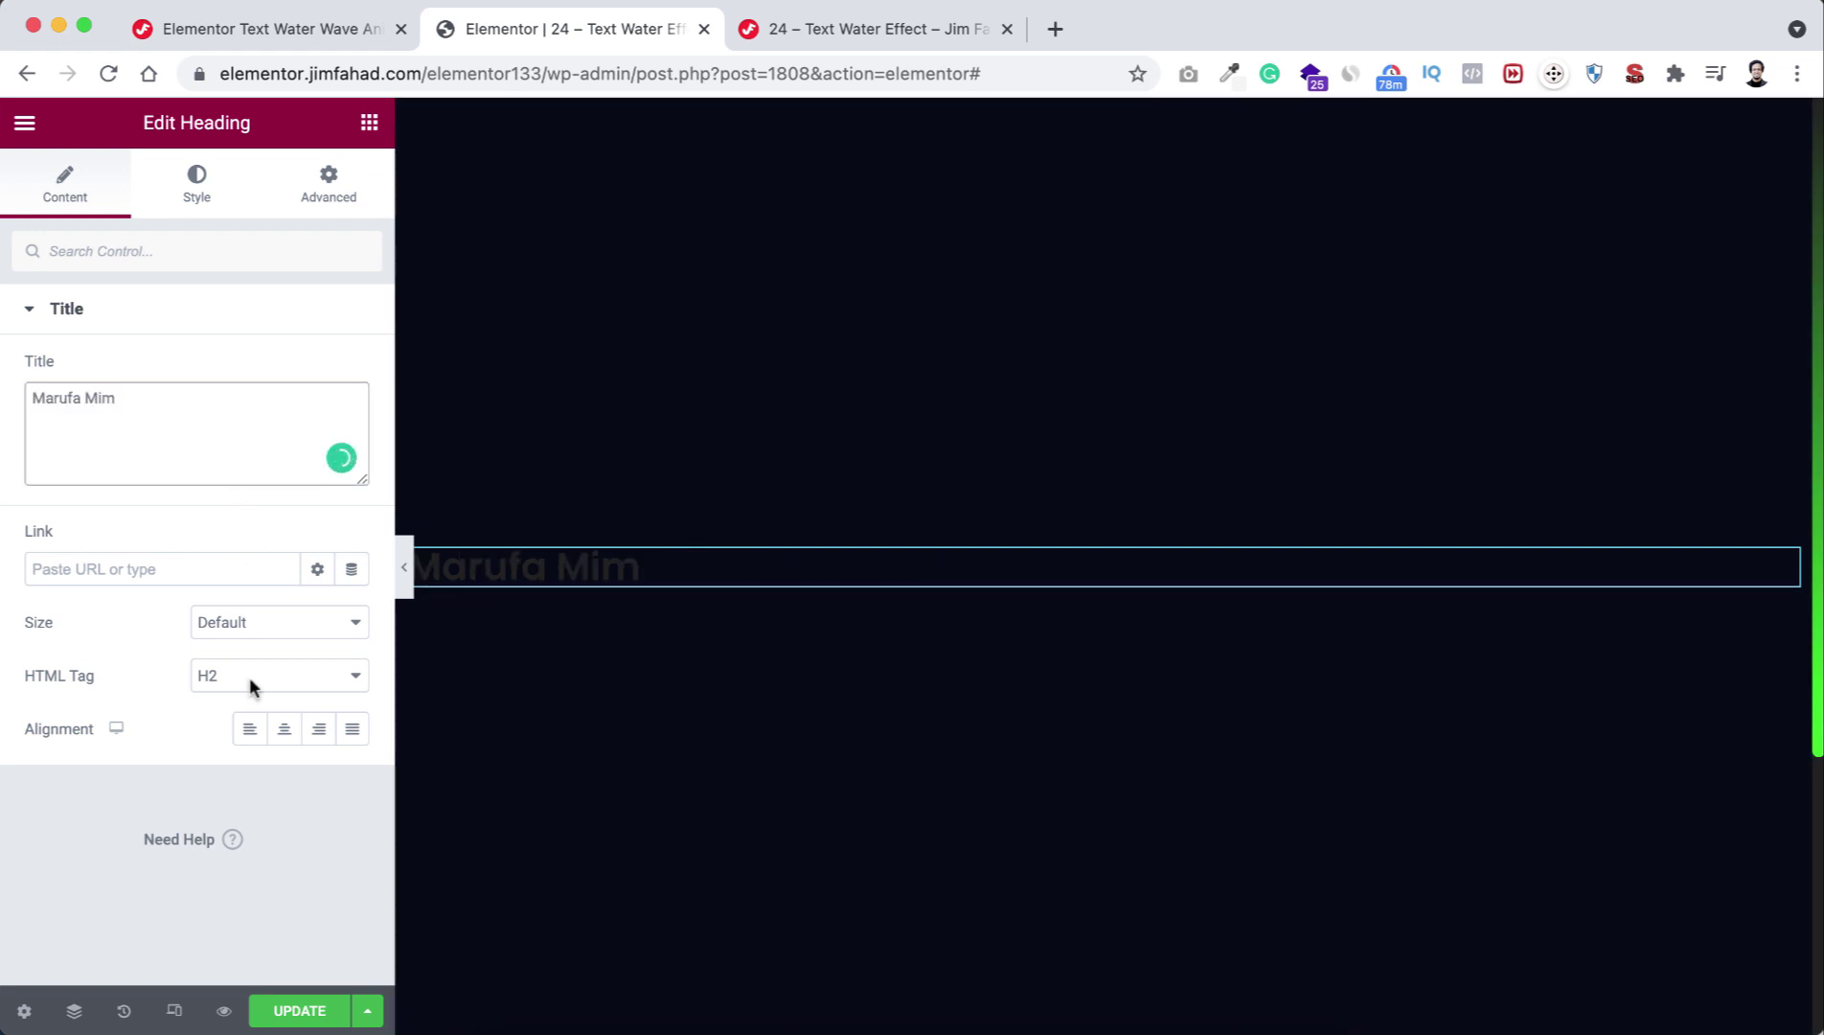
click(285, 738)
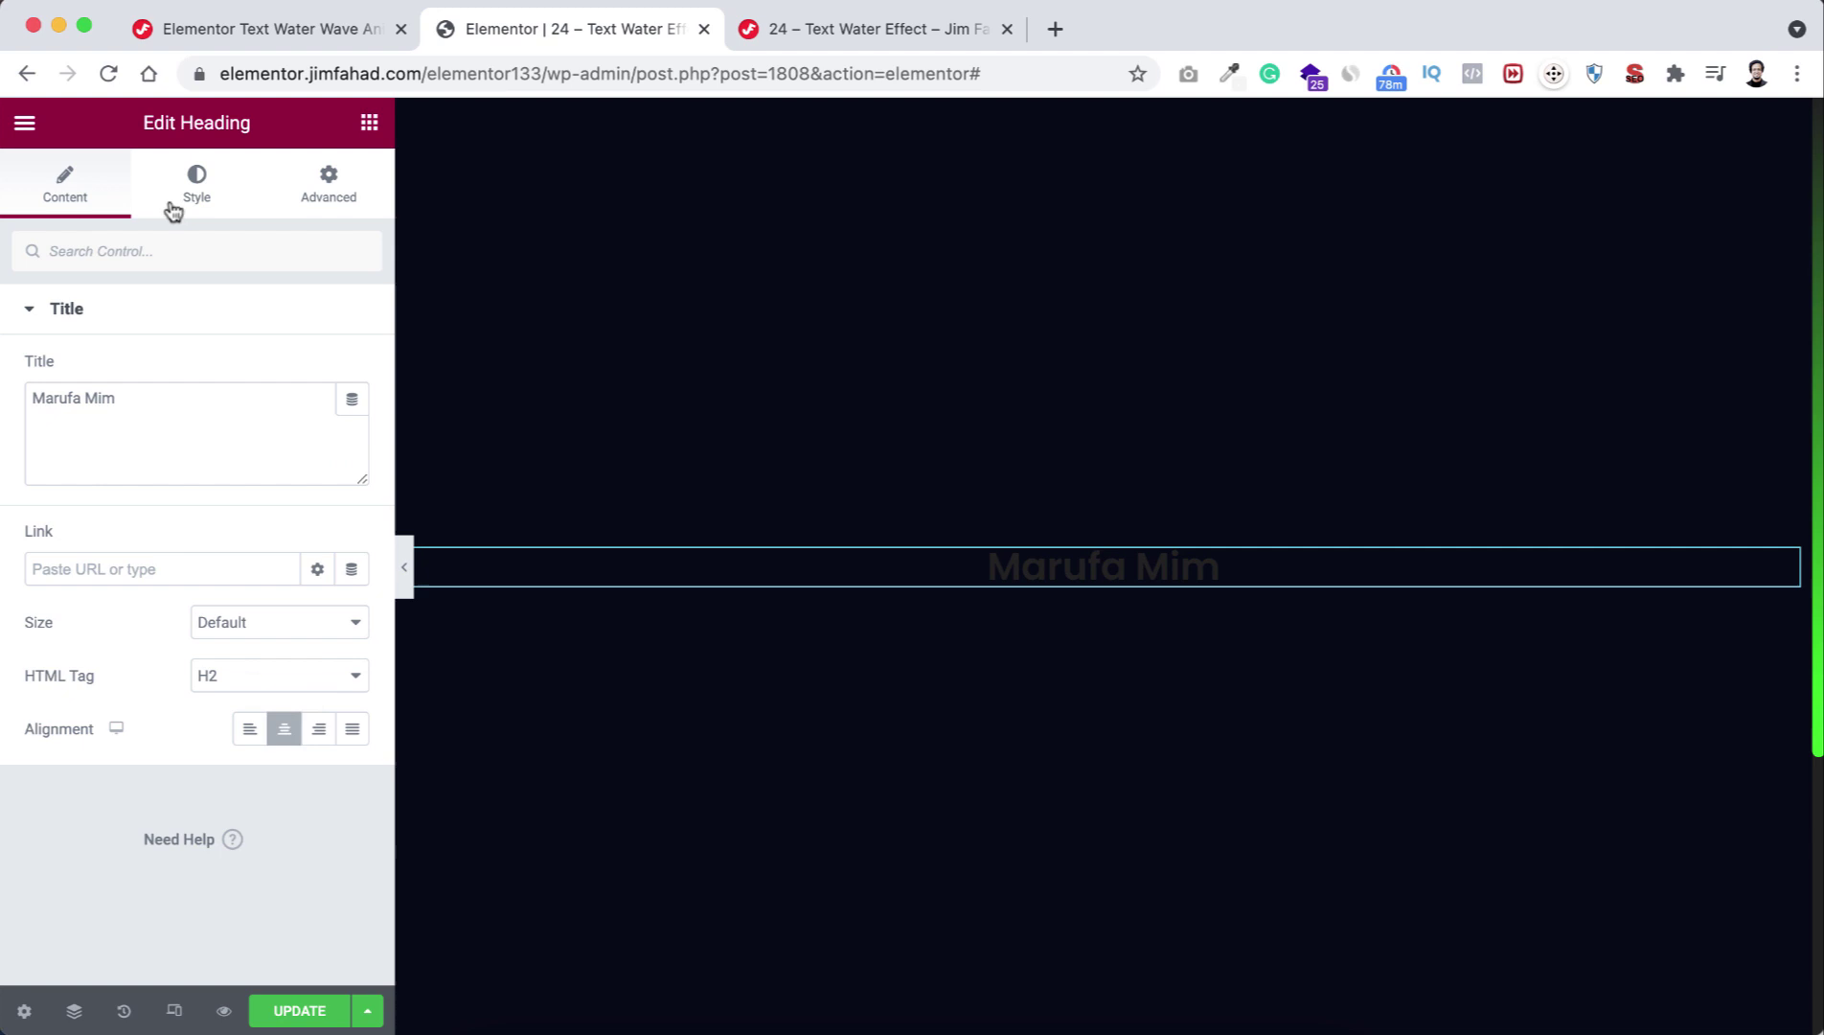
Step: Set the heading text colour to #FFFFFF
click(198, 196)
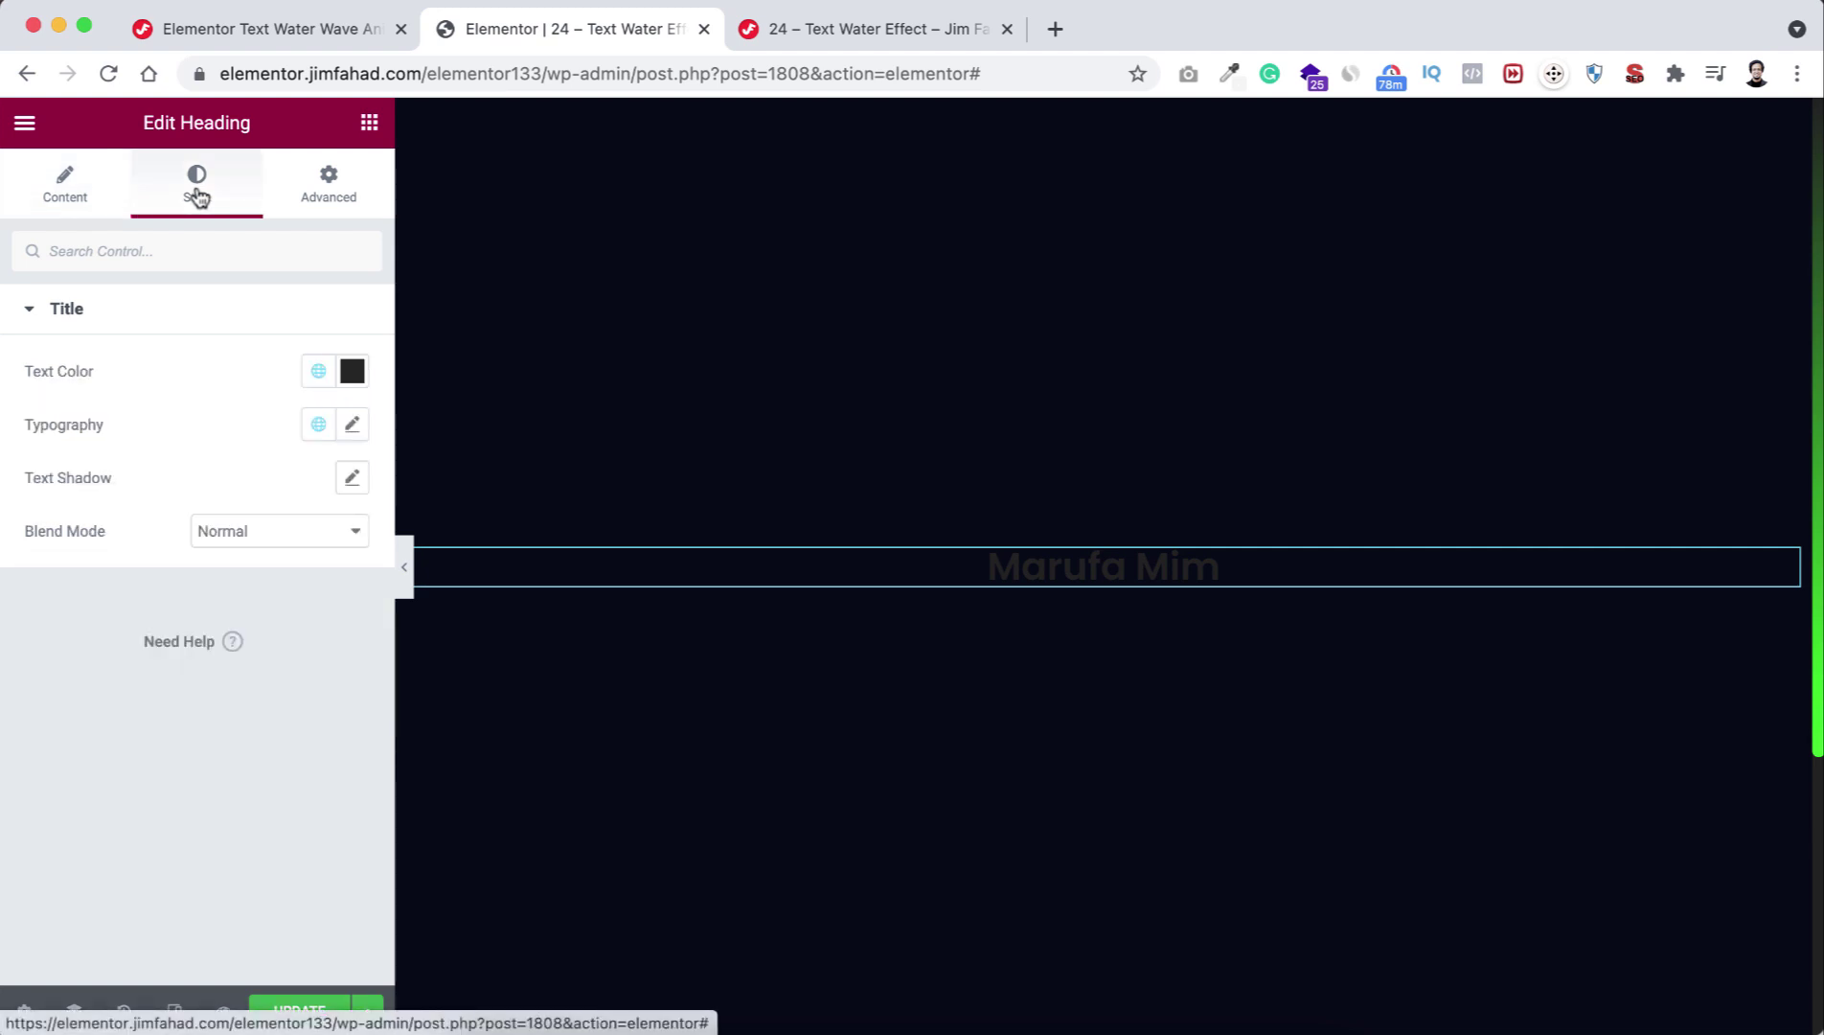
click(352, 371)
text(#FFFFFF)
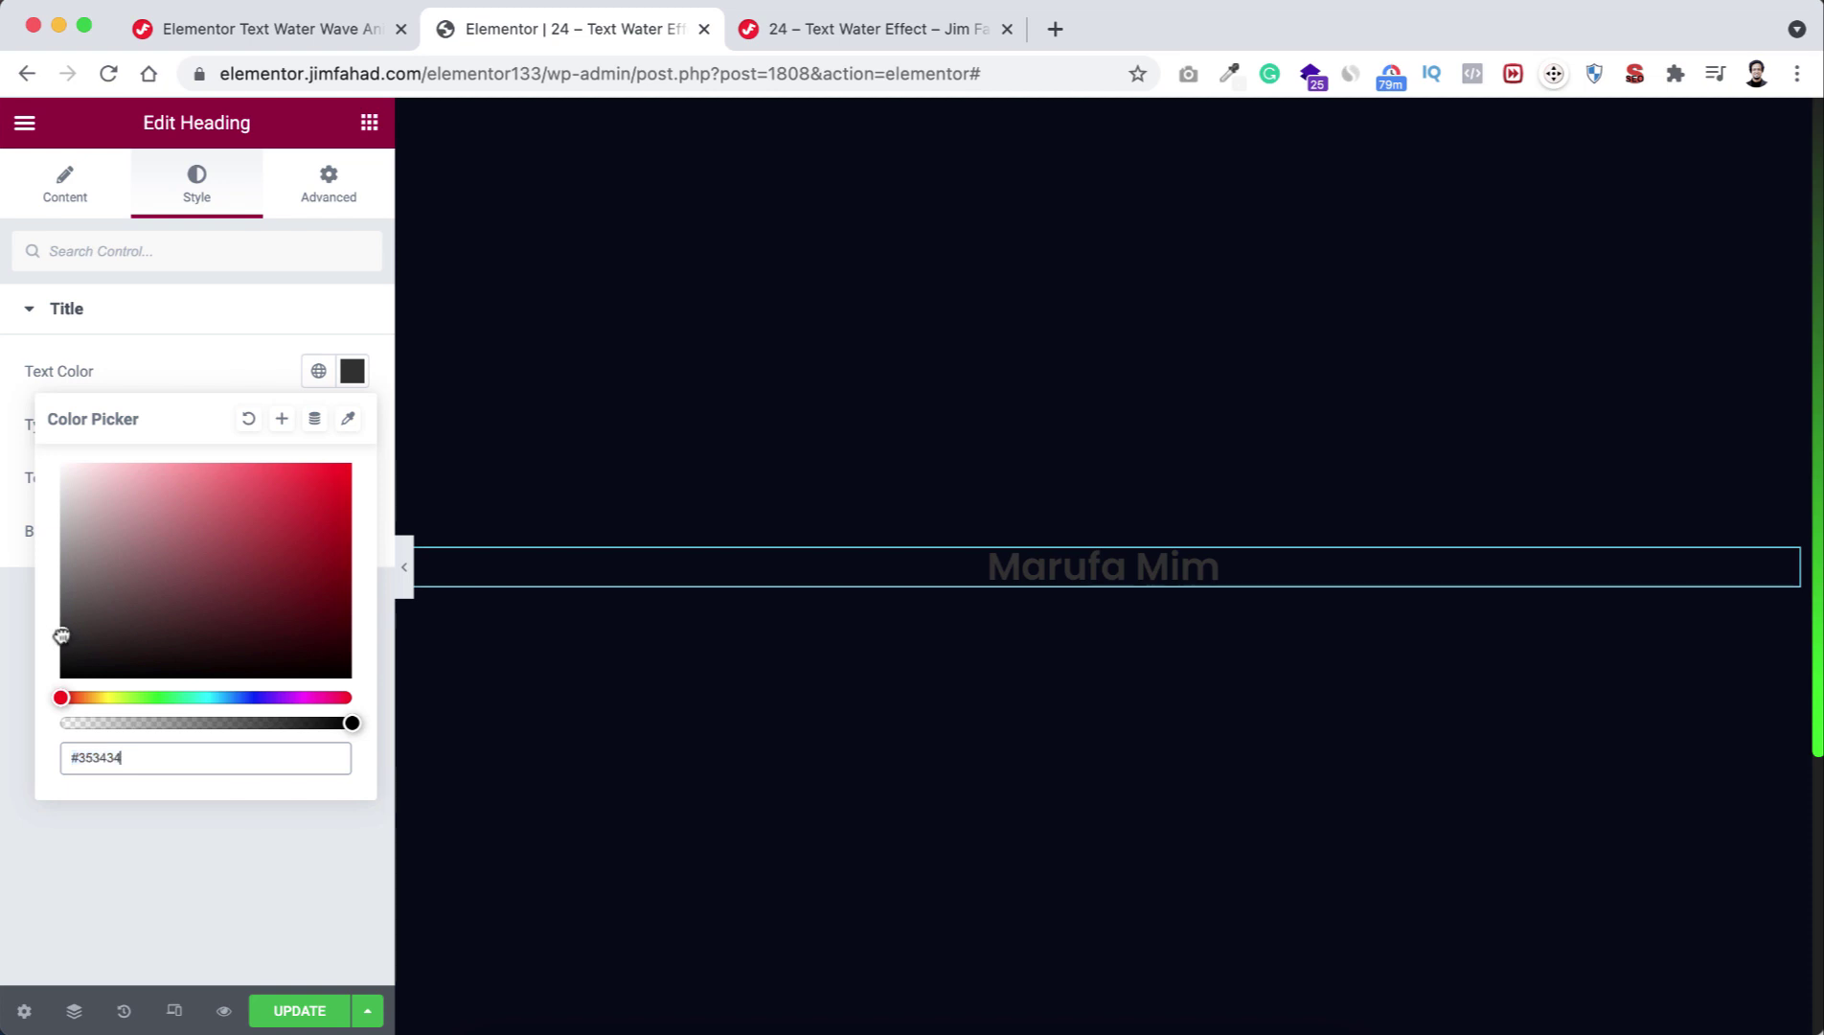
click(171, 840)
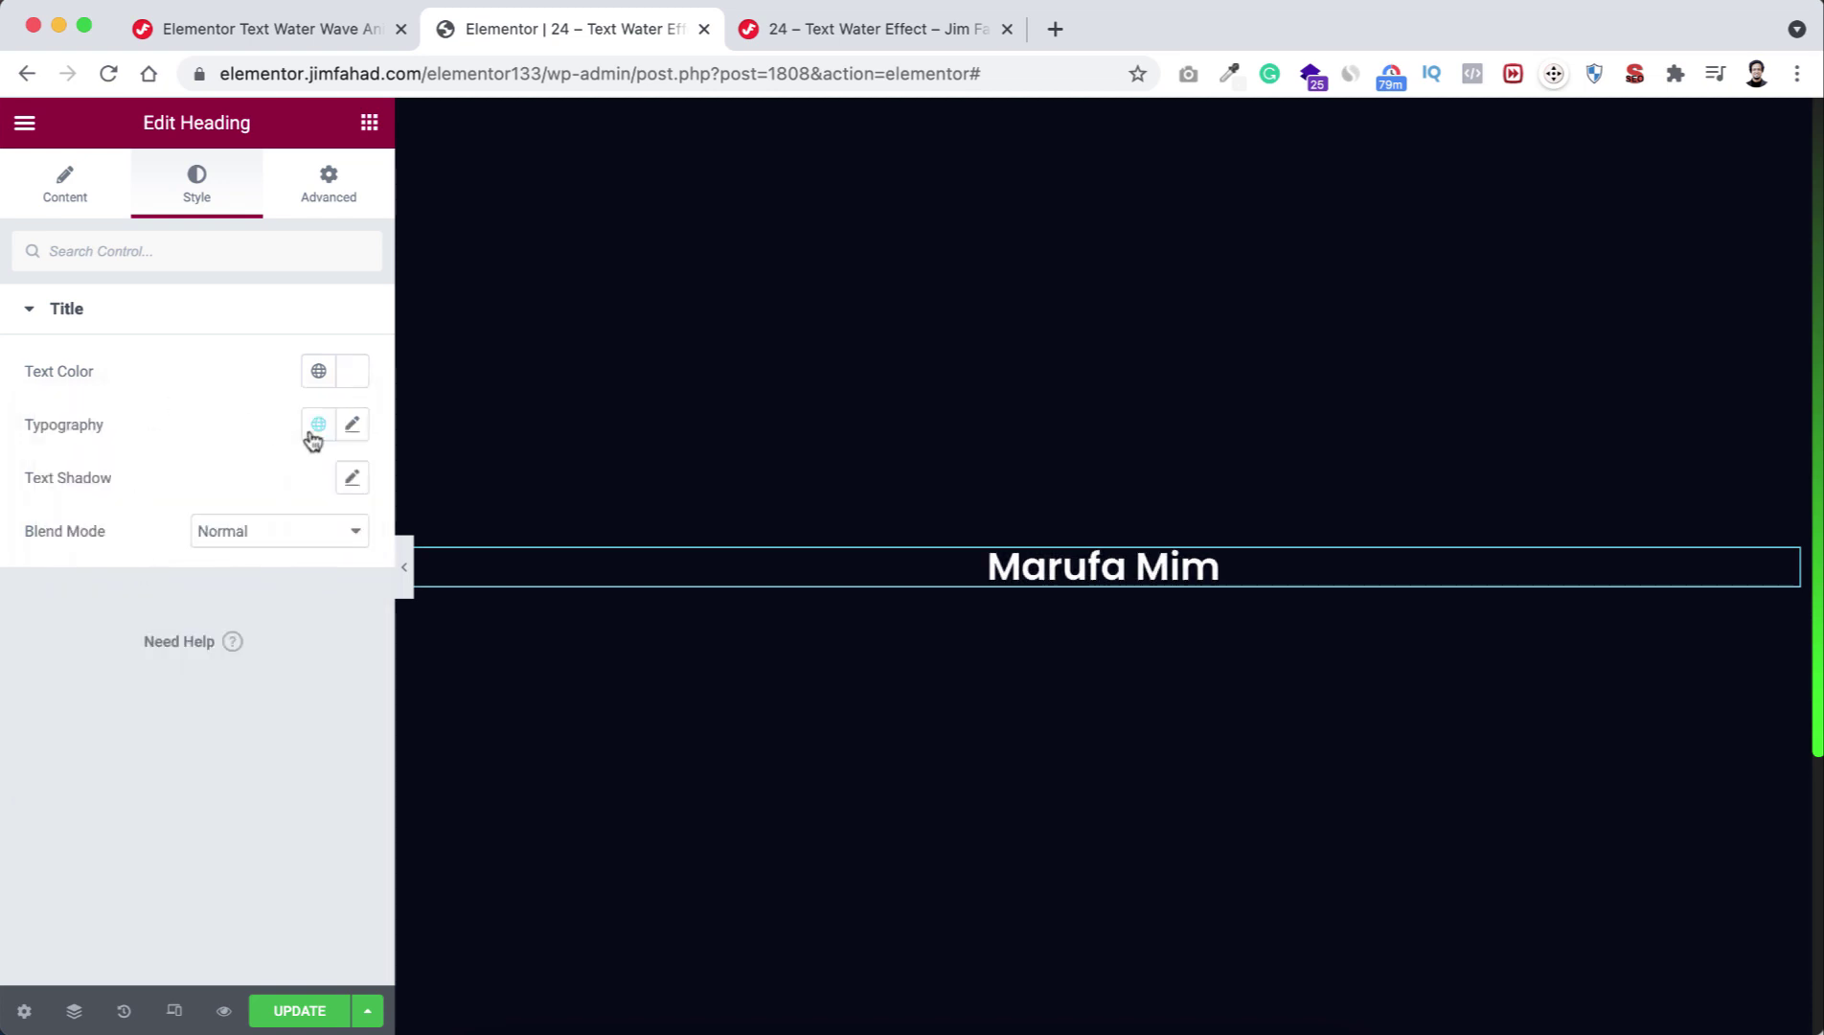
Step: Set the heading typography to weight 800 and size 12 VW
click(355, 424)
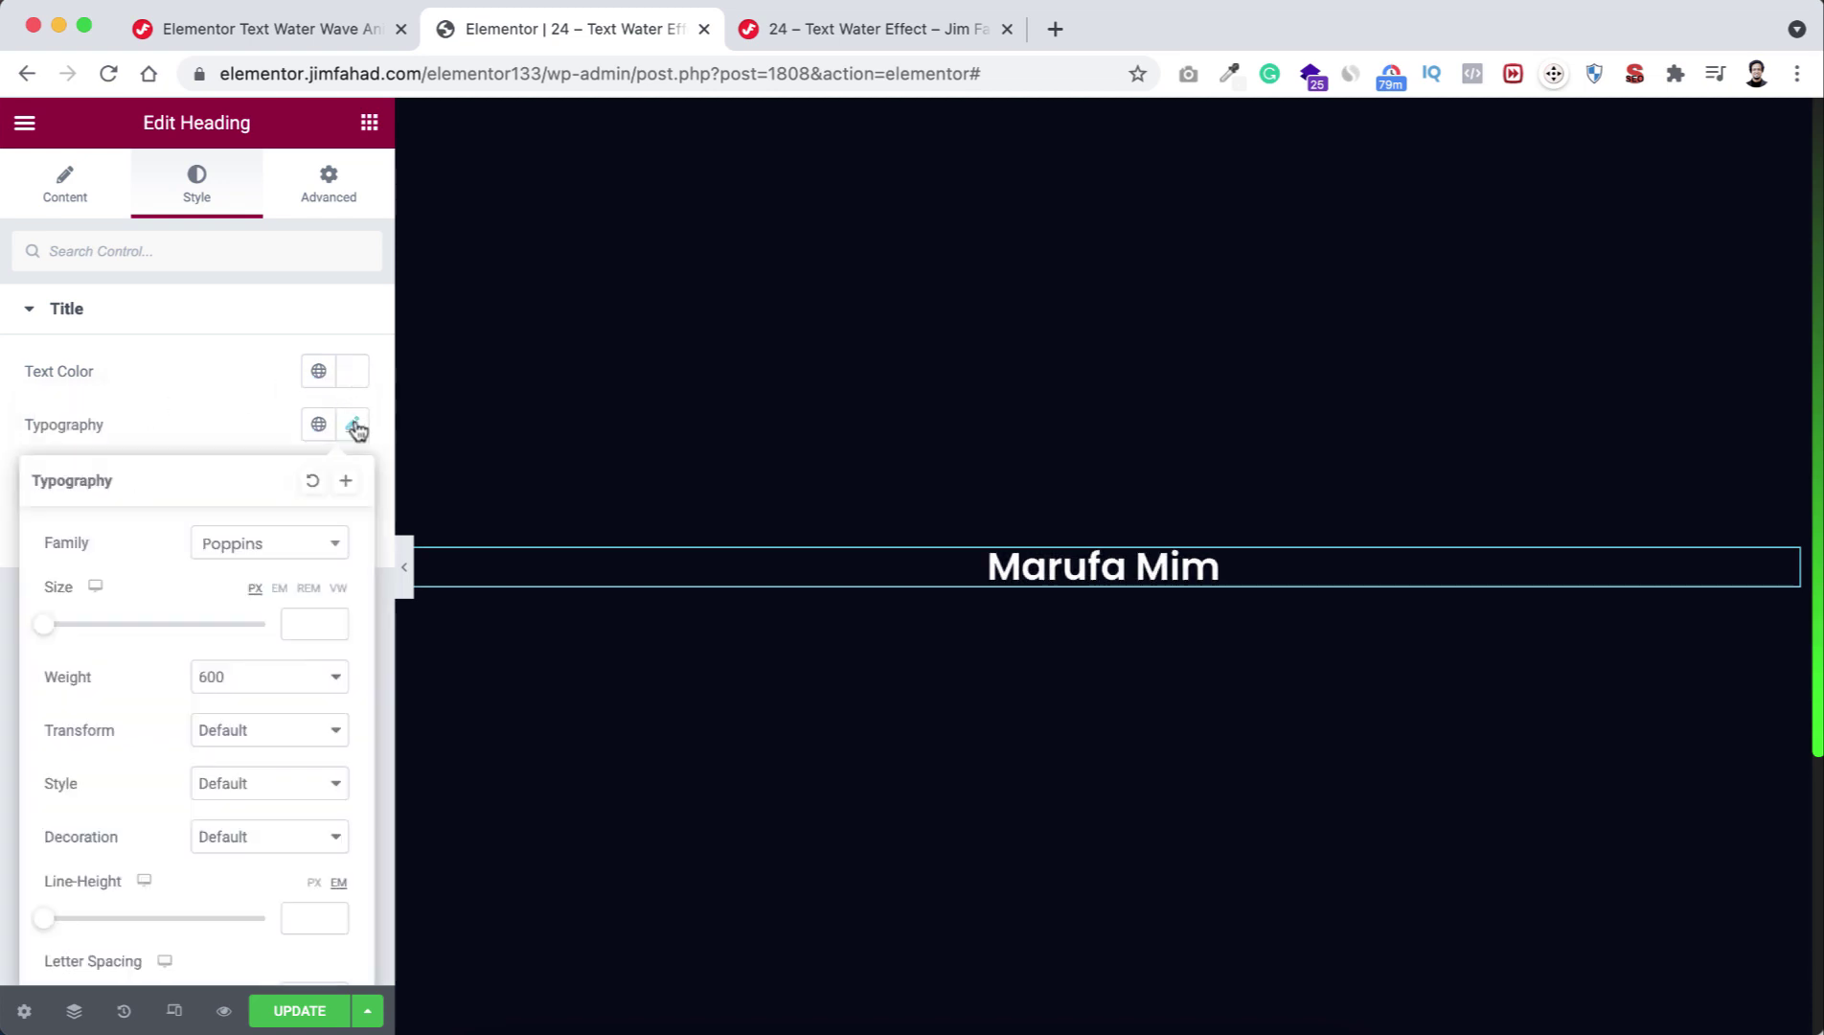
click(306, 682)
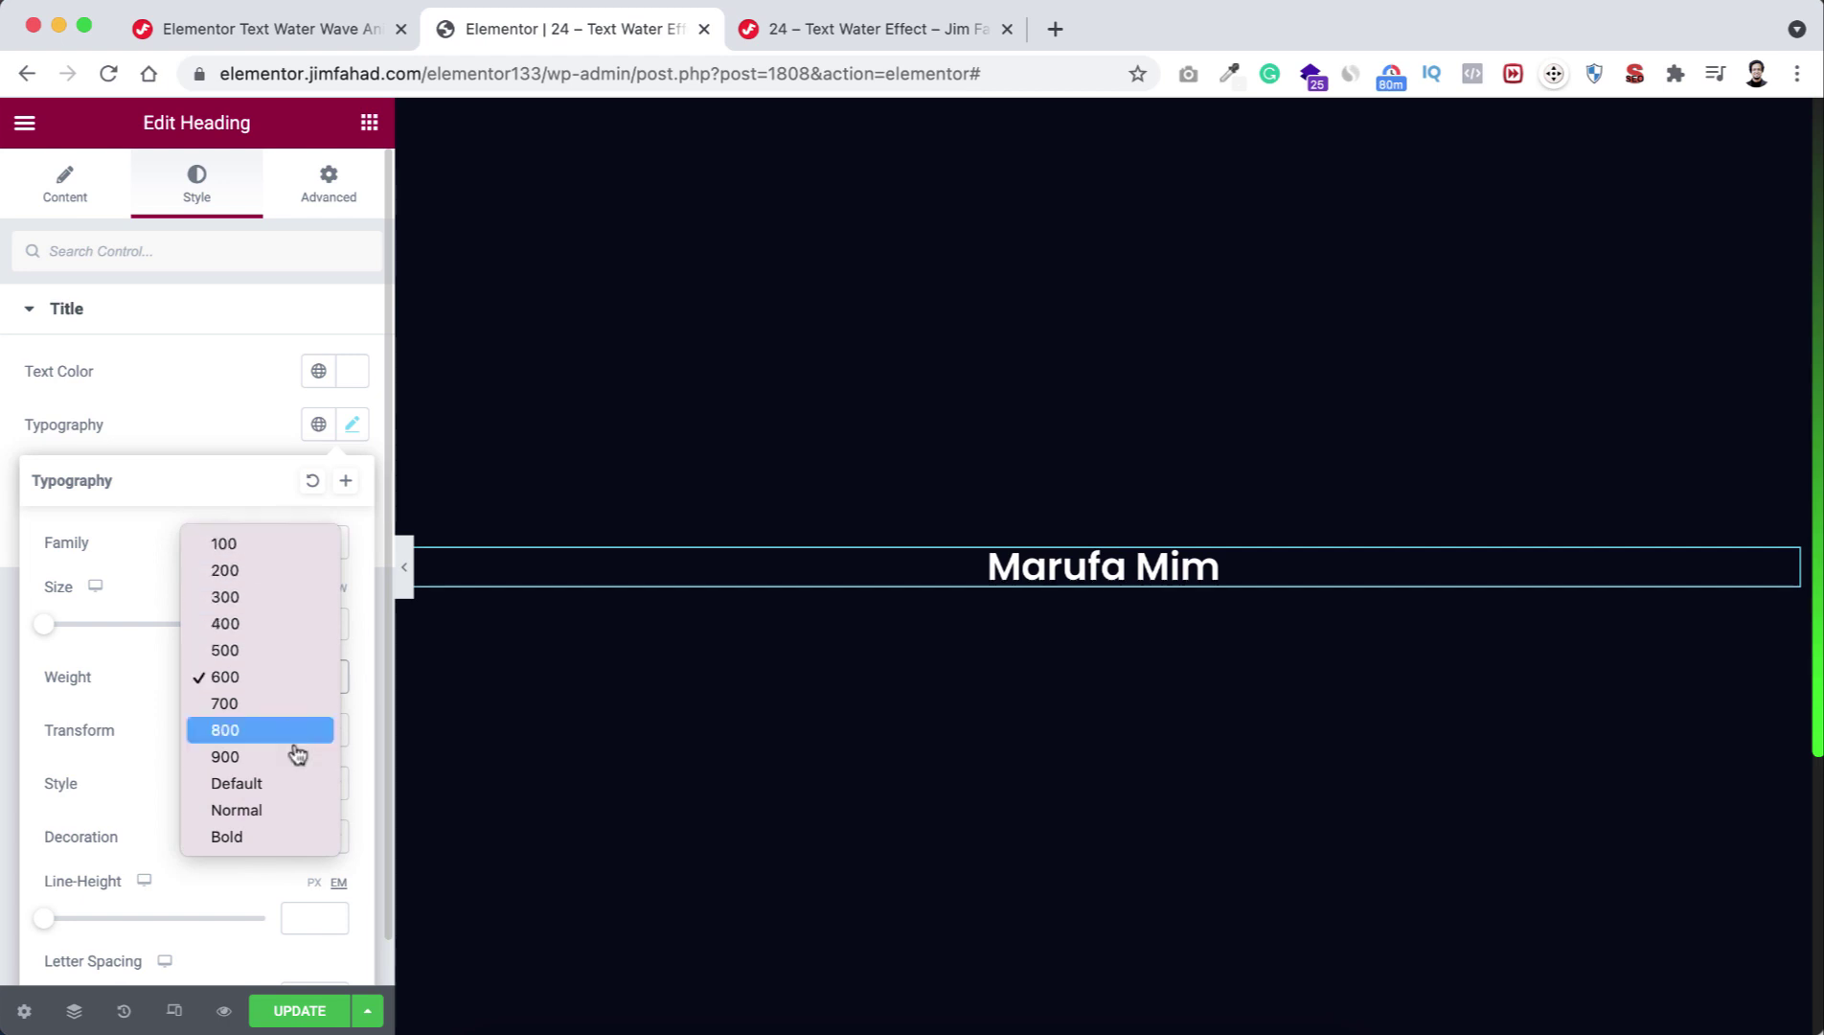
click(289, 732)
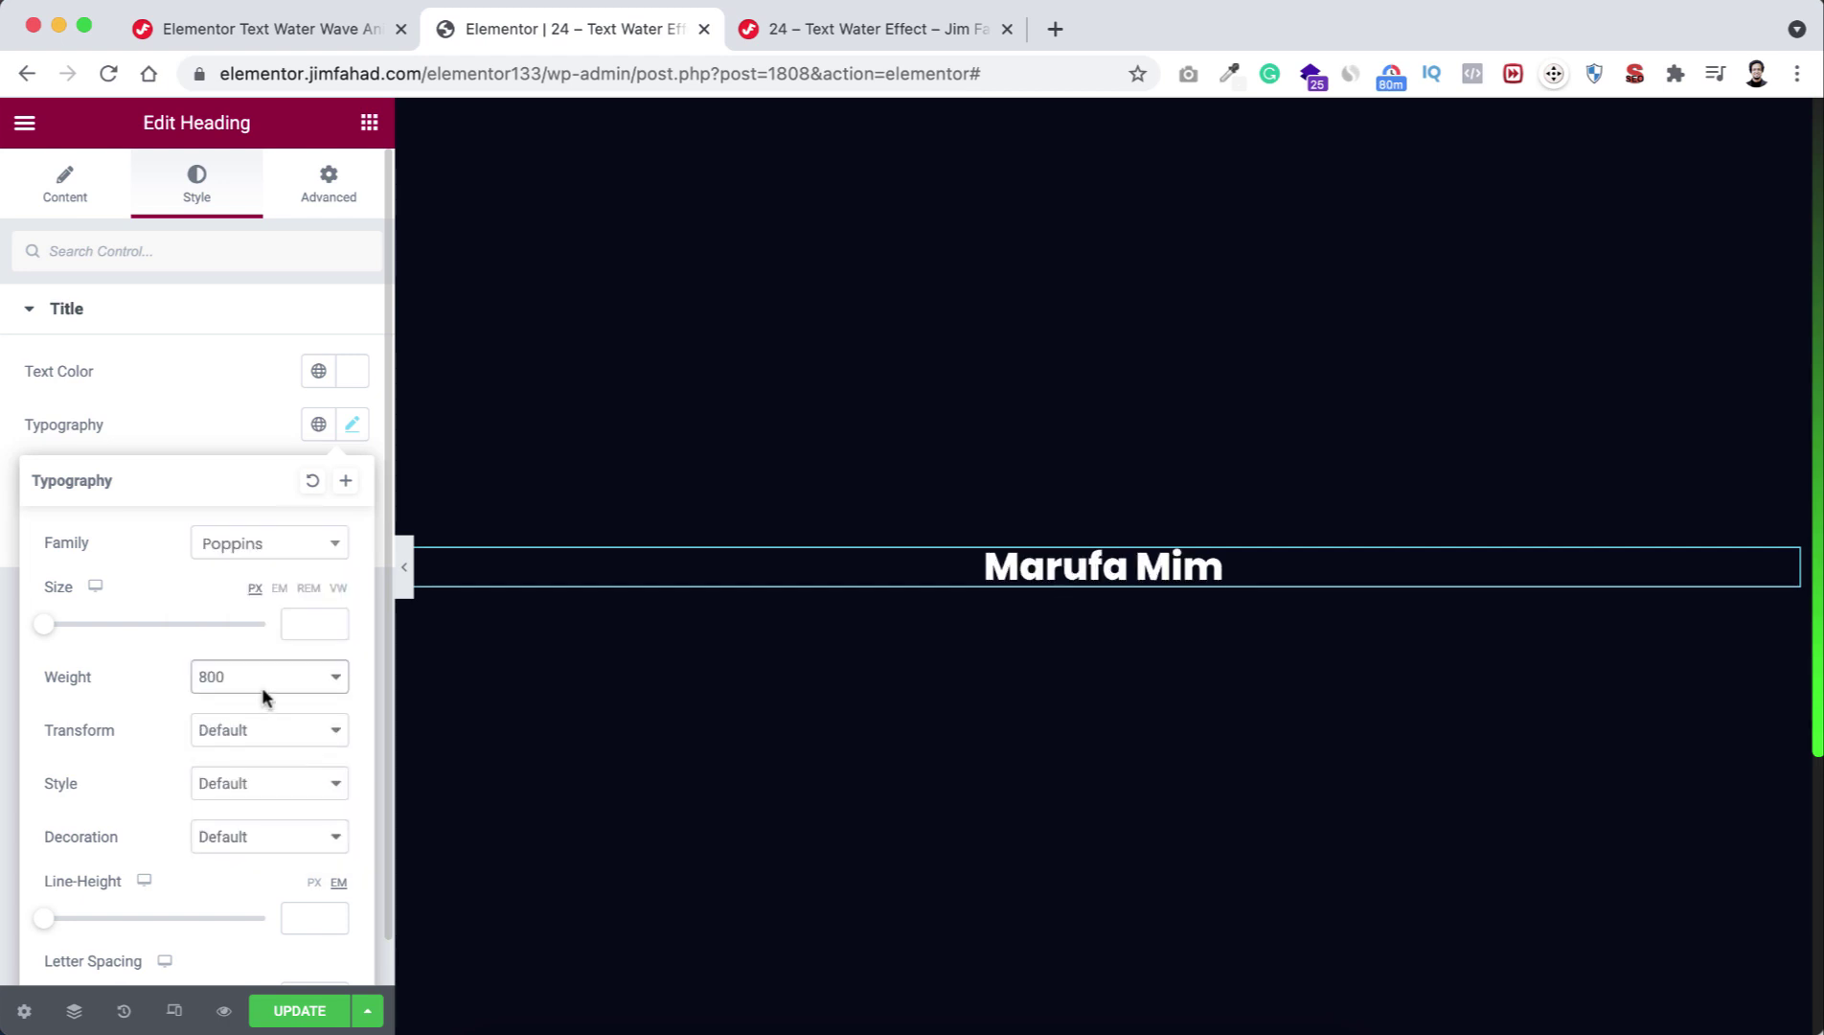
click(339, 588)
click(319, 621)
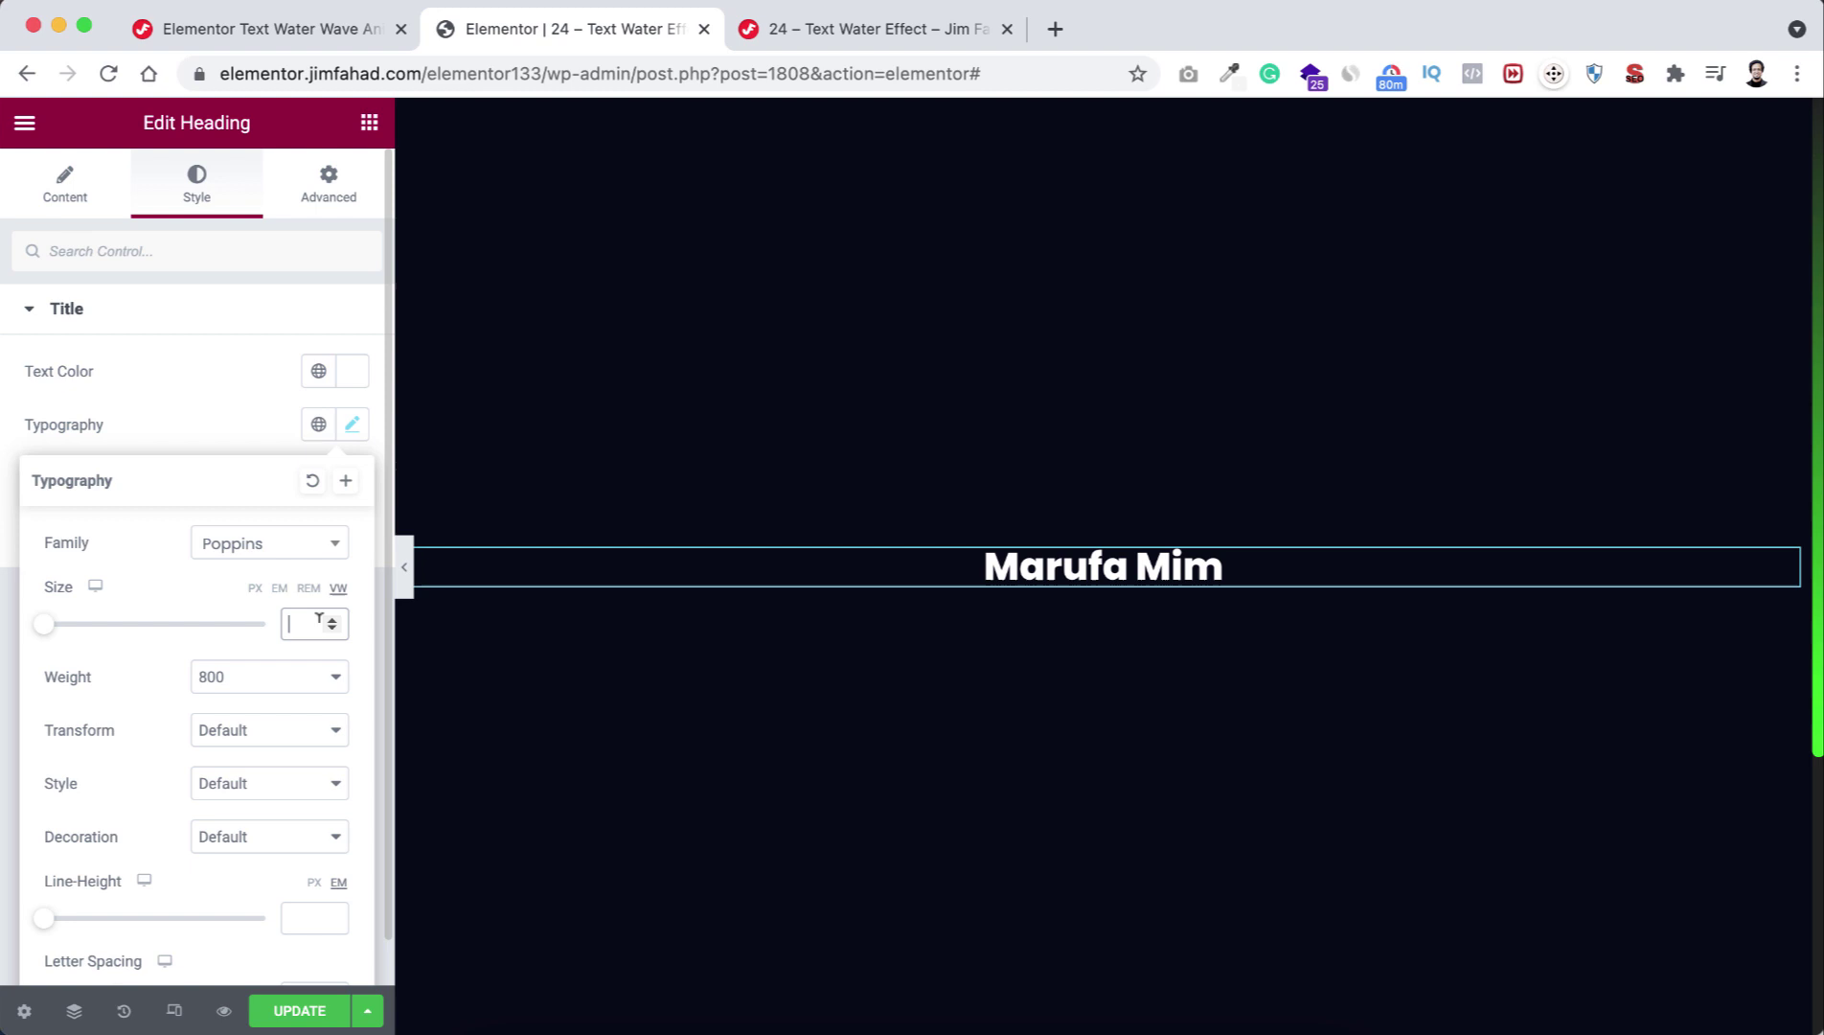
text(12)
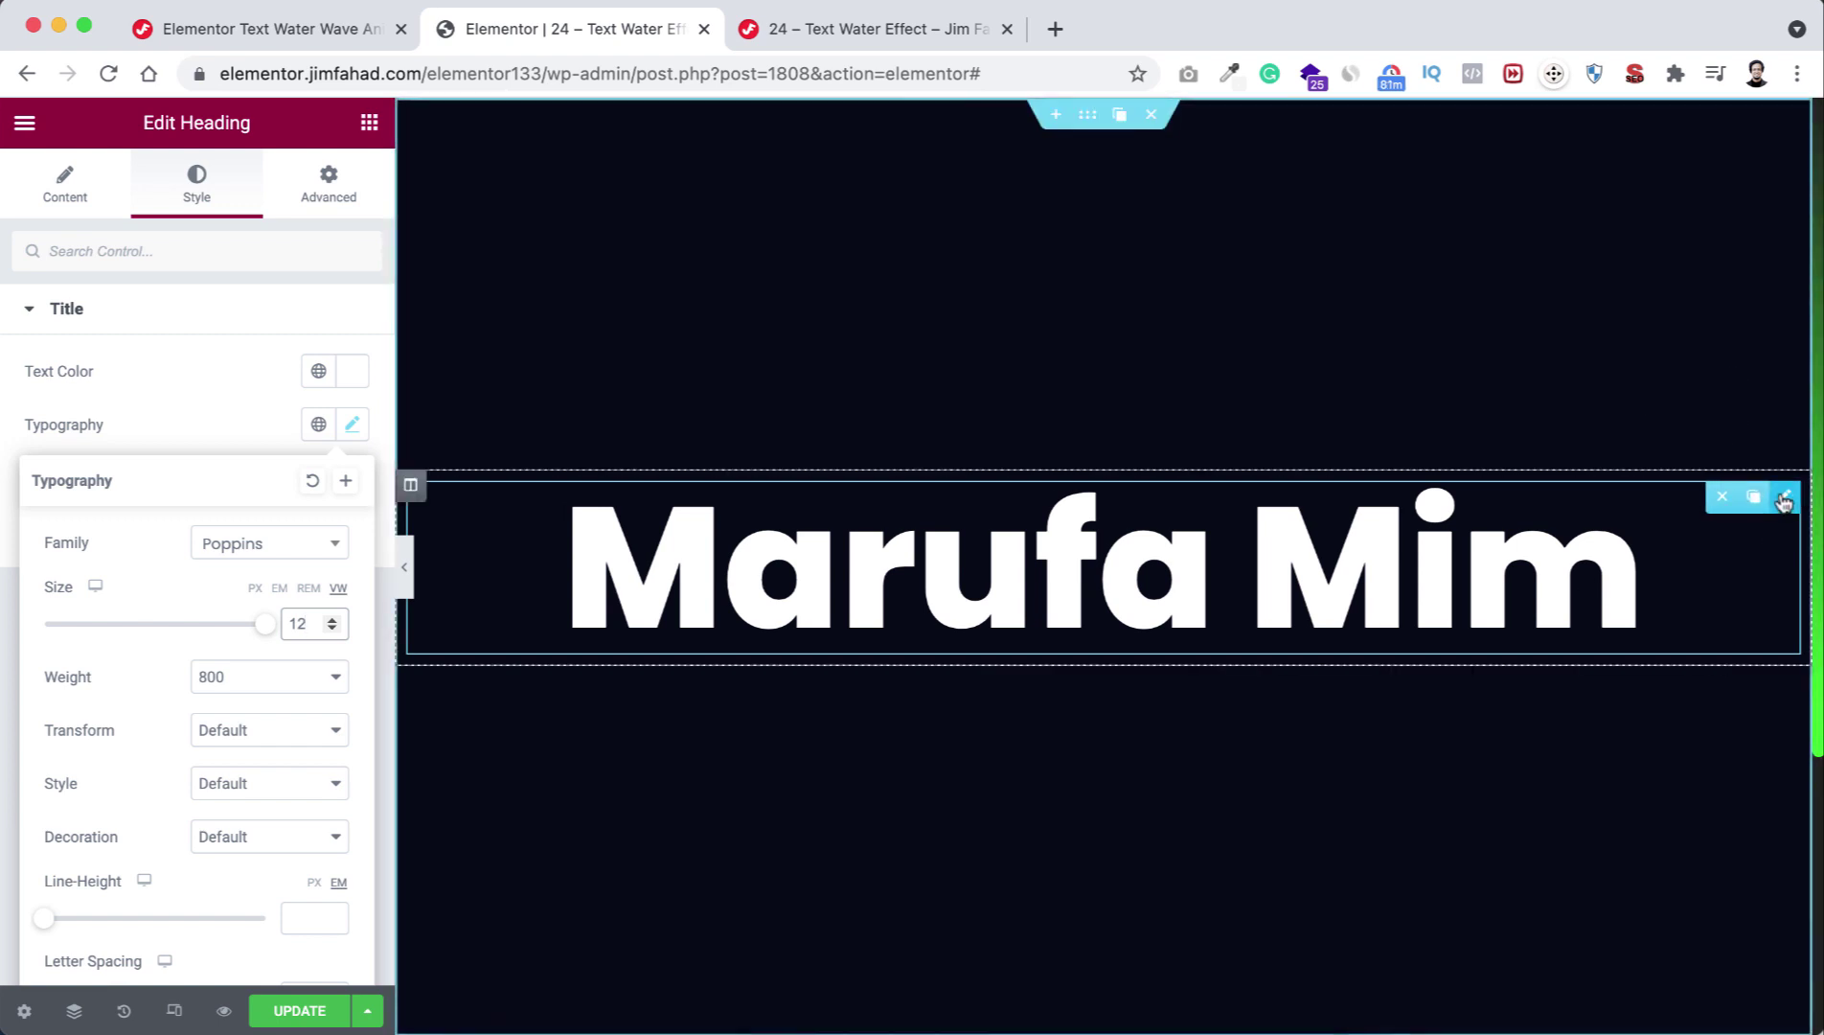
Step: Duplicate the Marufa Mim heading and select the top copy
click(1758, 497)
click(1641, 425)
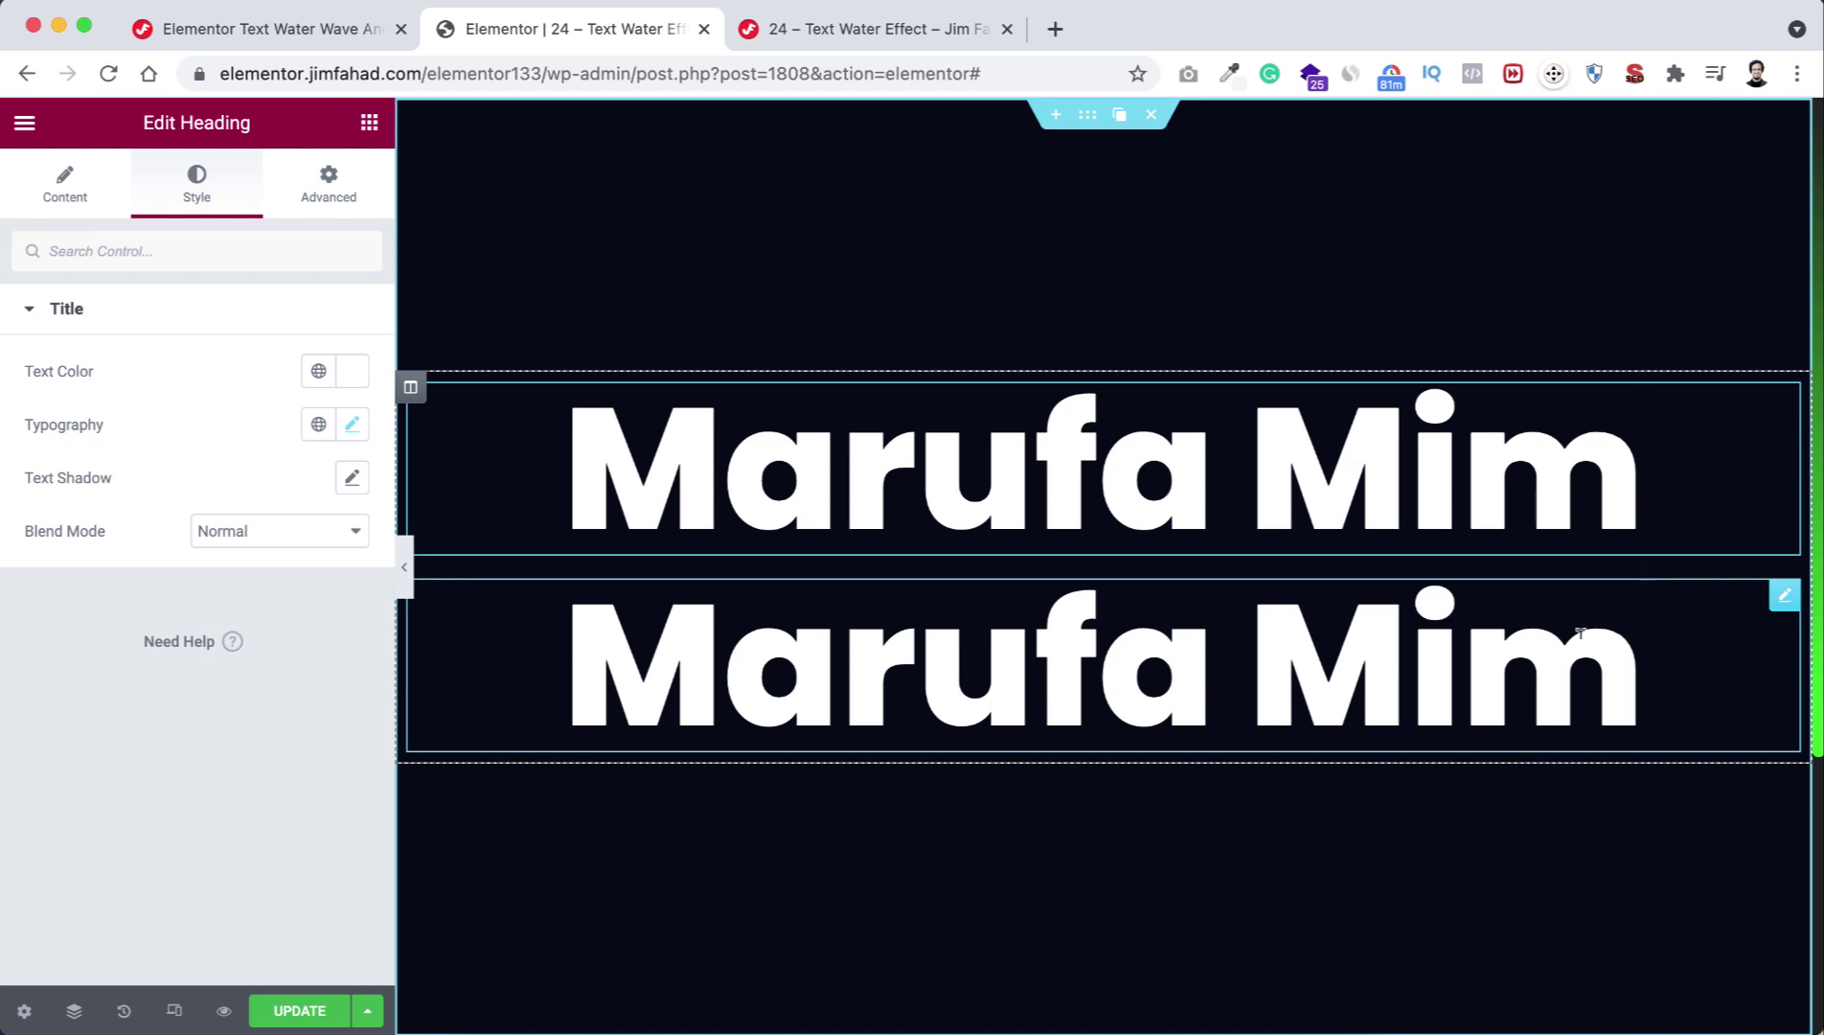
Step: Expand the top heading's Custom CSS editor under Advanced, then switch to the tutorial tab
click(329, 177)
scroll(246, 908, down, 5)
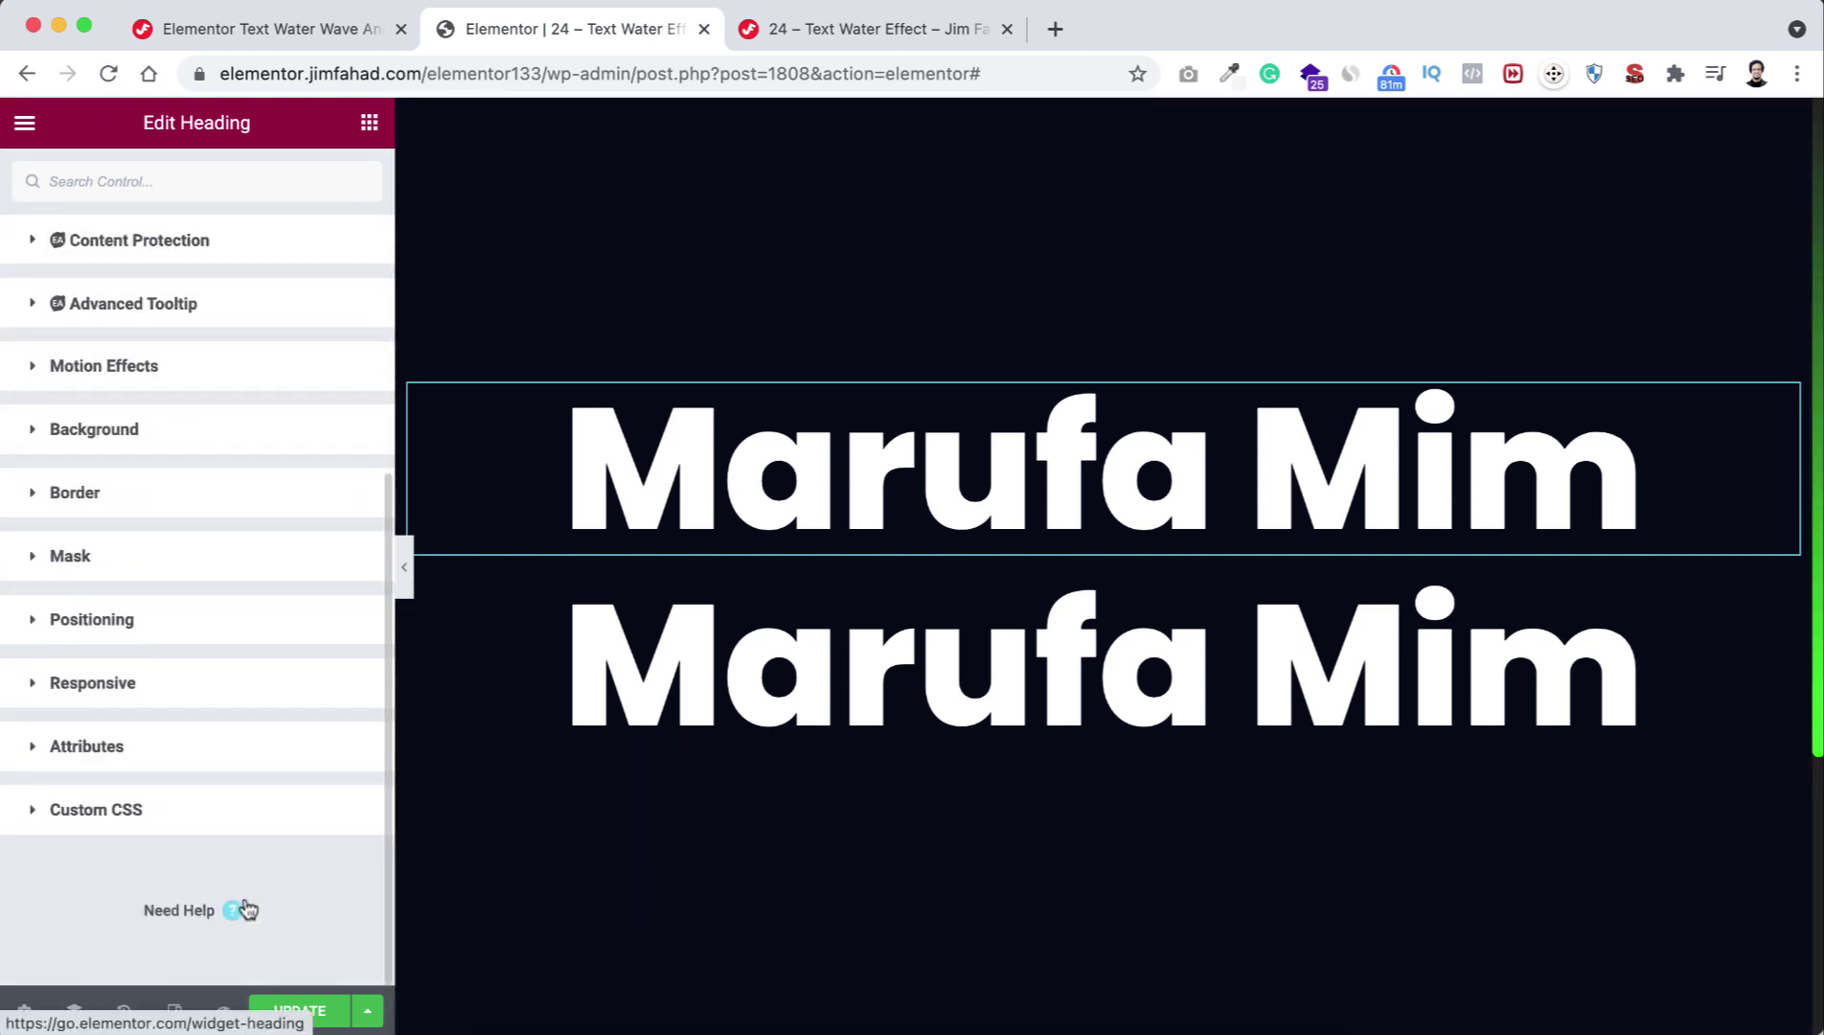
click(234, 811)
scroll(237, 816, down, 5)
click(155, 600)
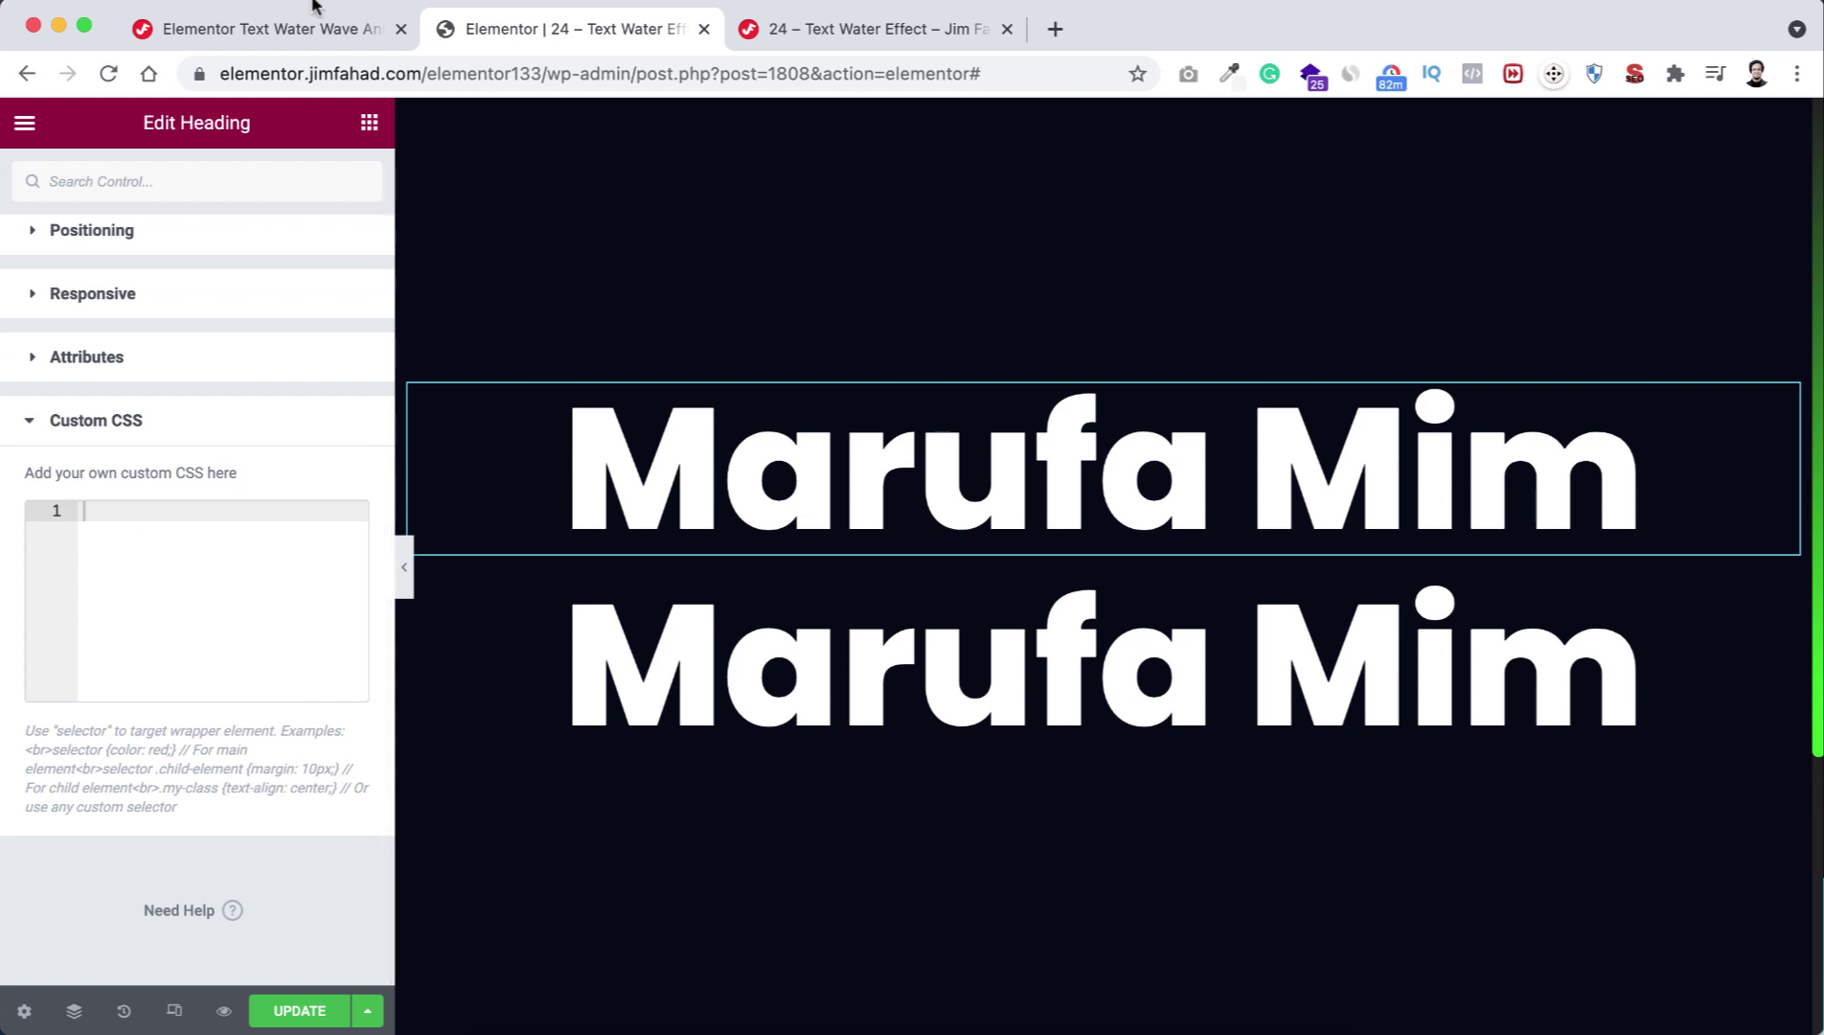
click(324, 29)
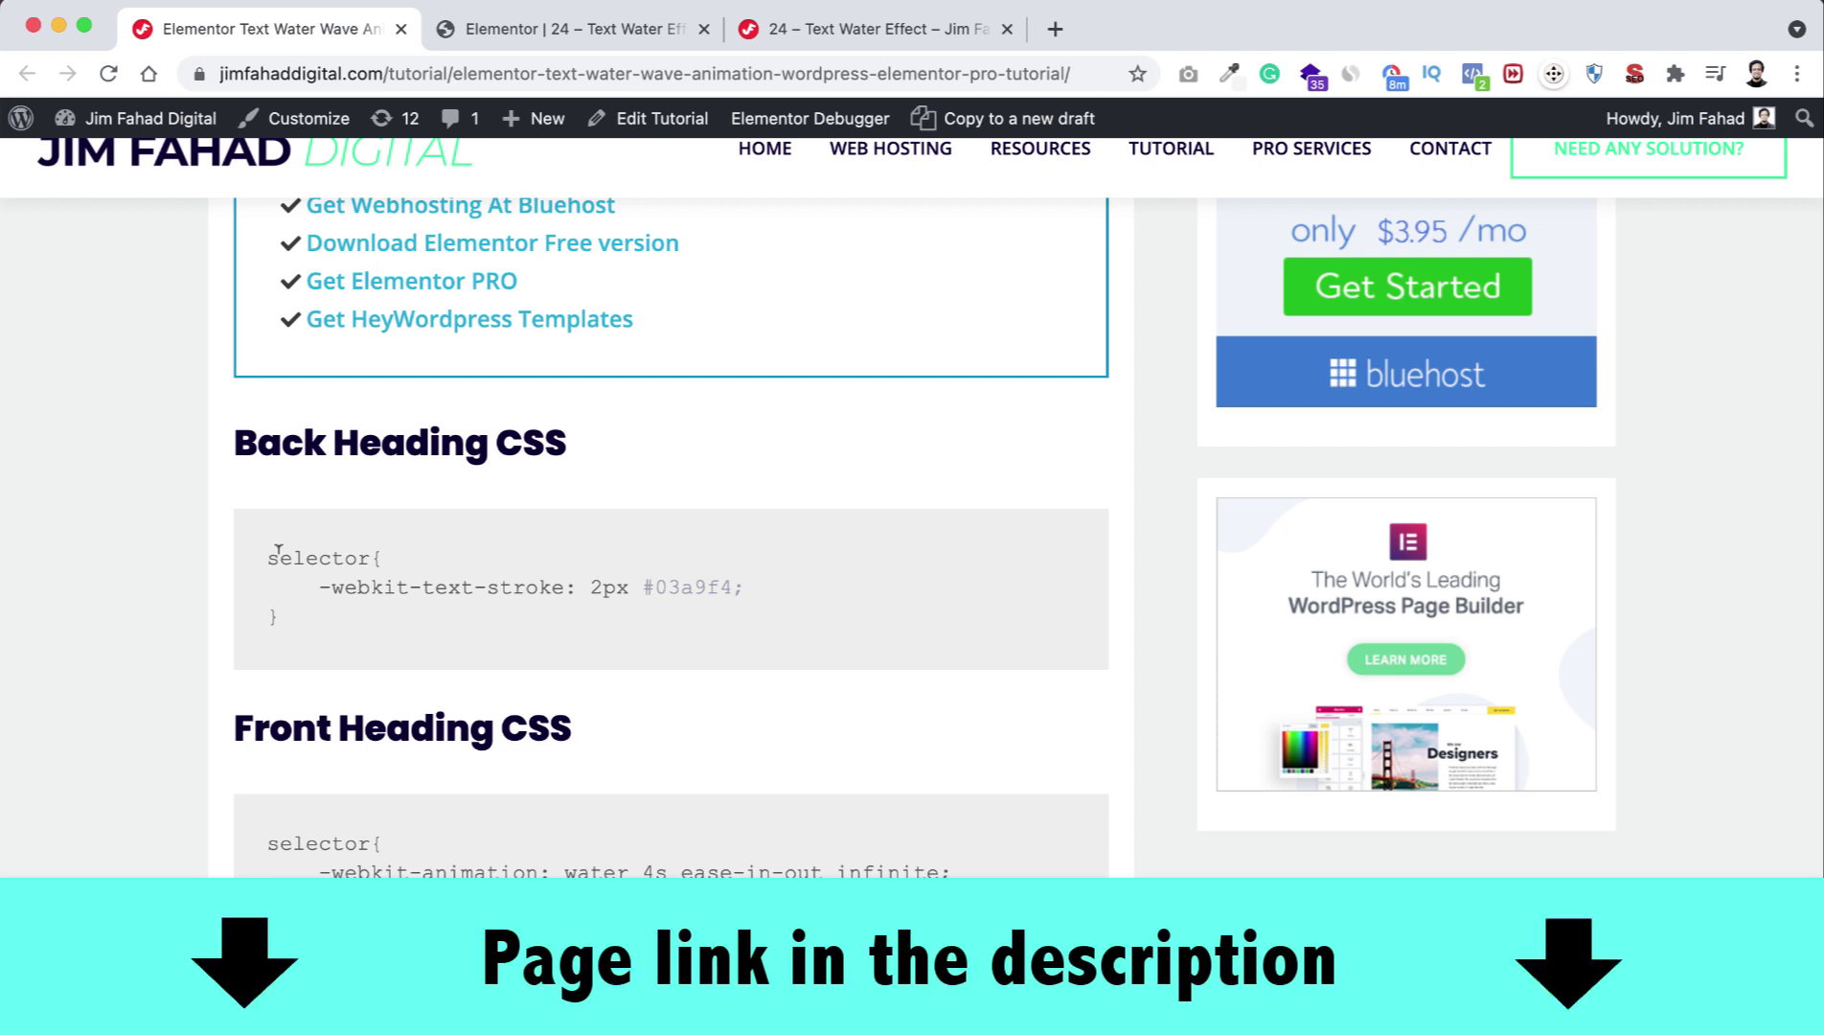
Step: Copy the Back Heading CSS code from the tutorial and return to the Elementor tab
triple_click(278, 551)
key(super+c)
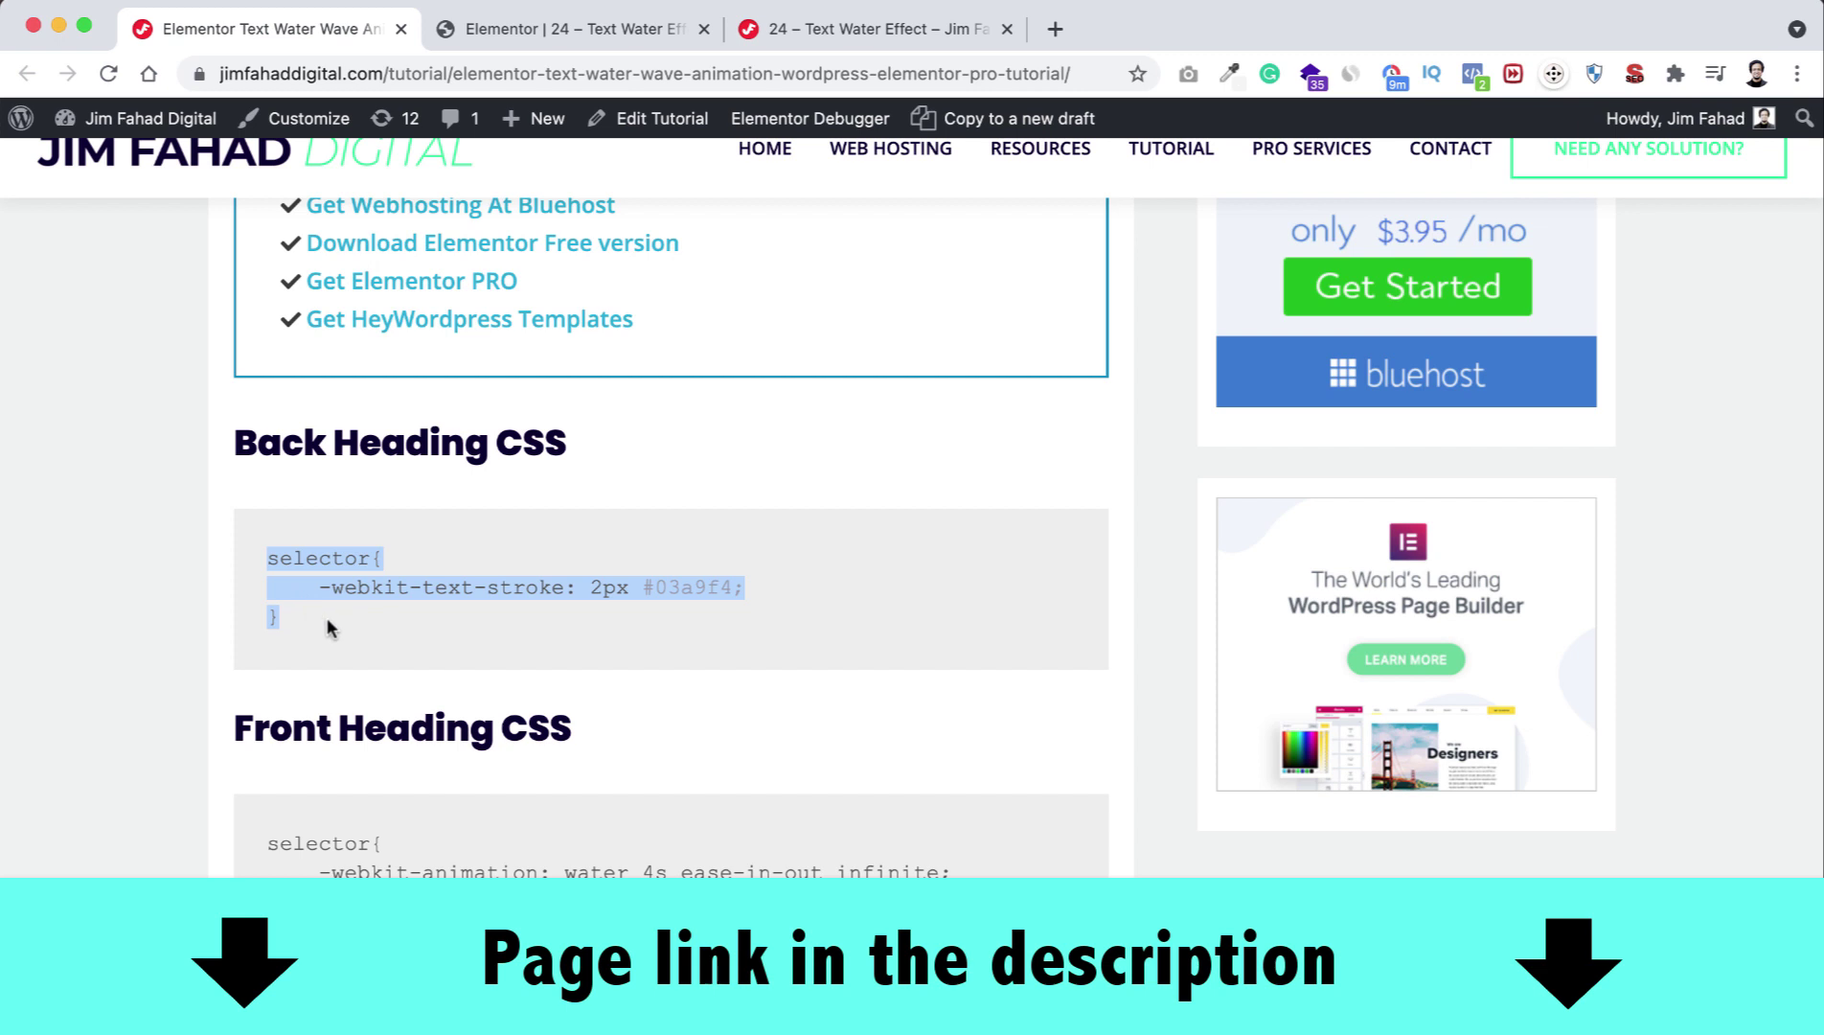
click(485, 29)
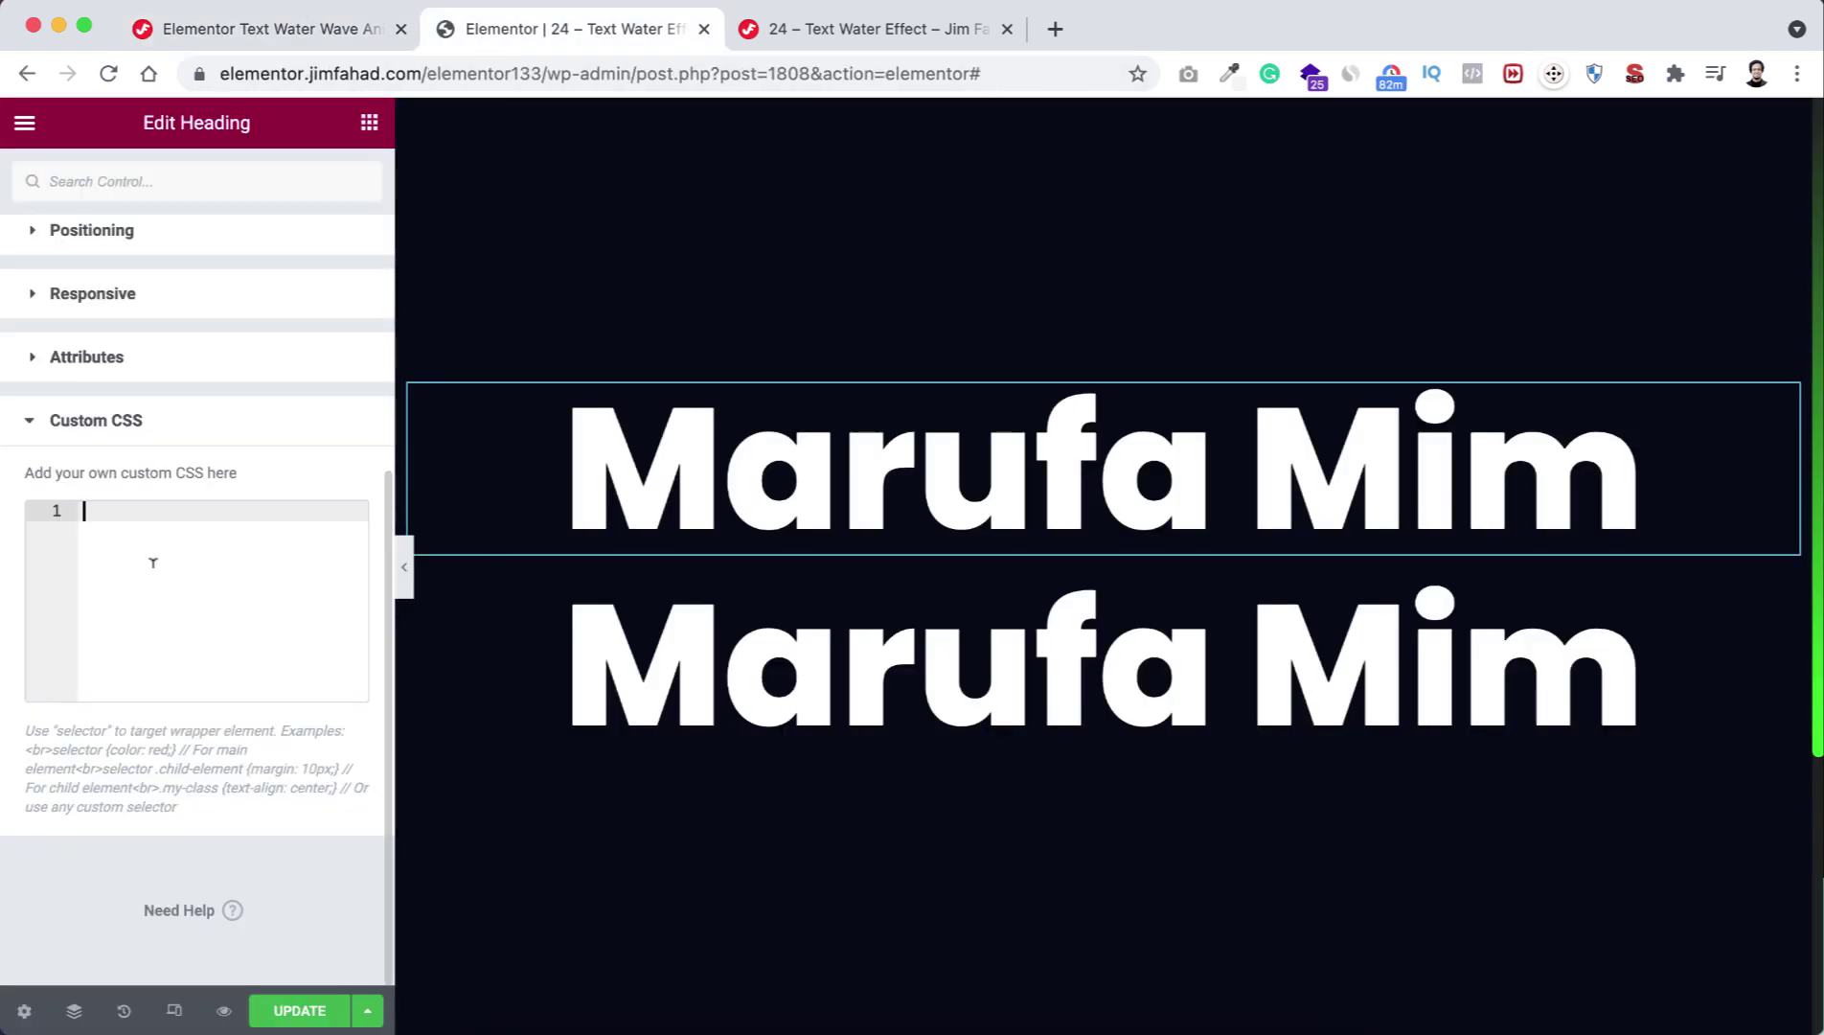
Step: Paste the 2px #03a9f4 text-stroke CSS and make the top heading's text colour fully transparent
key(super+v)
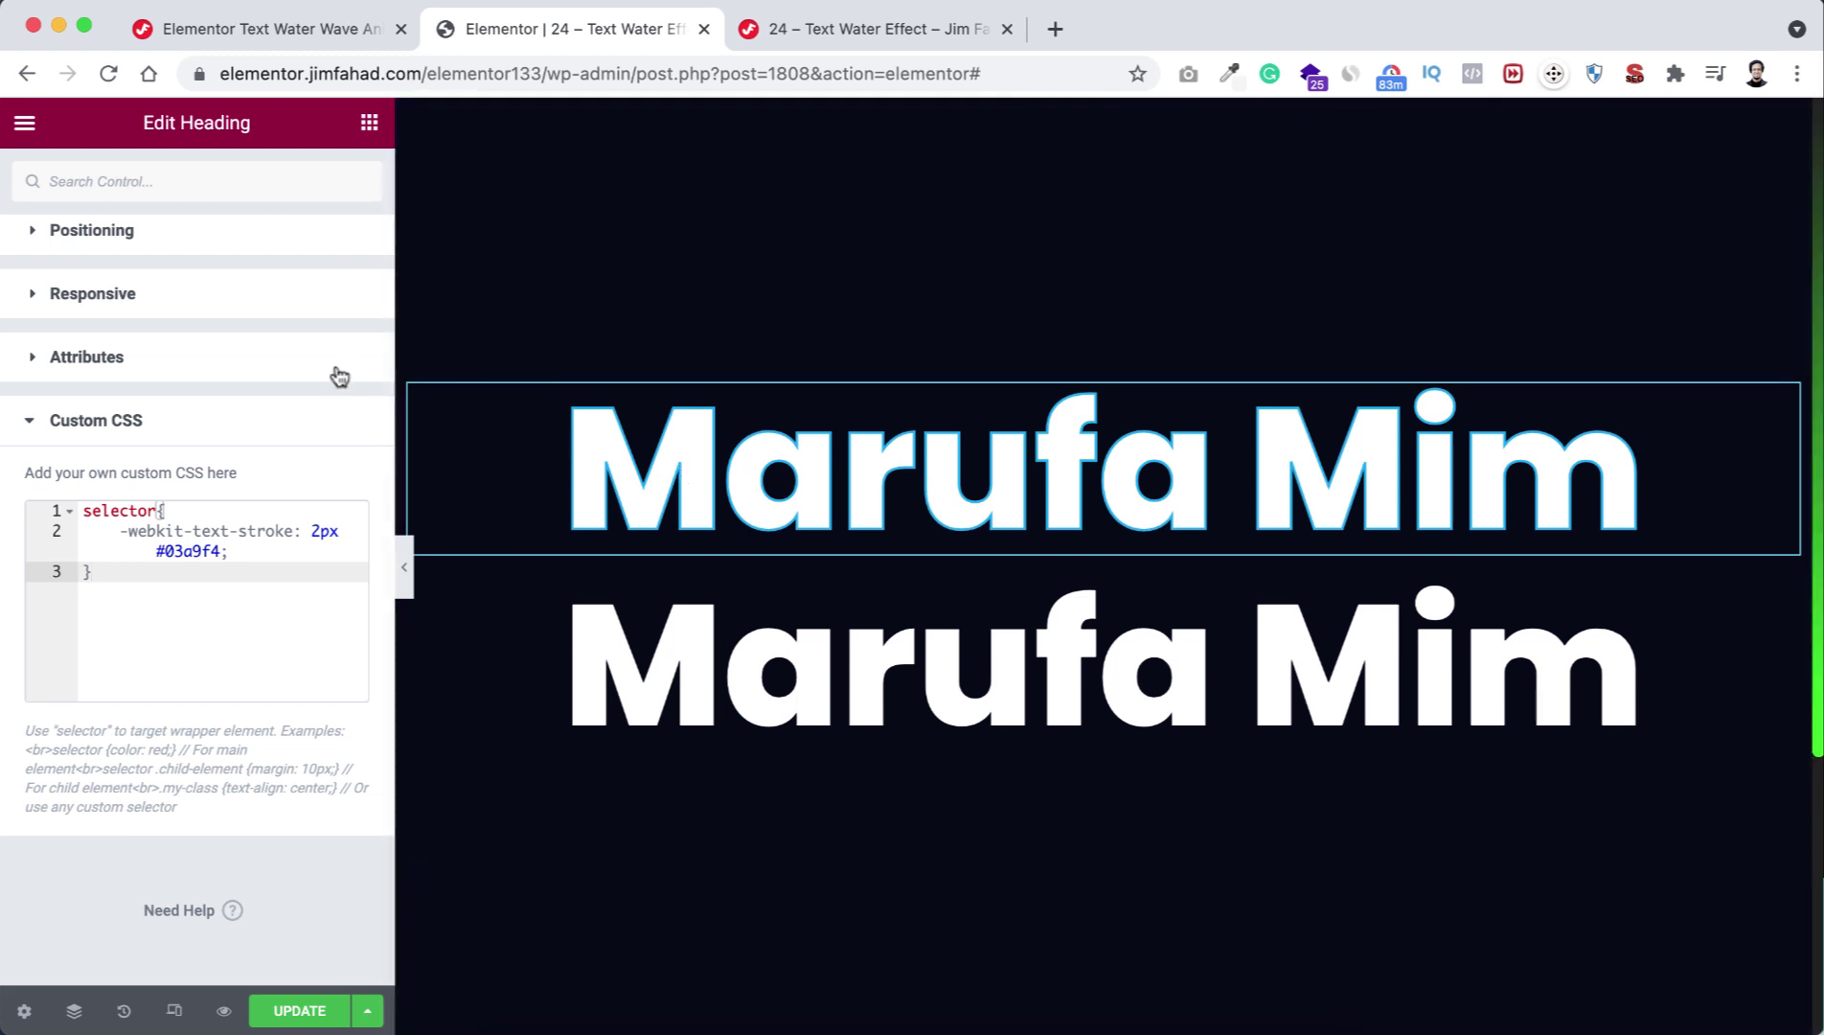
scroll(244, 558, up, 5)
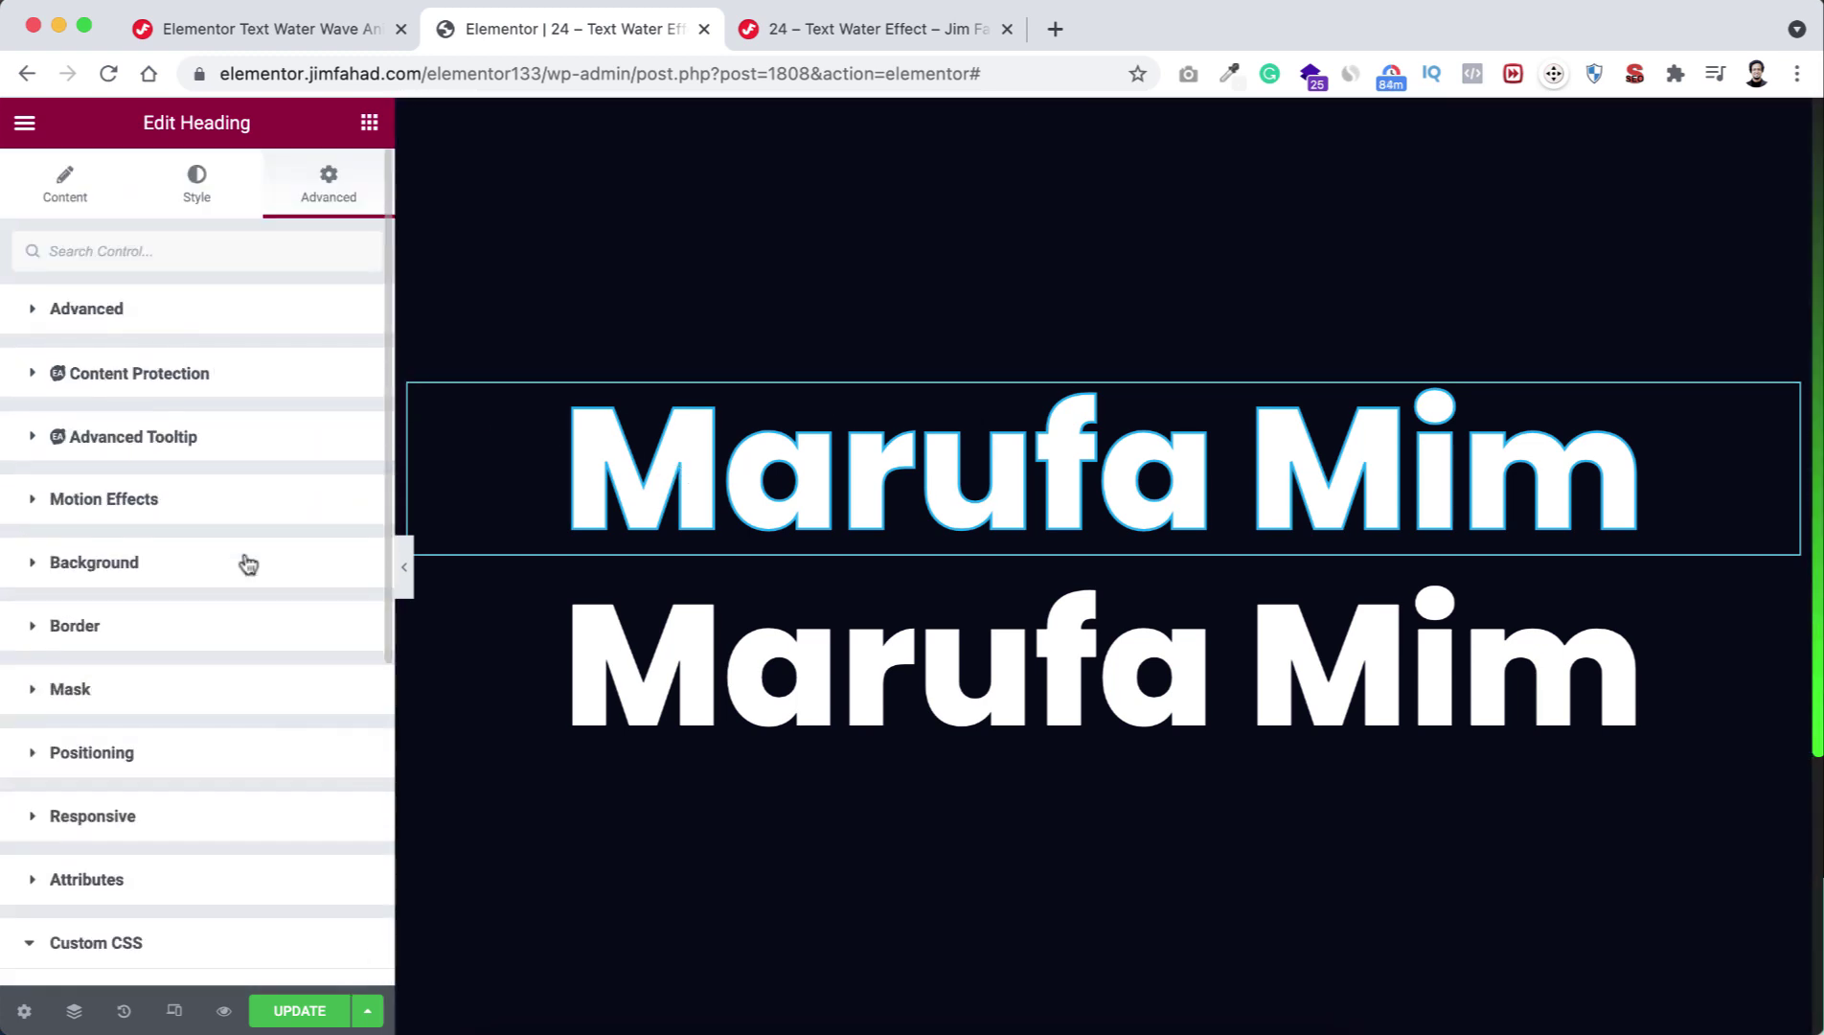
click(192, 189)
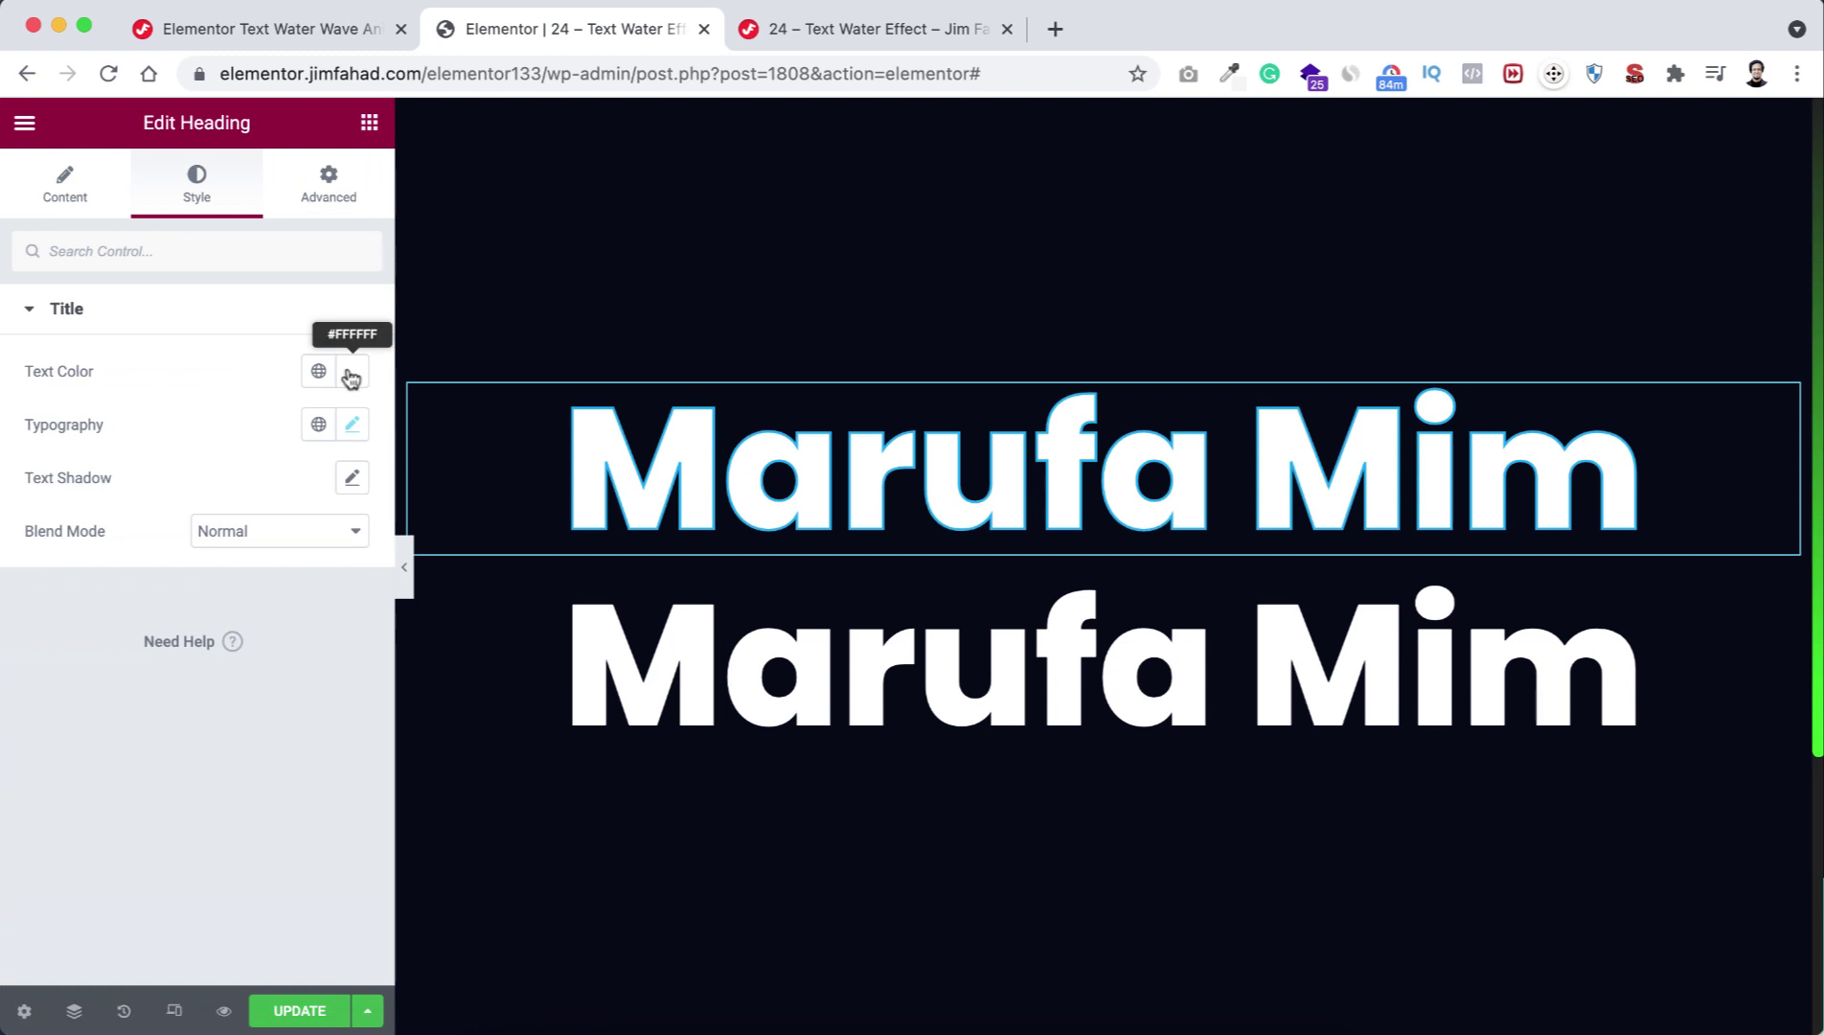
click(350, 376)
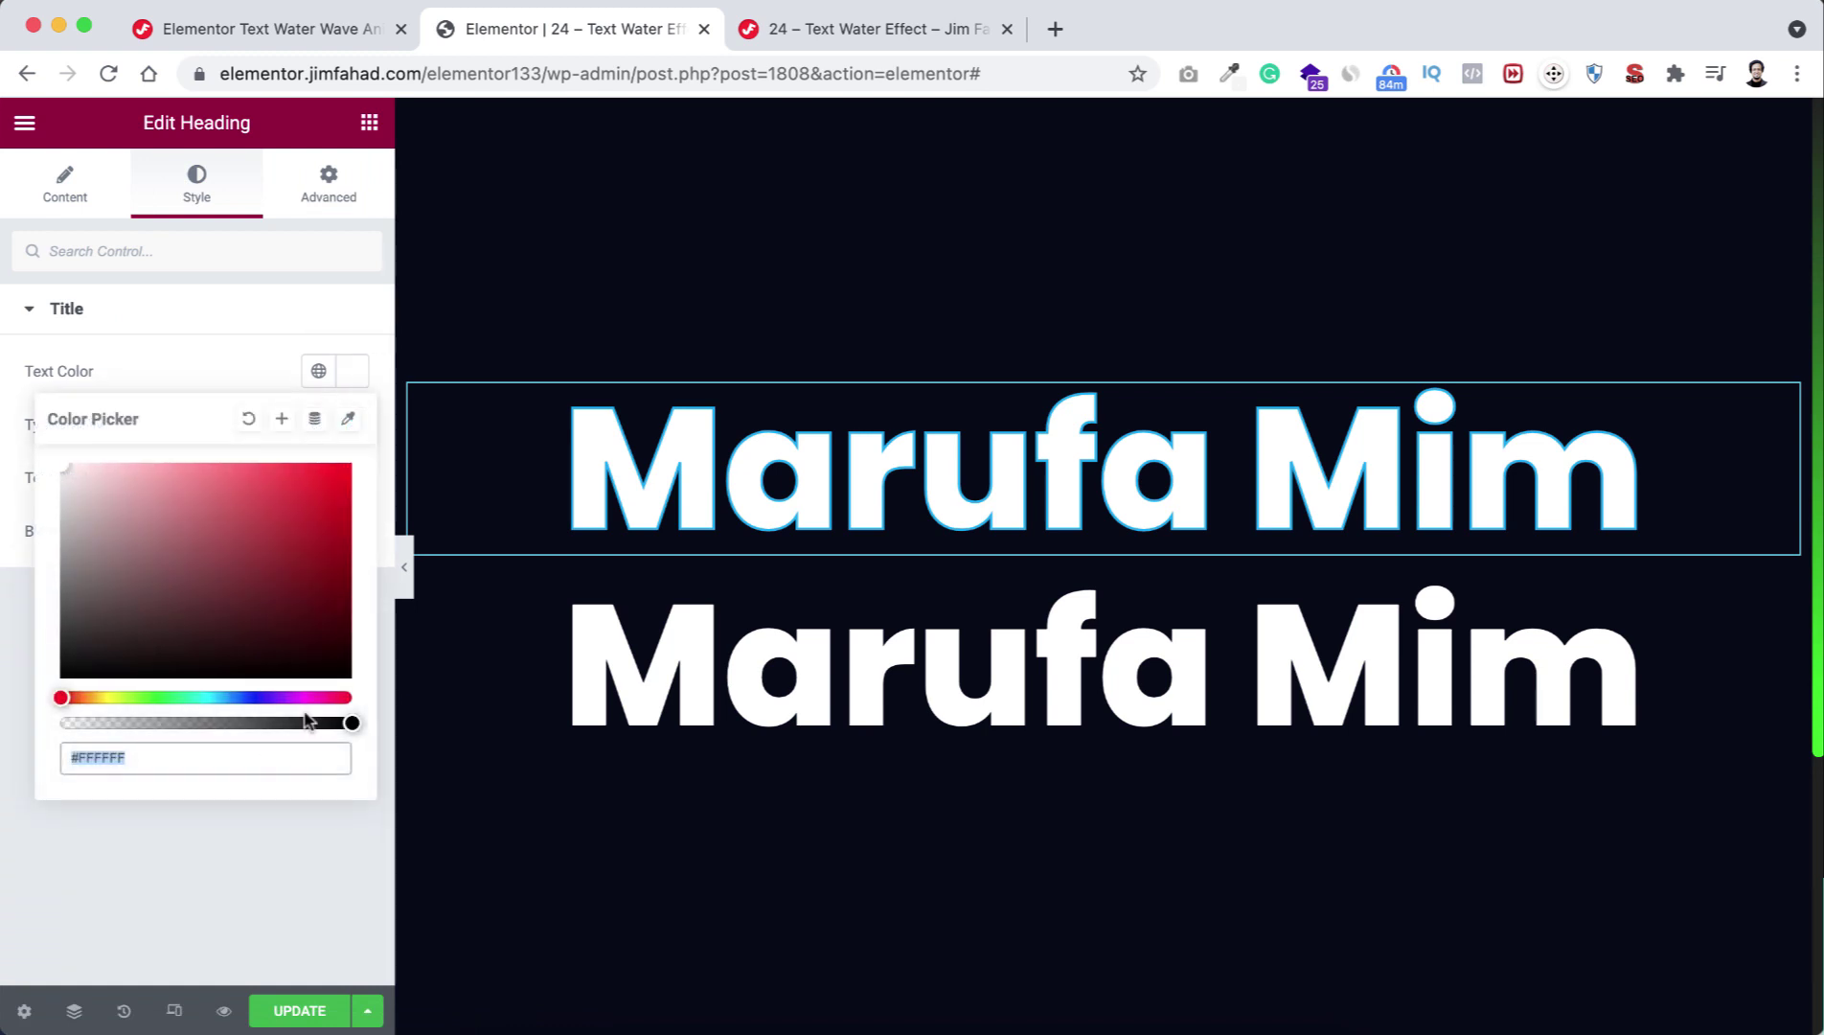
drag(352, 722, 46, 734)
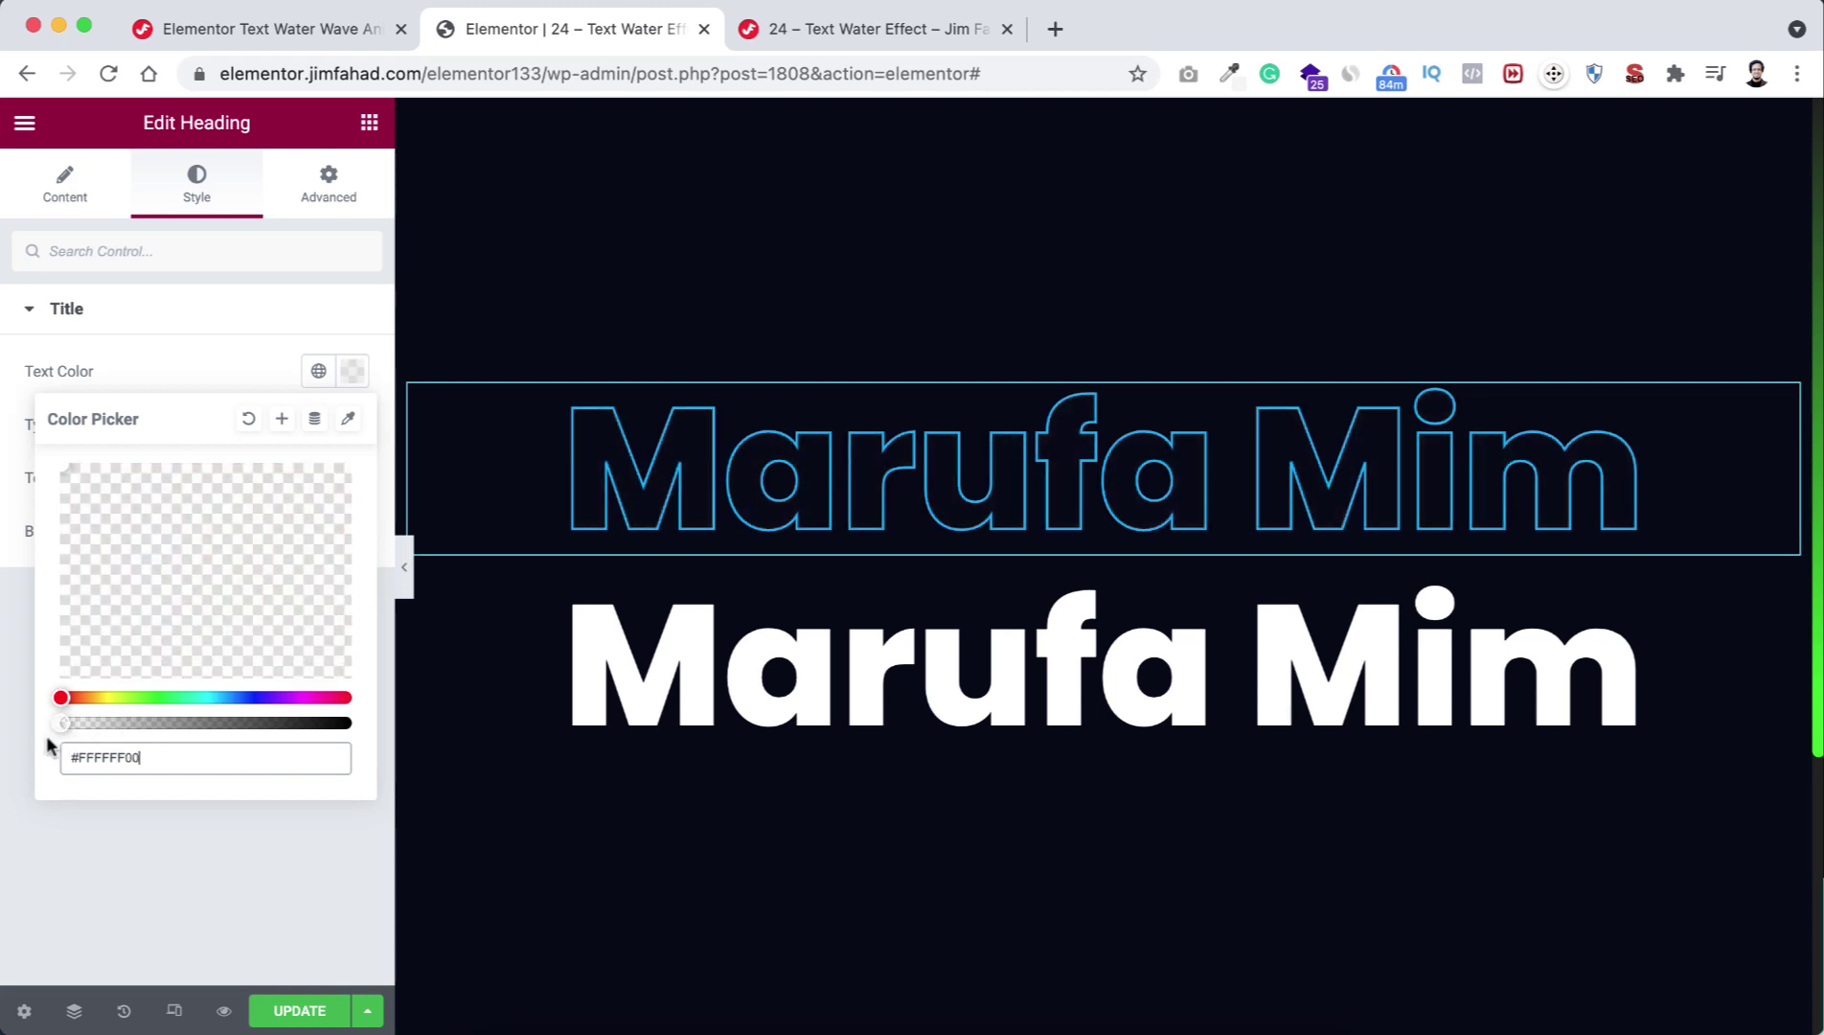
click(864, 465)
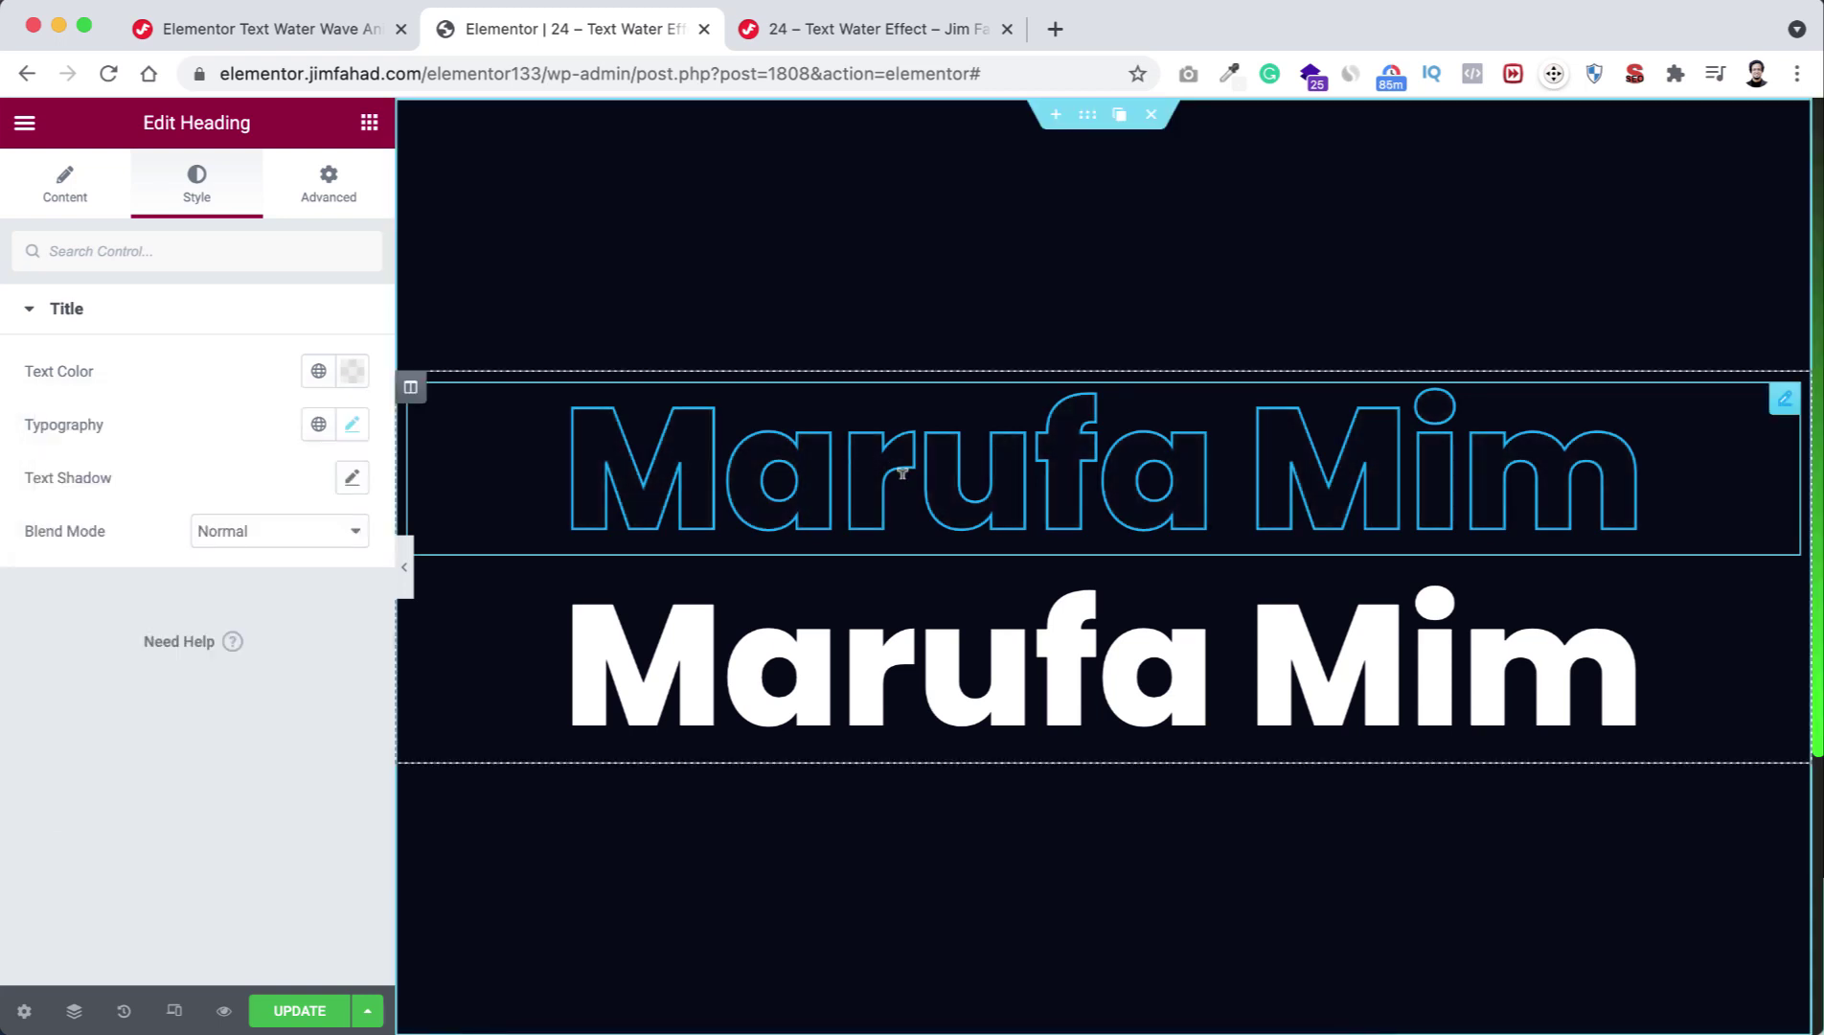
Step: Change the lower heading's text colour from white to #03a9f4
click(964, 649)
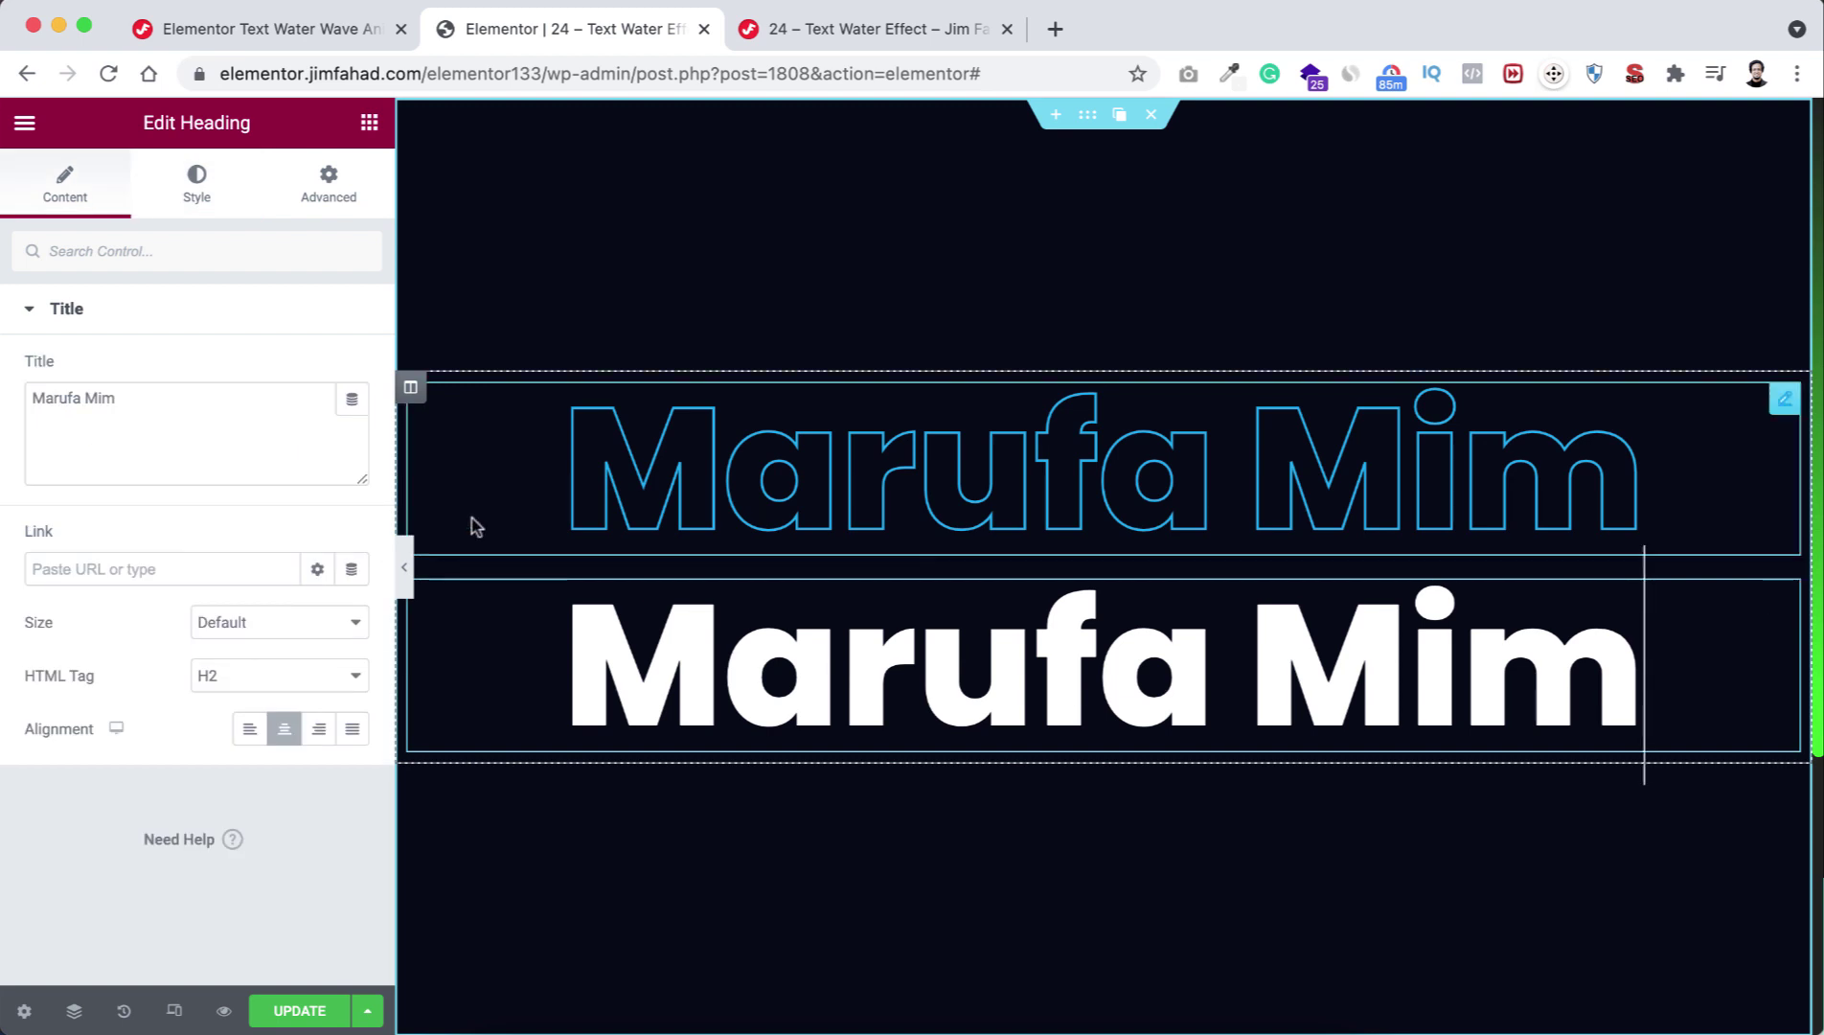
click(196, 184)
click(352, 378)
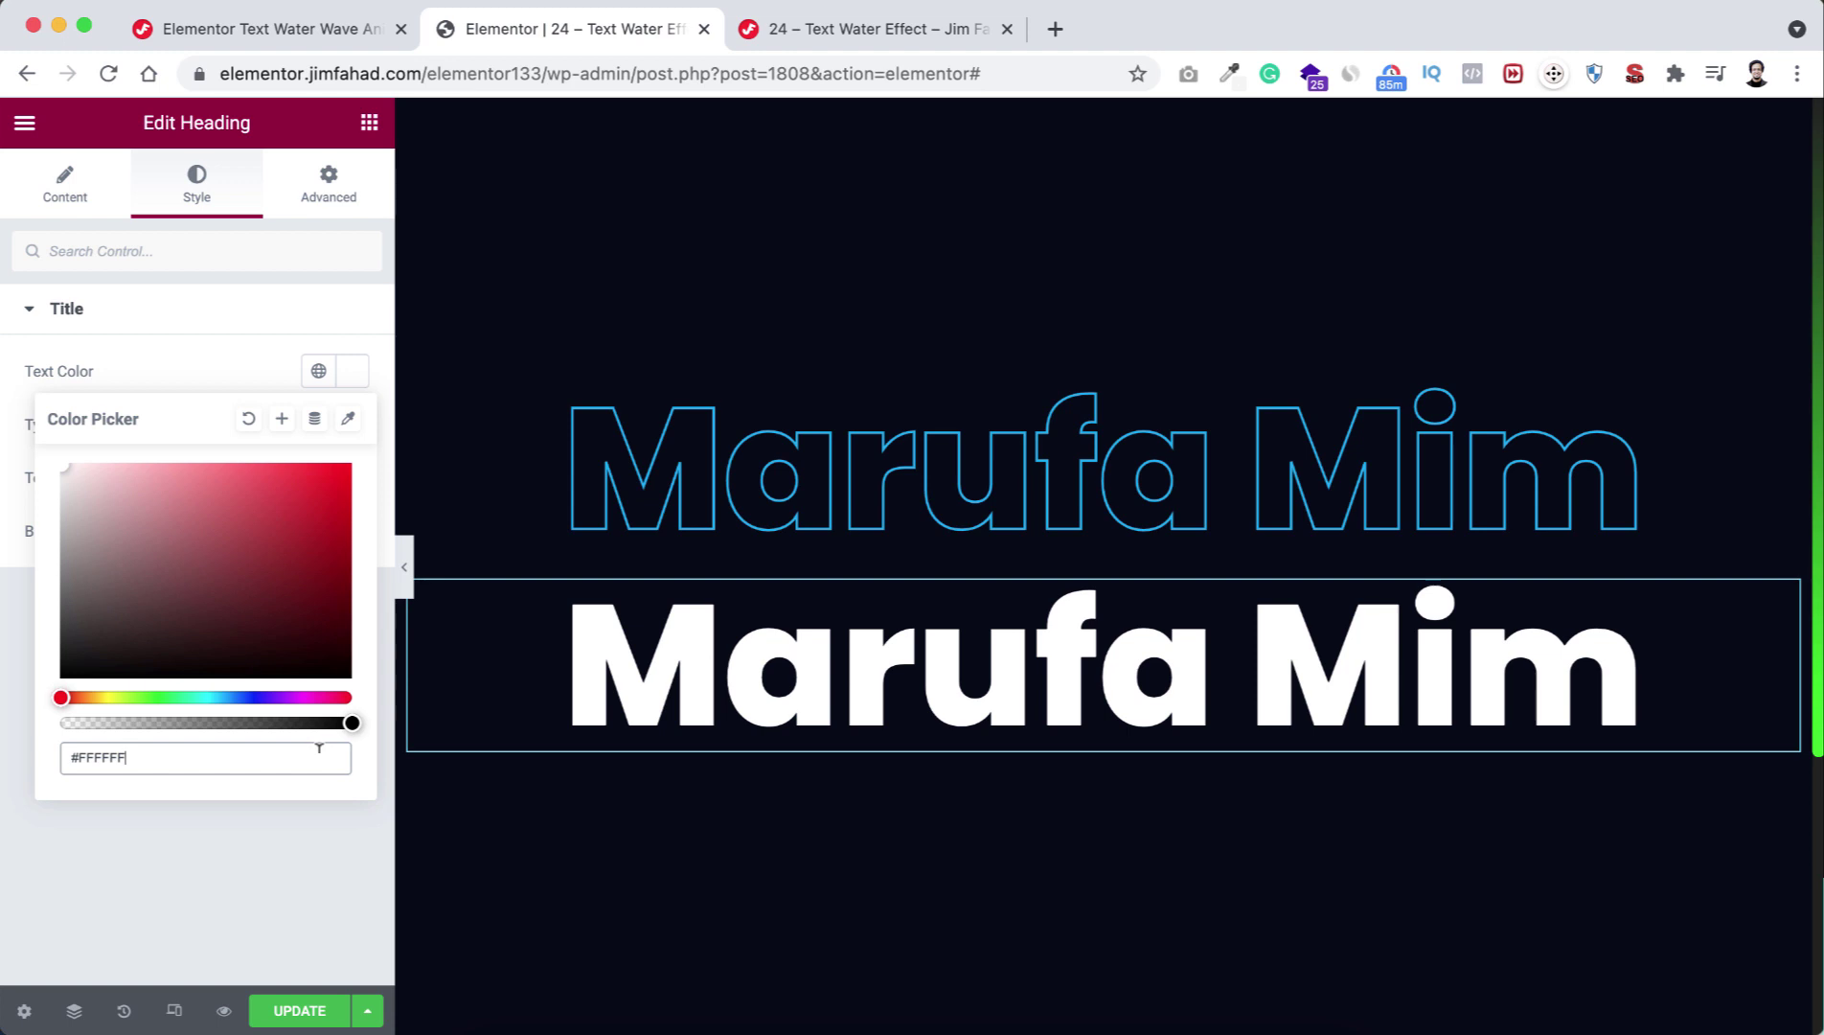
key(BackSpace)
key(BackSpace)
key(BackSpace)
text(#03a9f4)
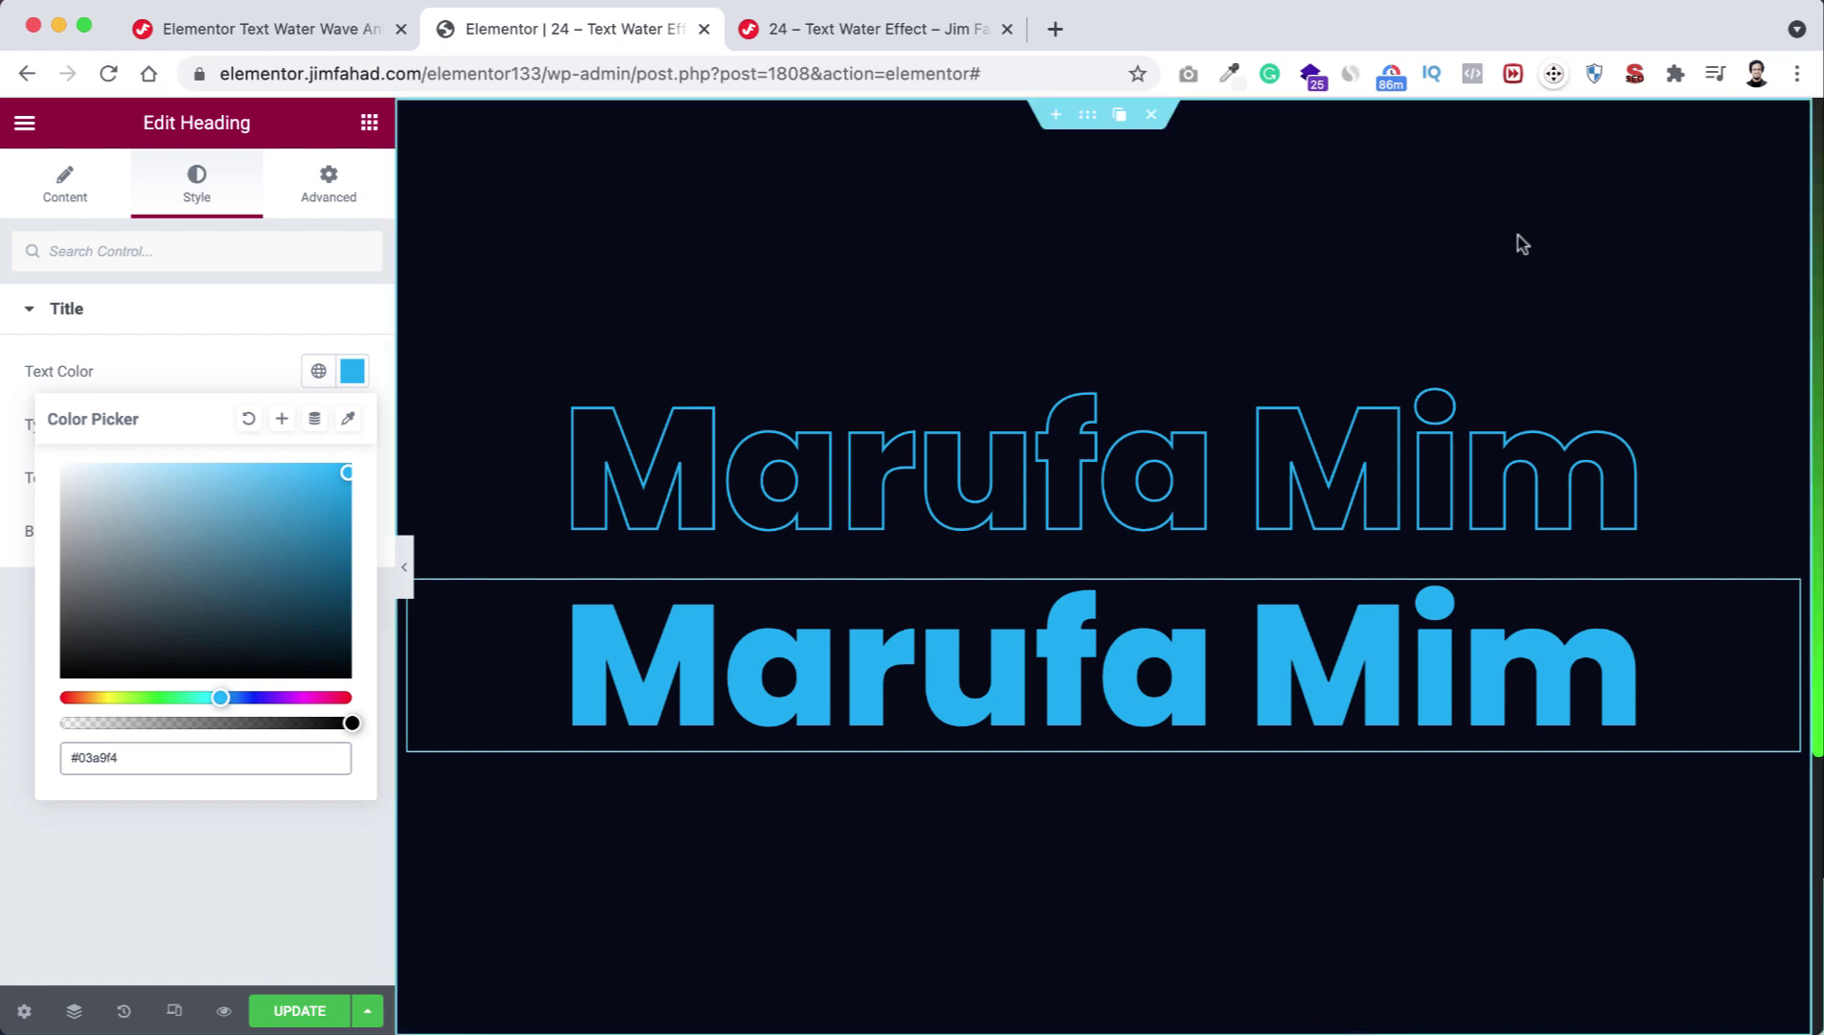
Step: Using the Navigator, set the outlined top heading's Position to Absolute
click(74, 1010)
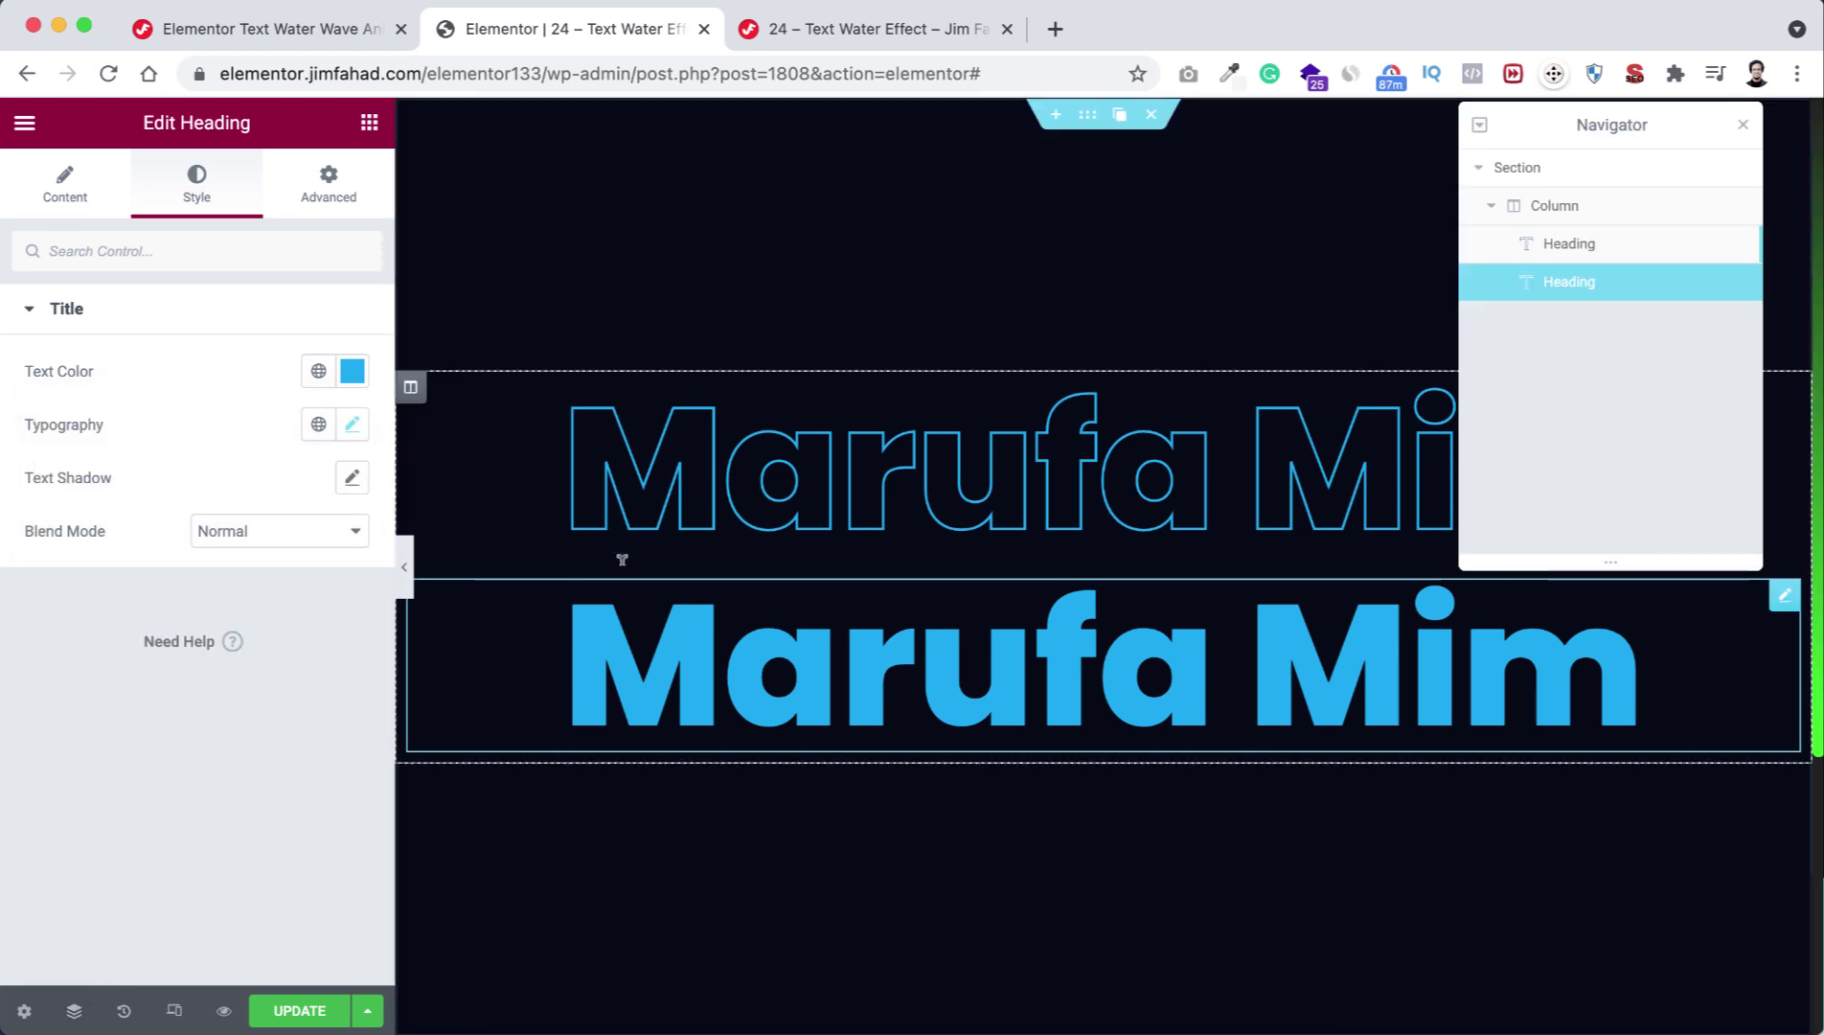
click(1596, 245)
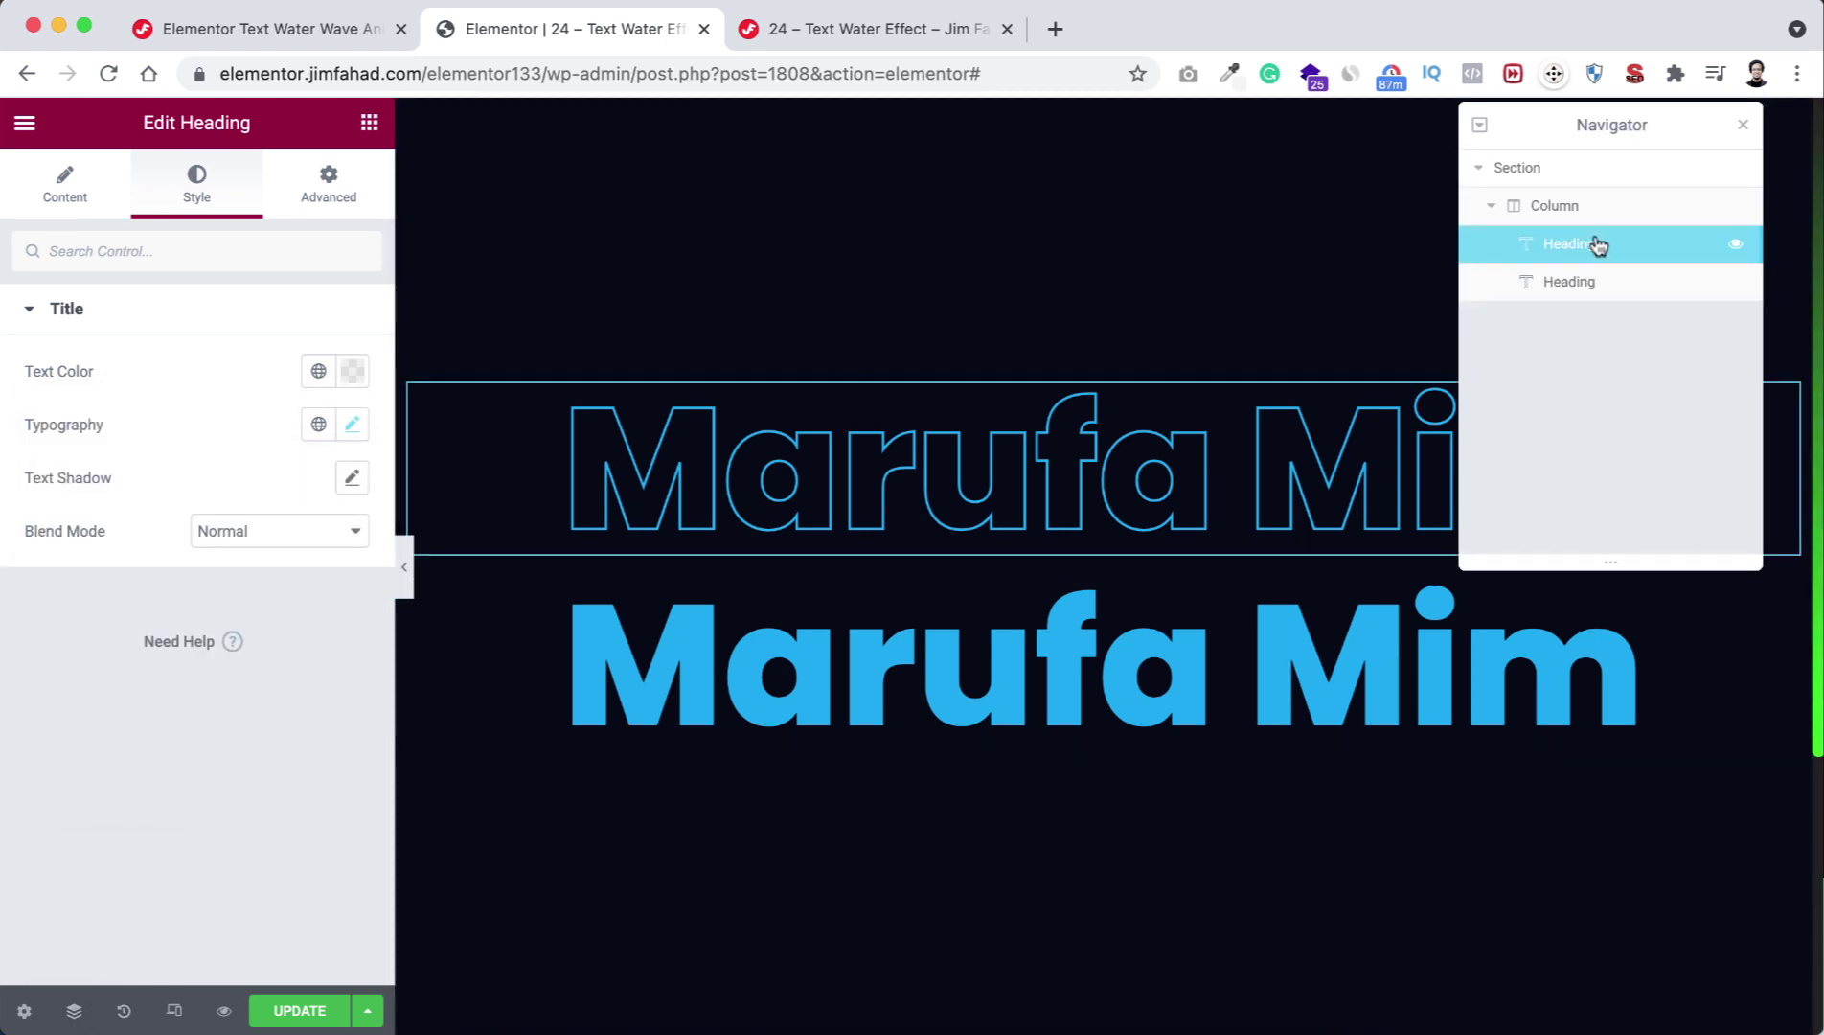
click(1608, 284)
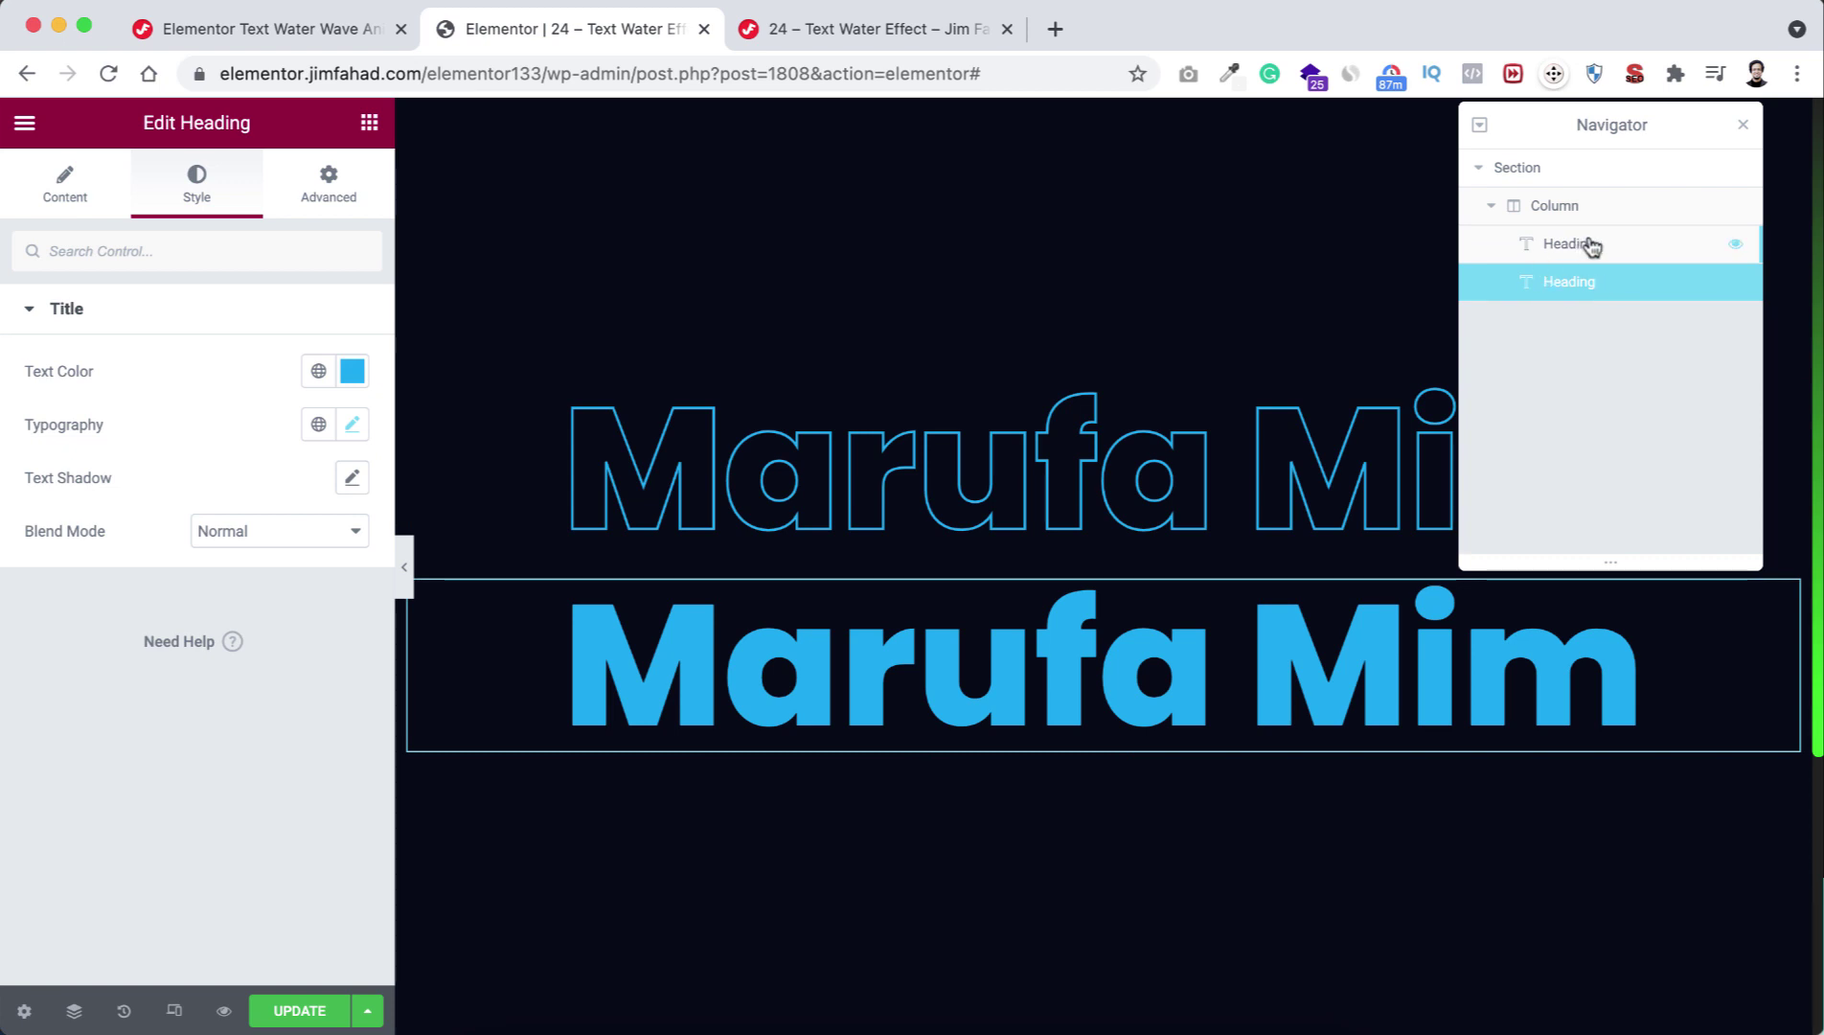
click(1591, 245)
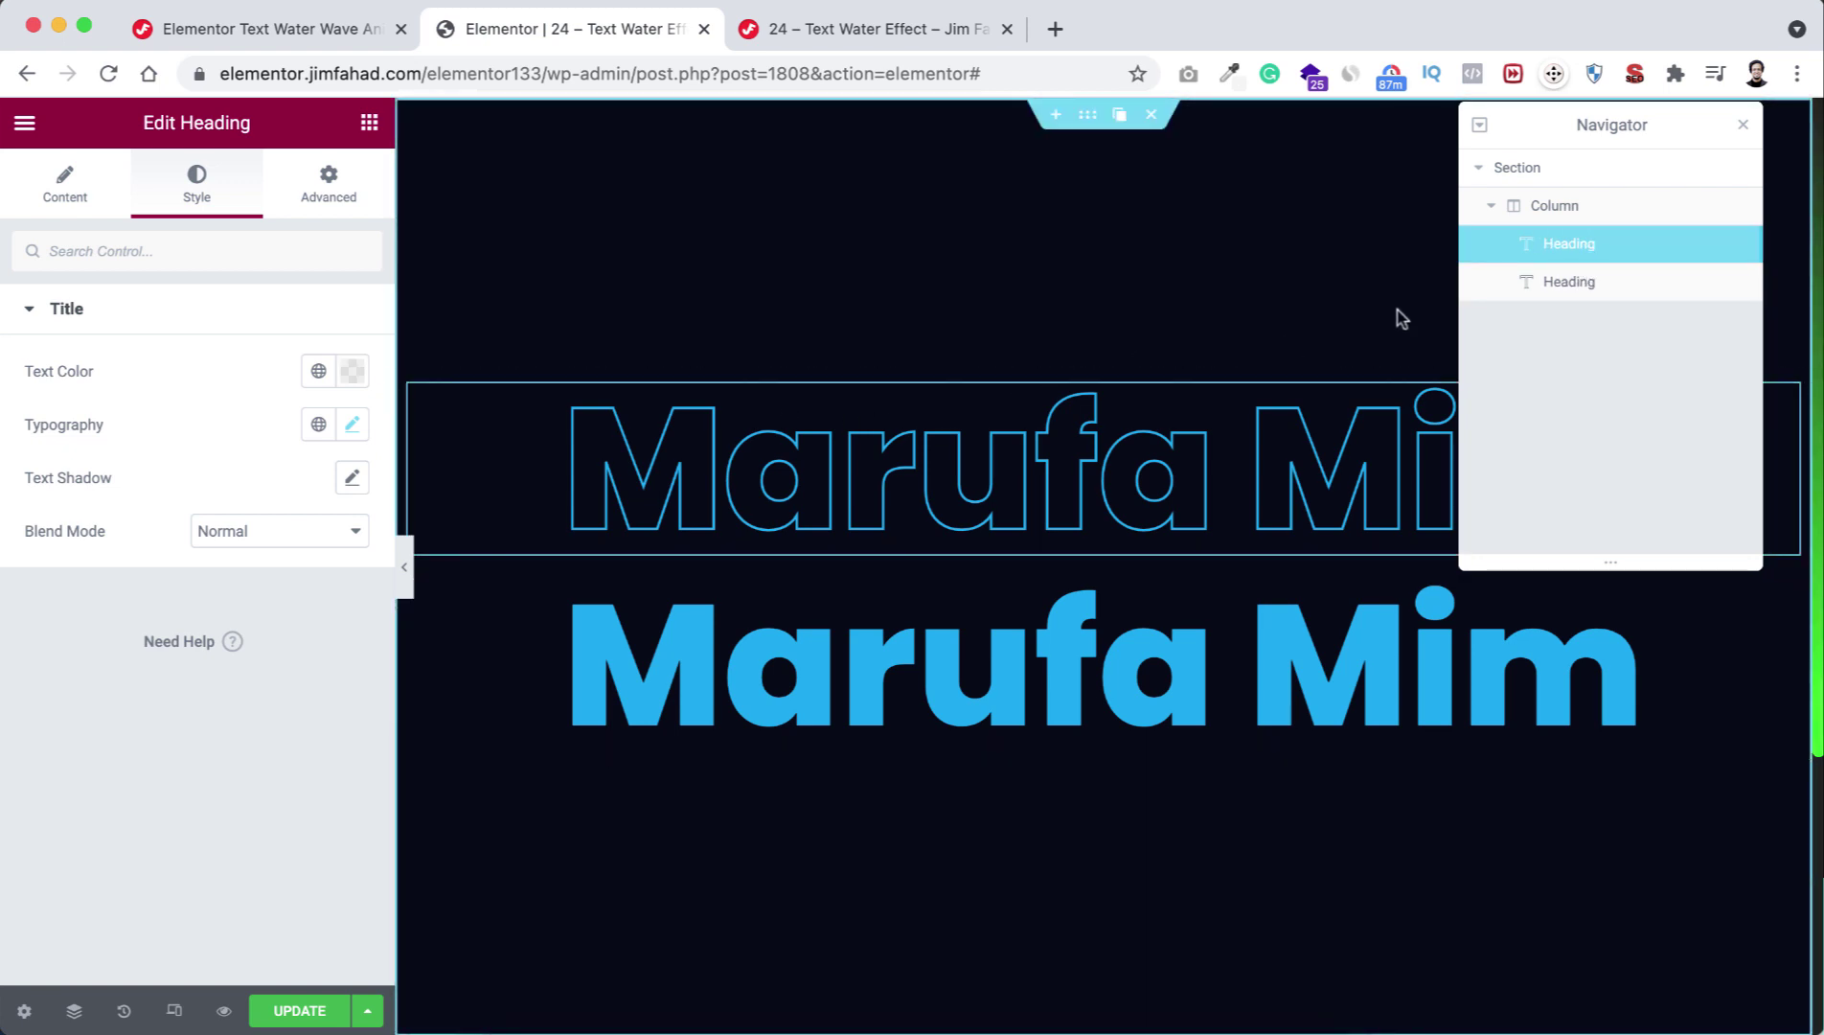
click(335, 182)
scroll(270, 725, down, 6)
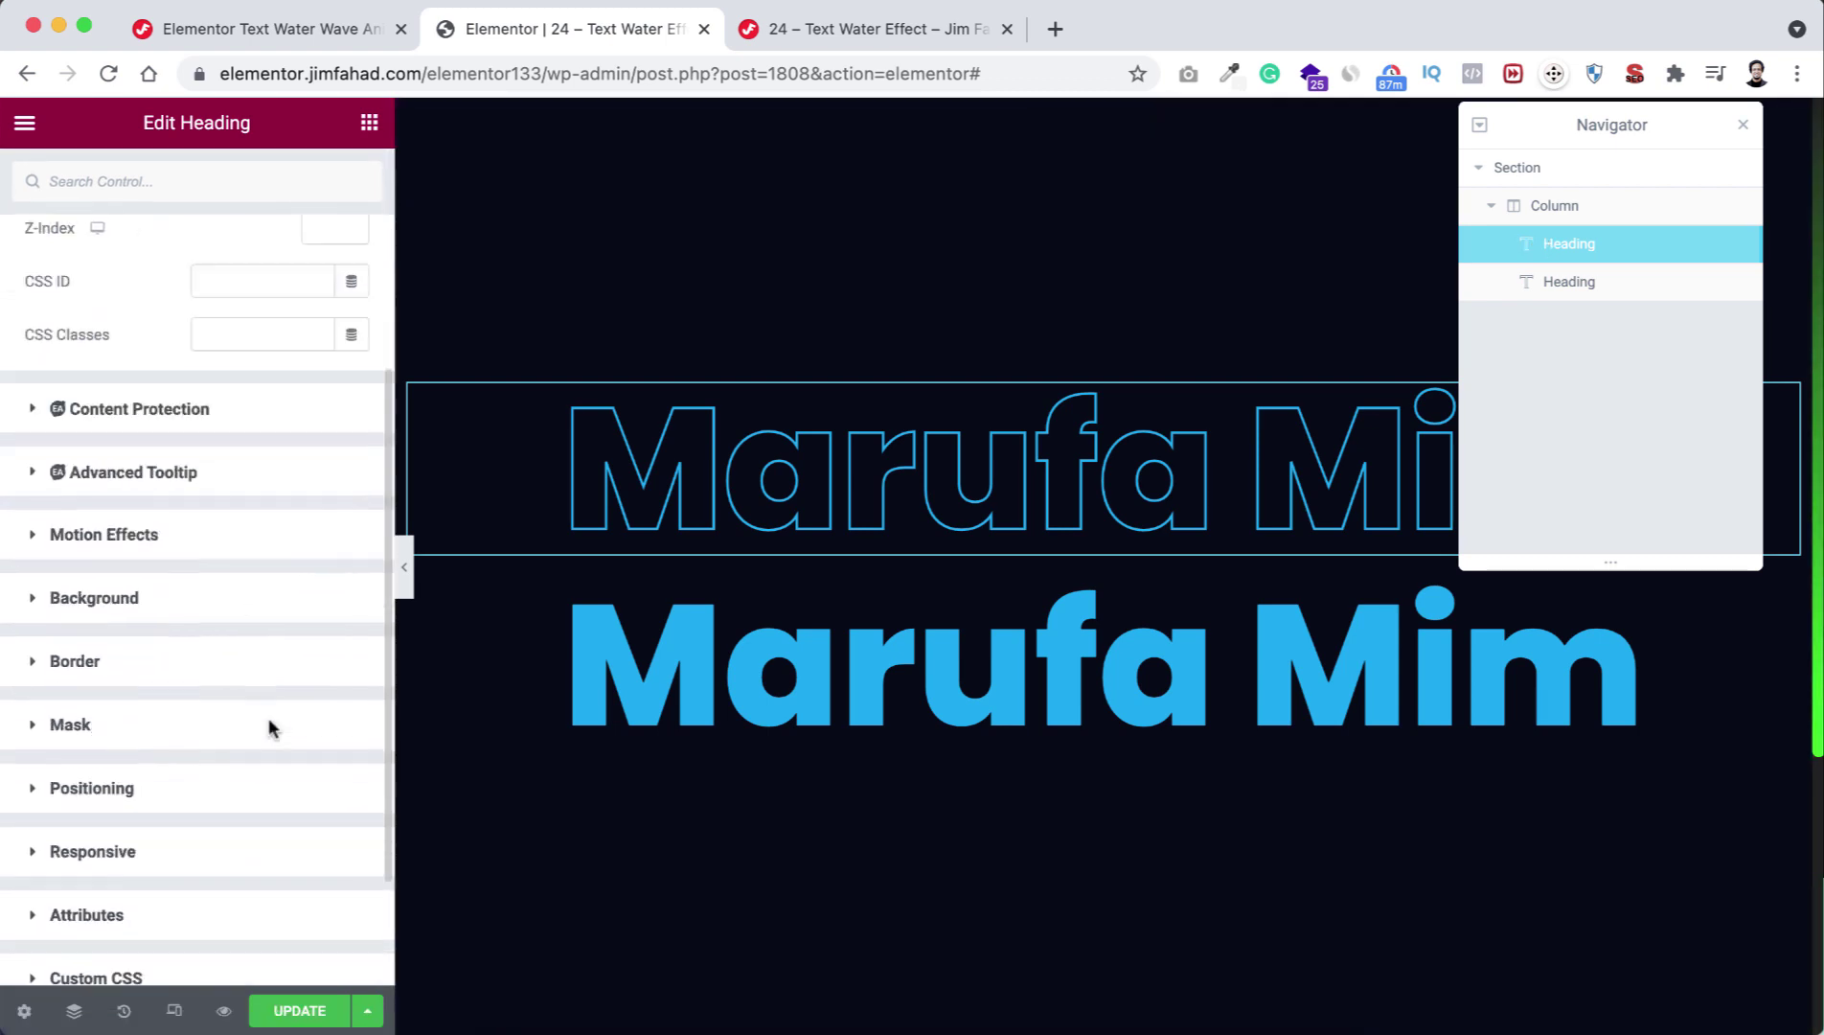
click(232, 635)
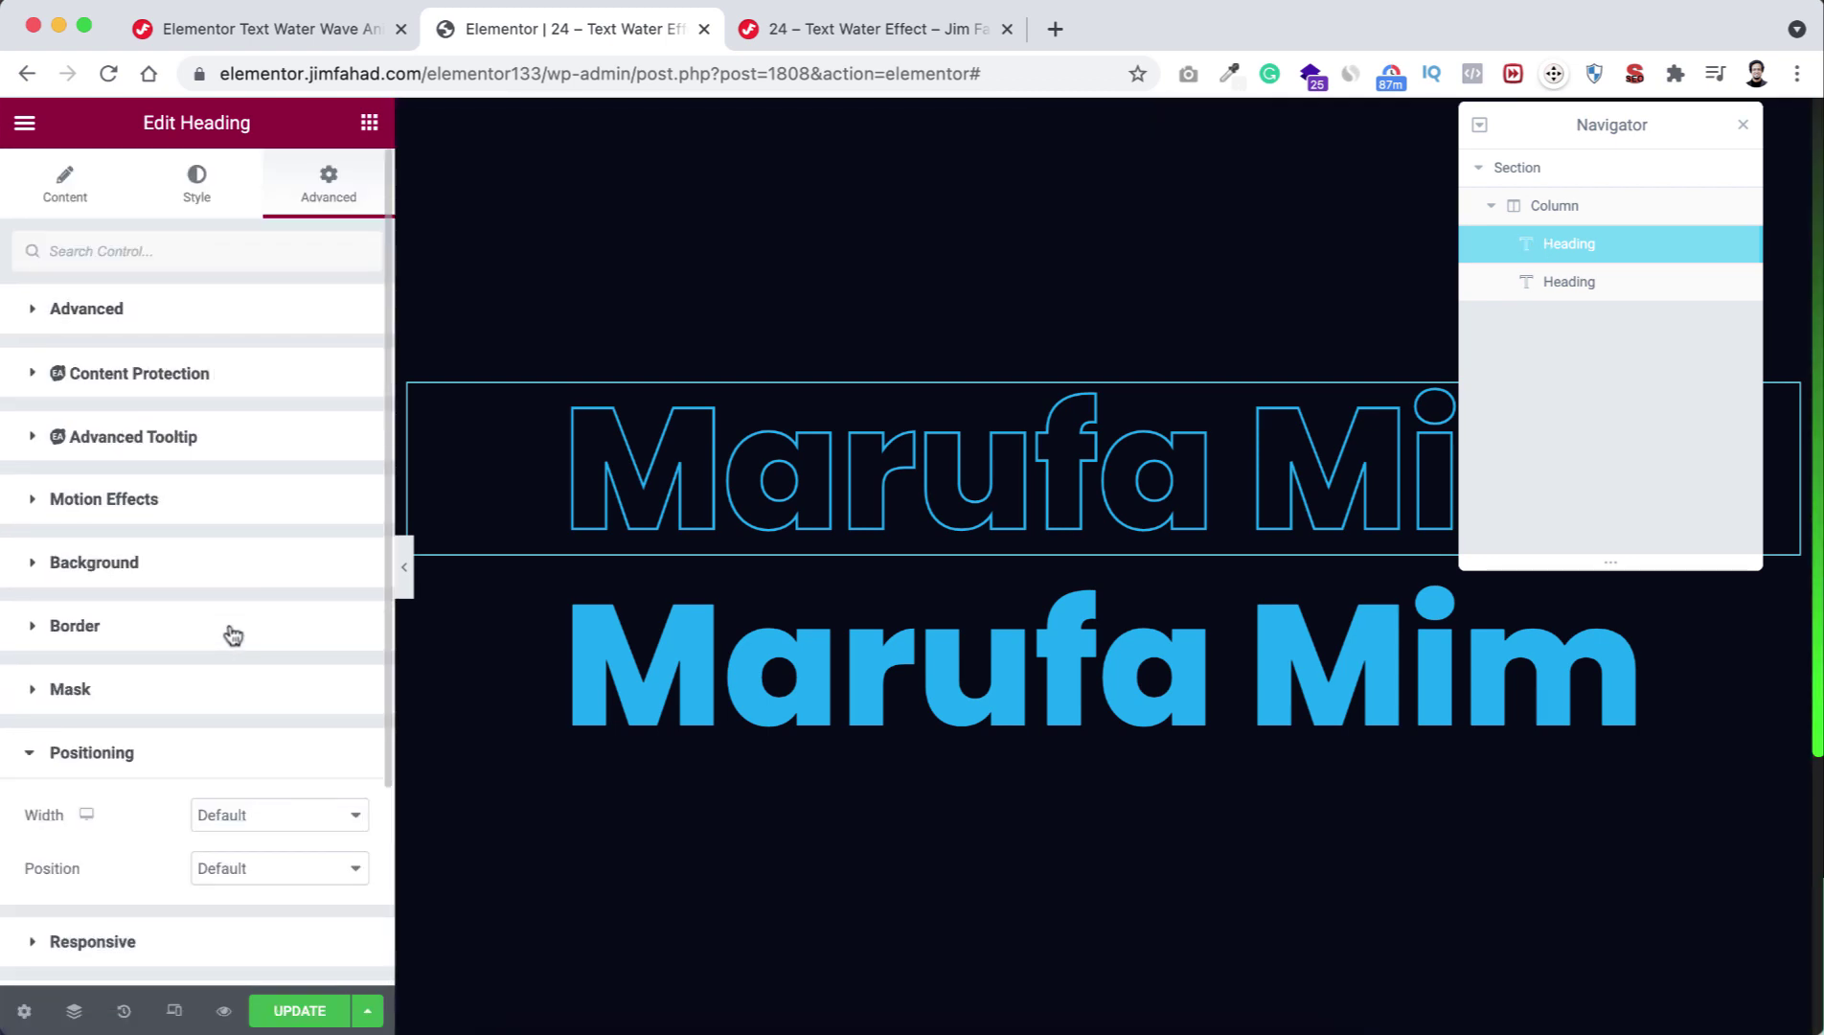
click(256, 869)
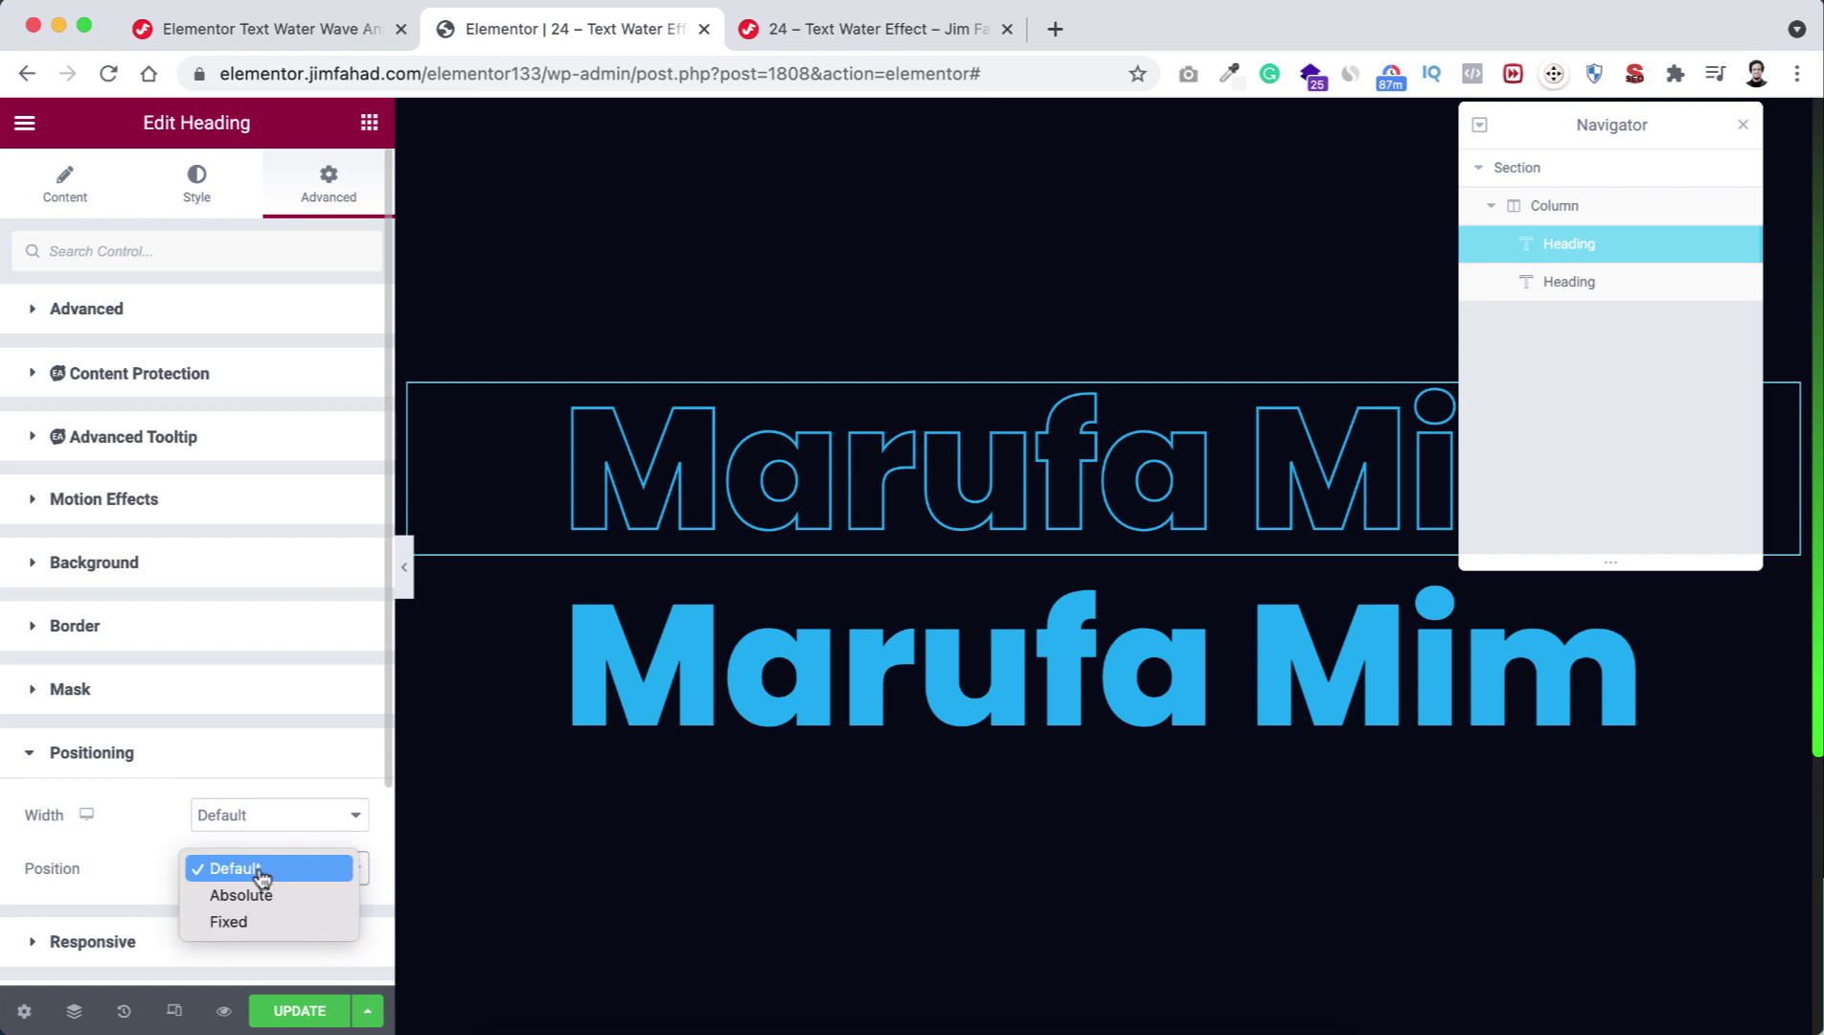
click(284, 904)
Step: Set the second, front heading's Position to Absolute and expand its Custom CSS editor
click(1557, 256)
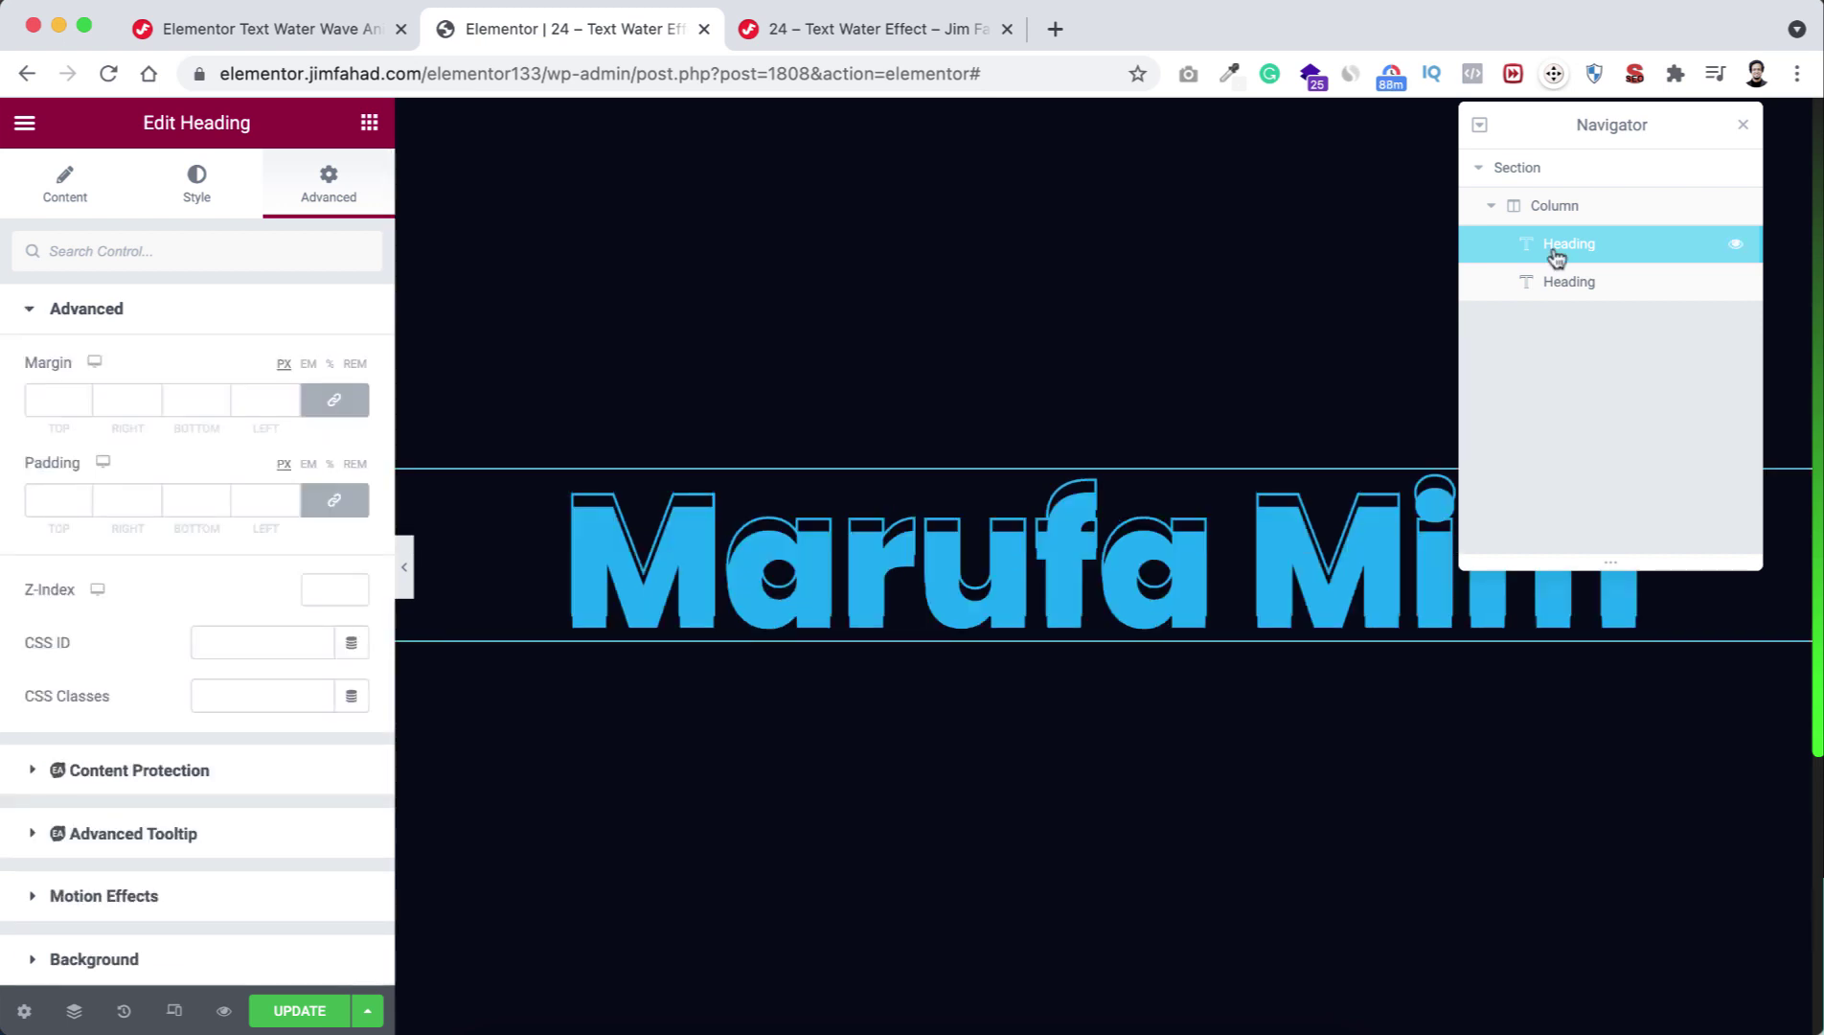
click(1600, 293)
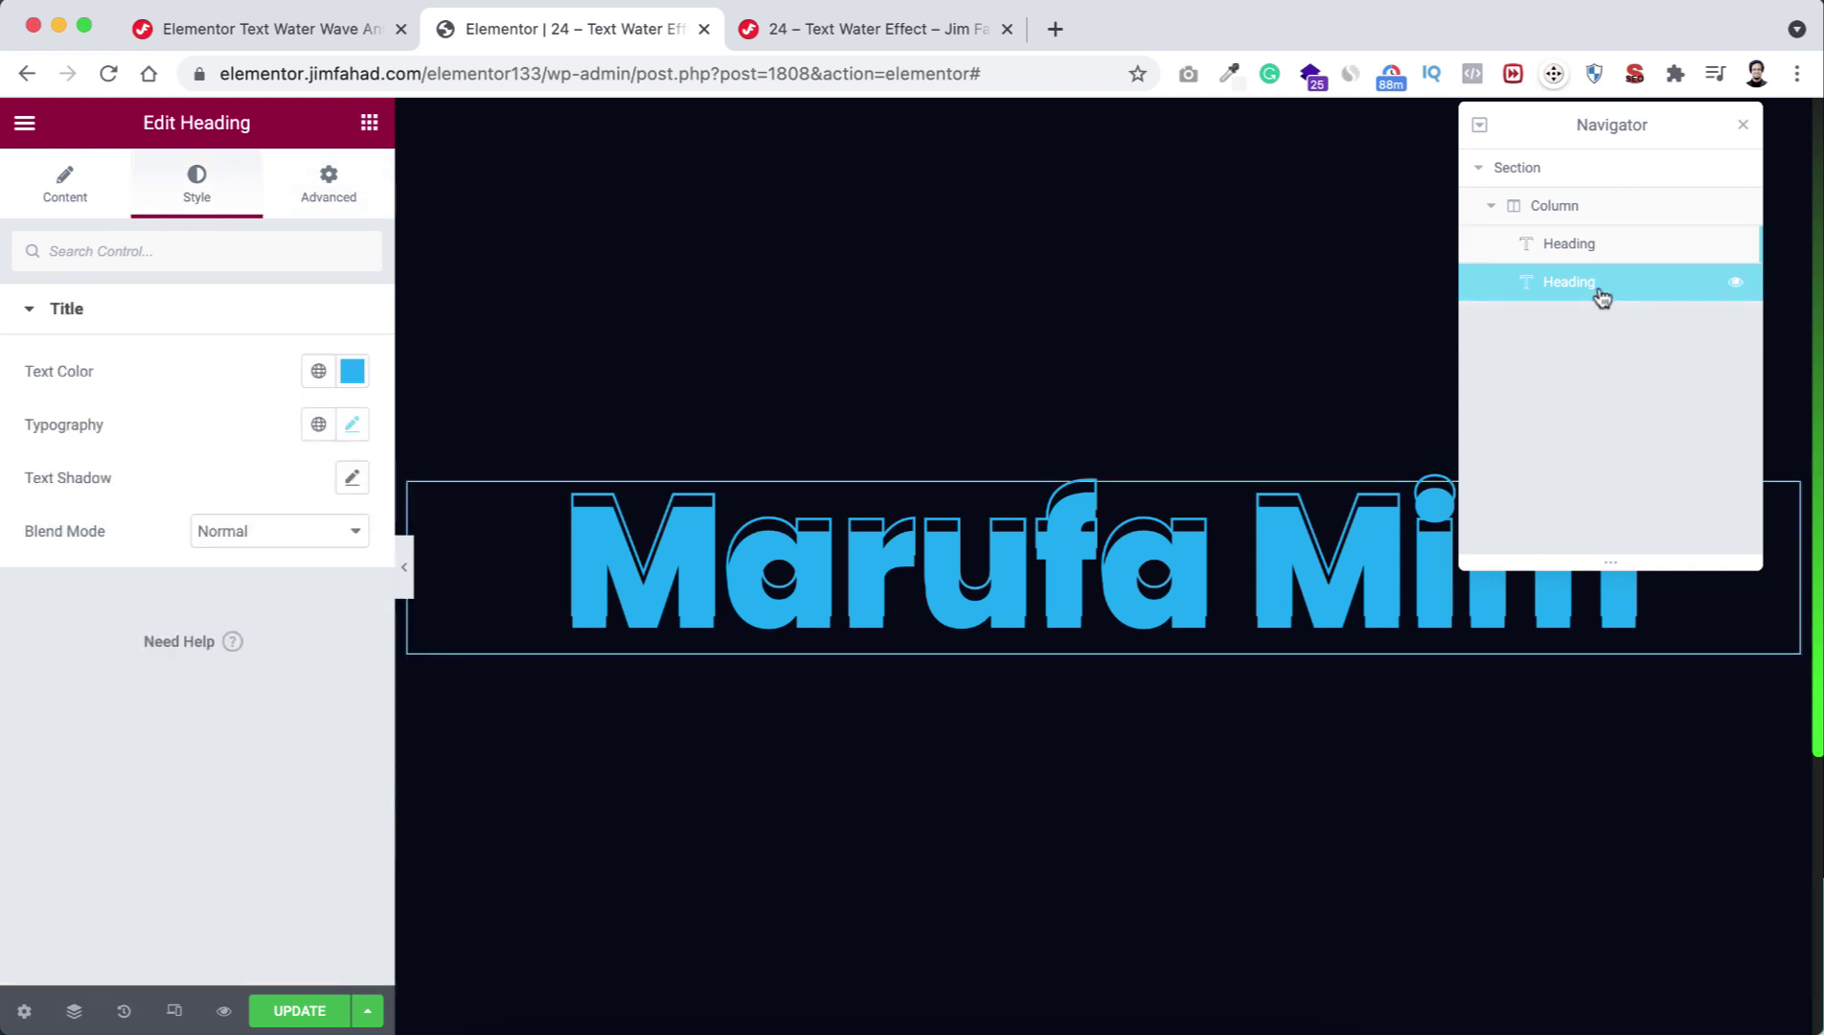
click(320, 200)
scroll(212, 325, down, 5)
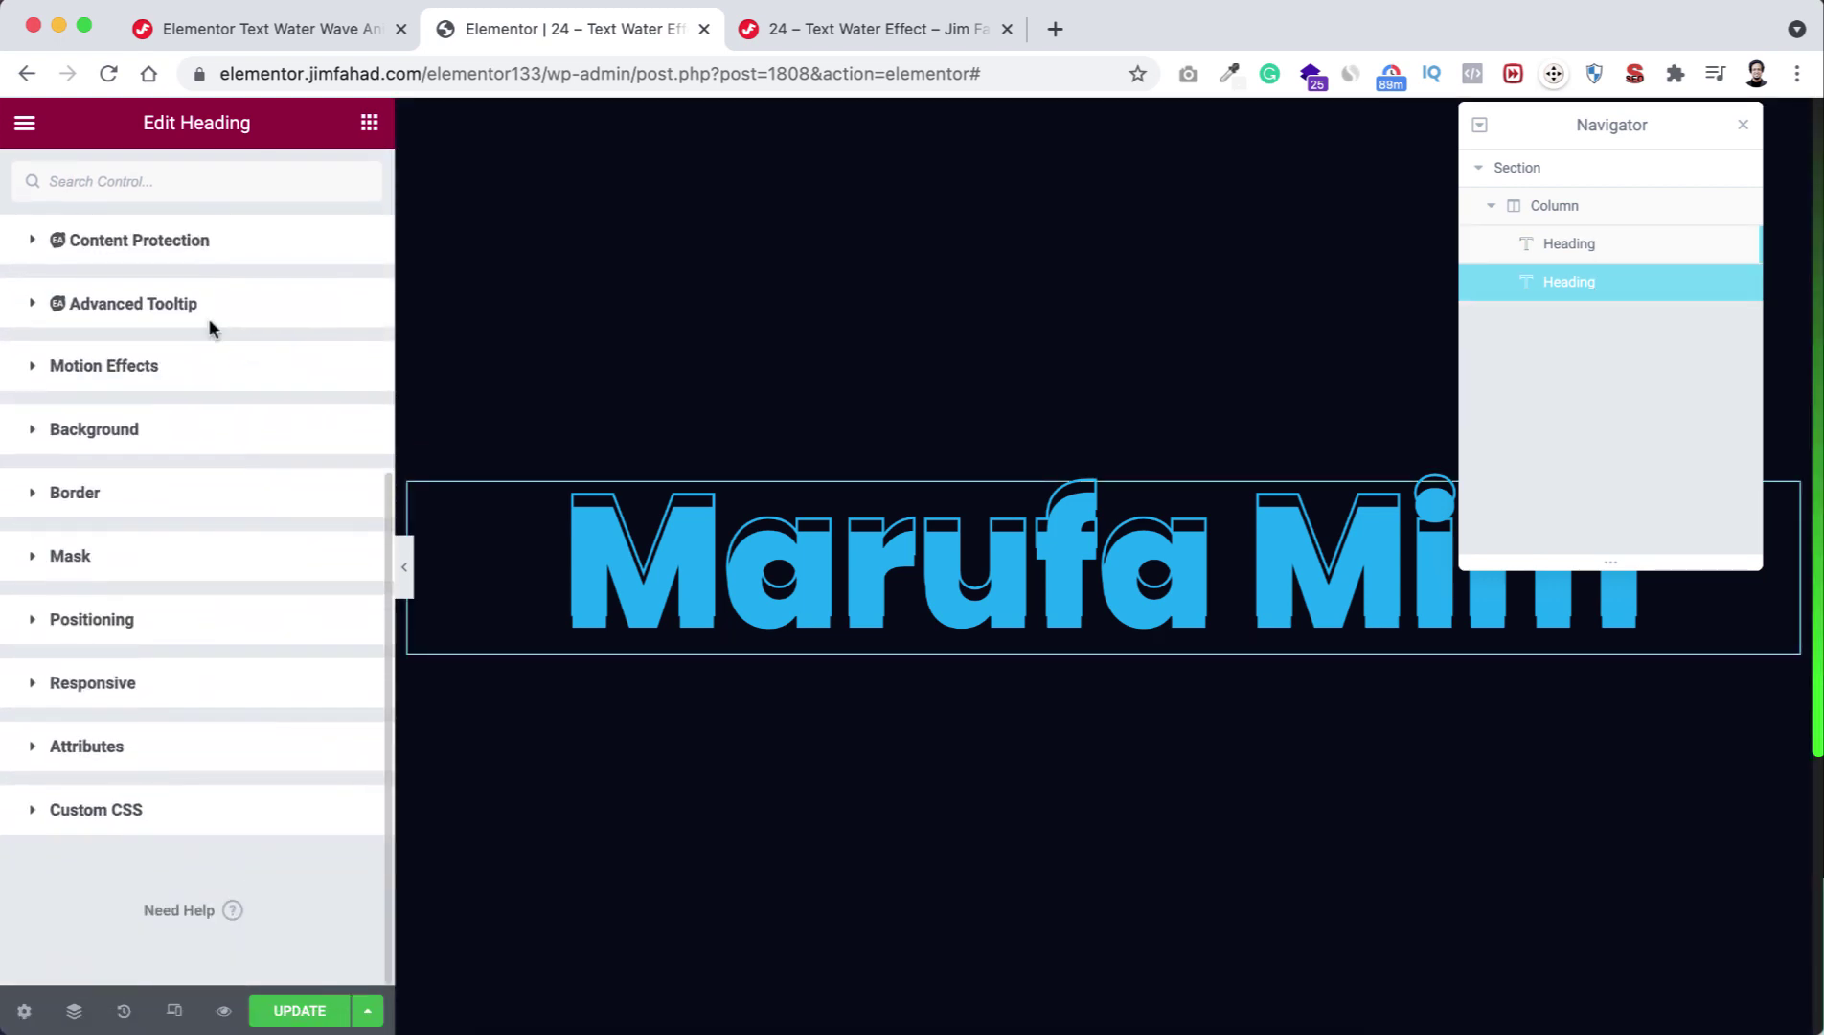
click(268, 606)
click(283, 868)
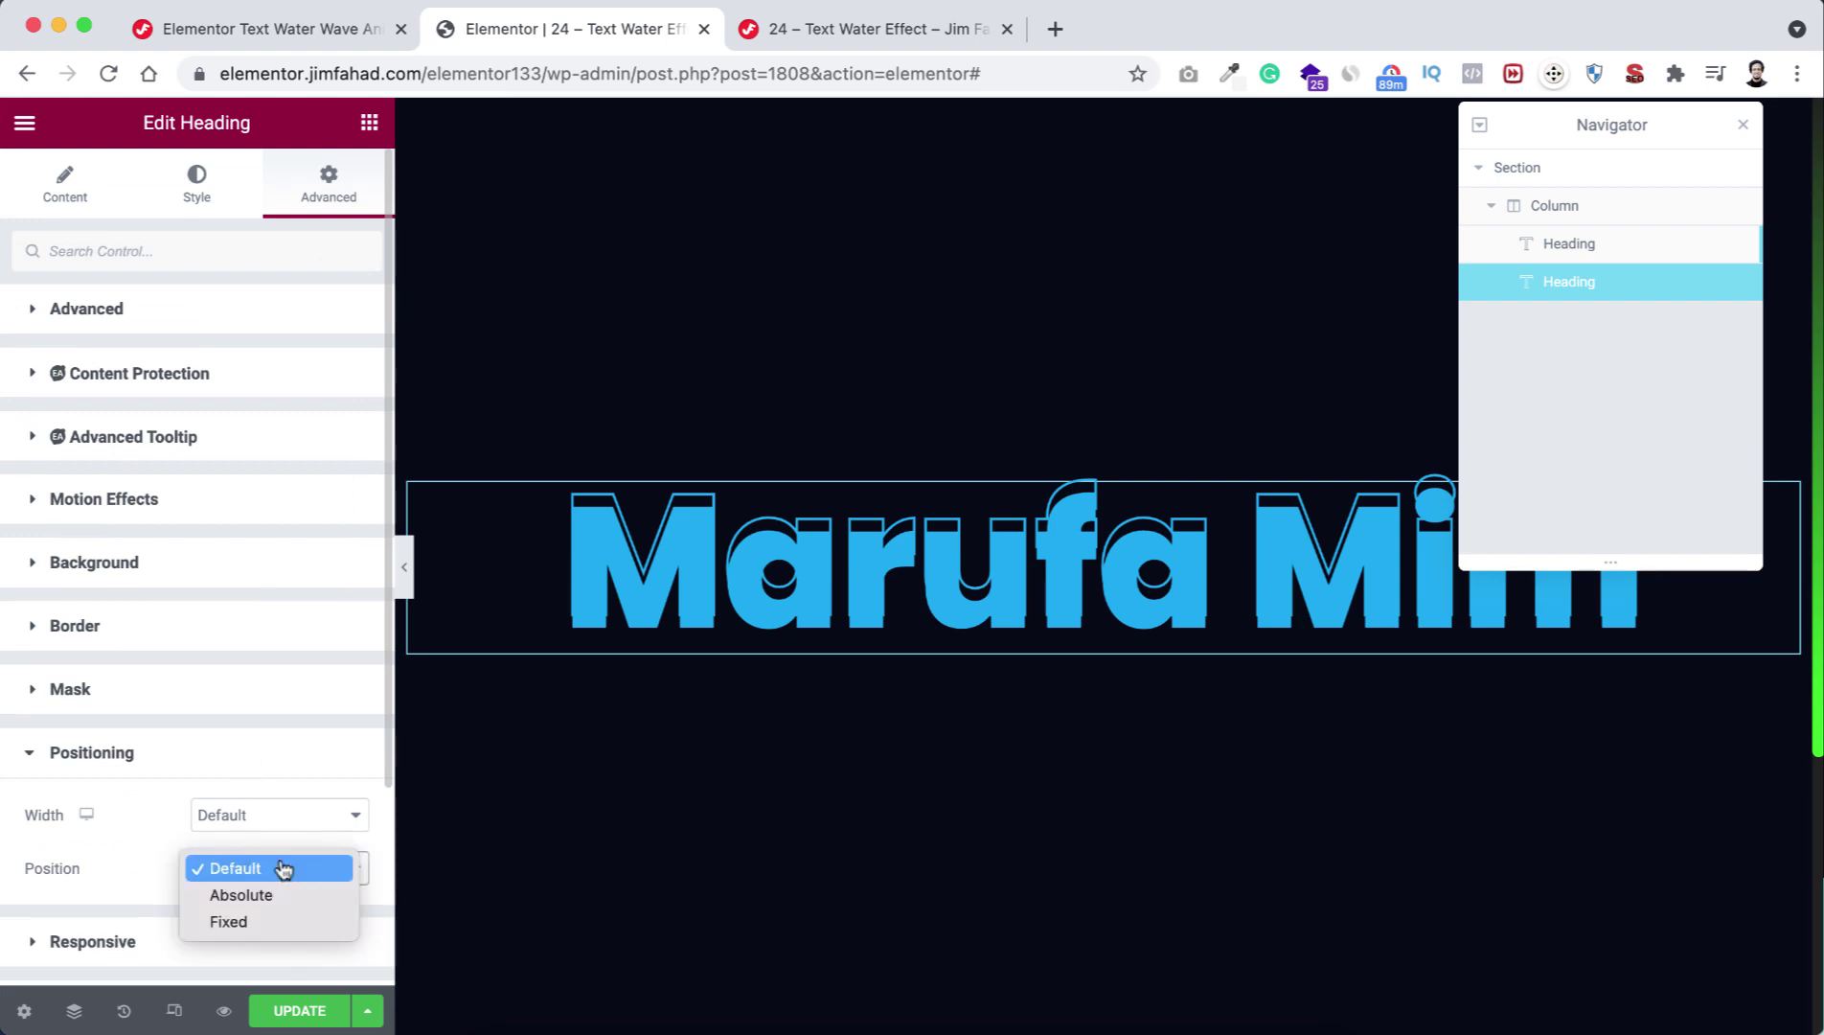
click(298, 897)
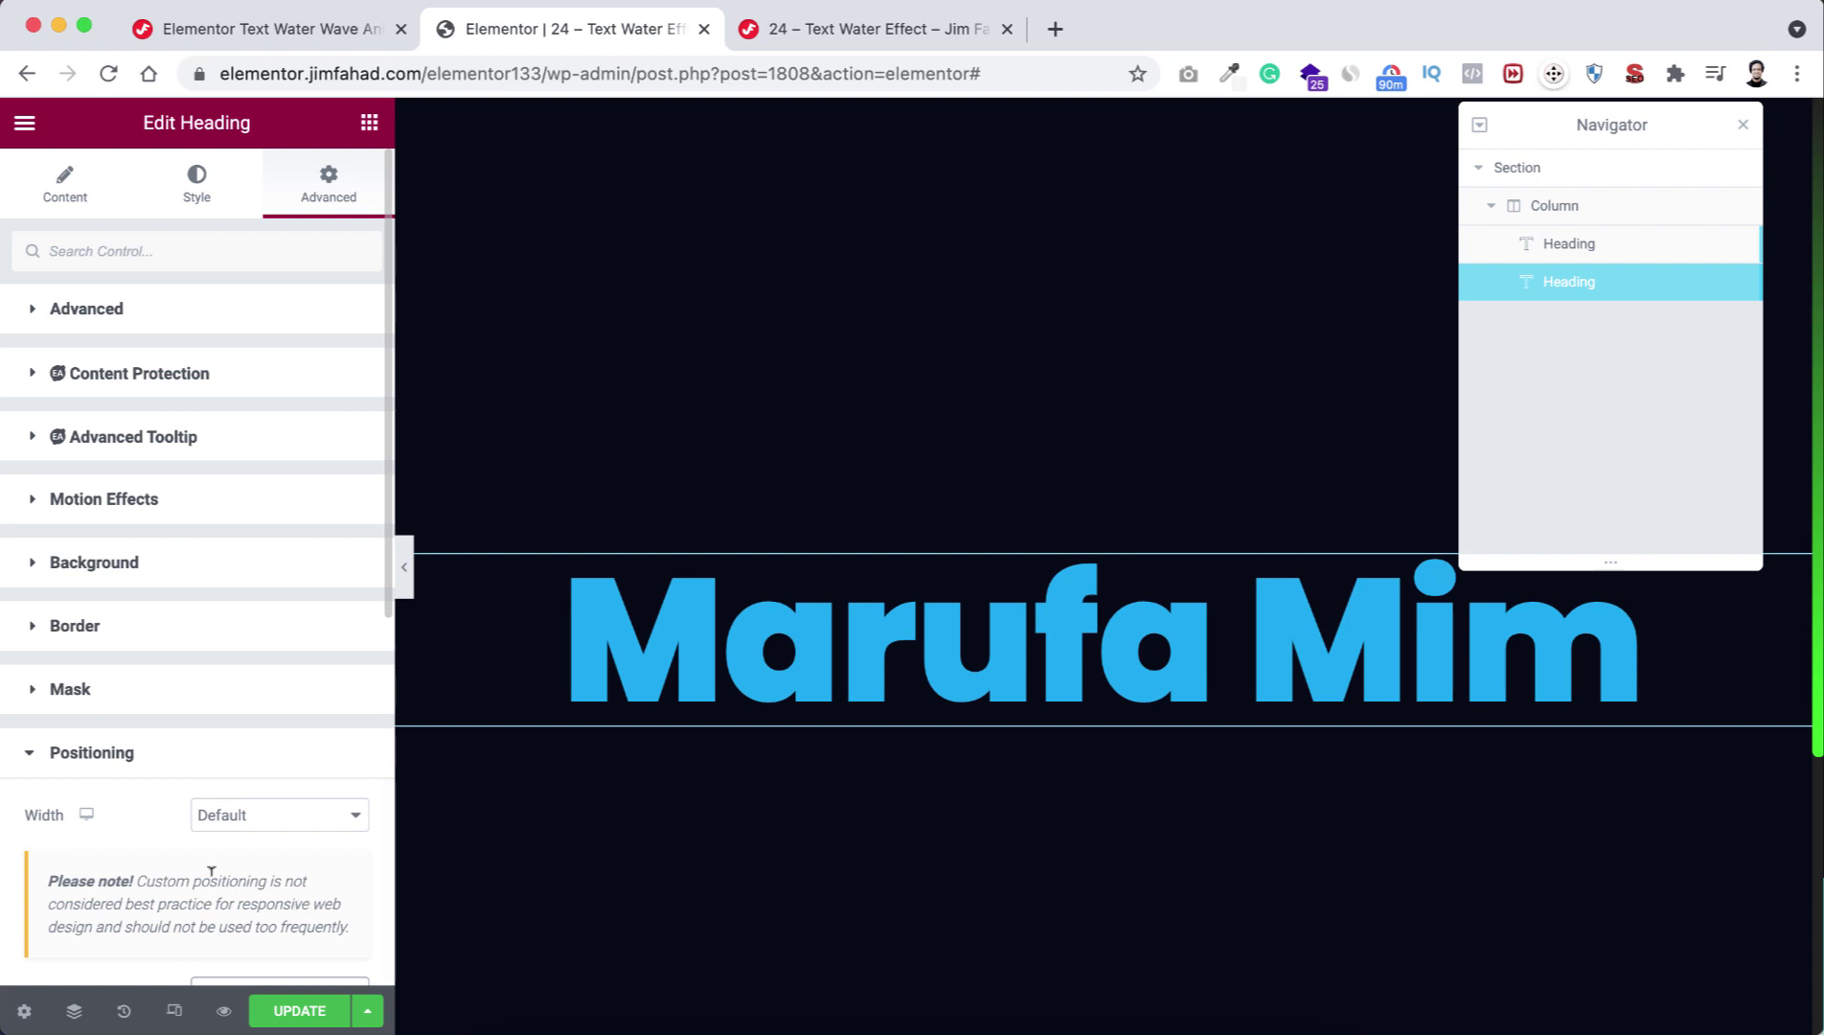
scroll(210, 871, down, 10)
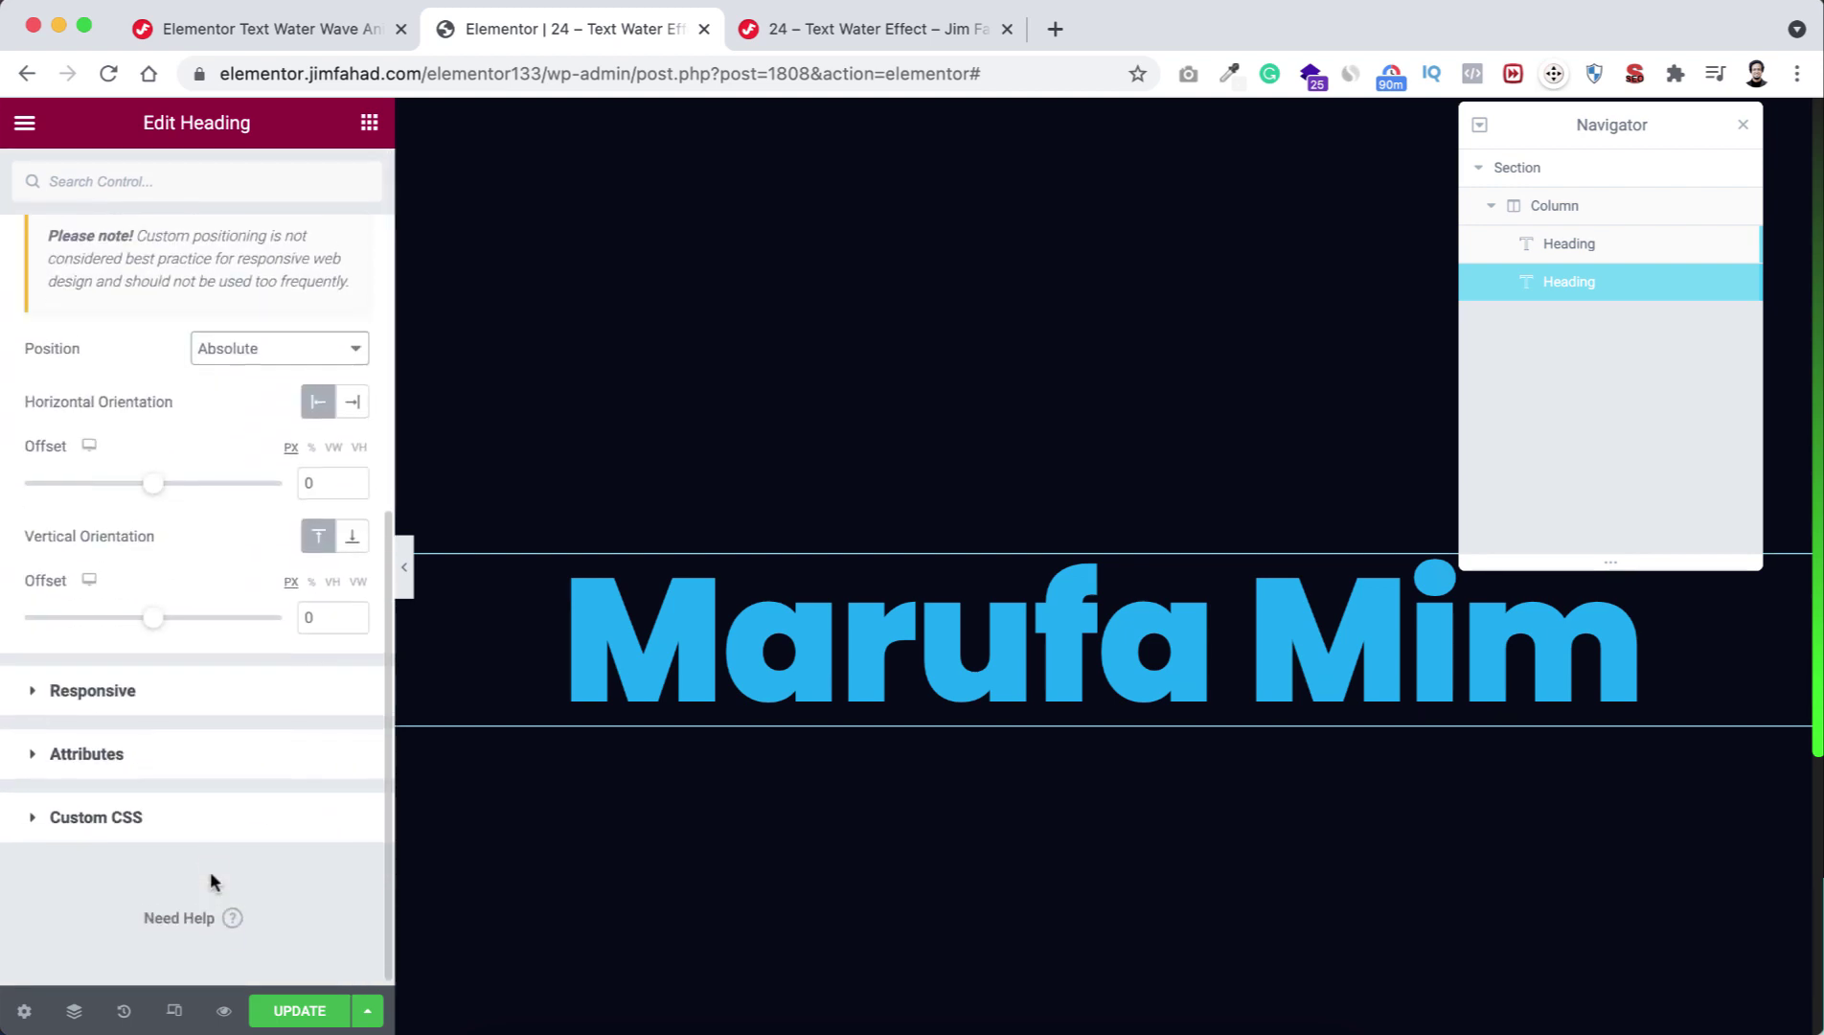
click(232, 815)
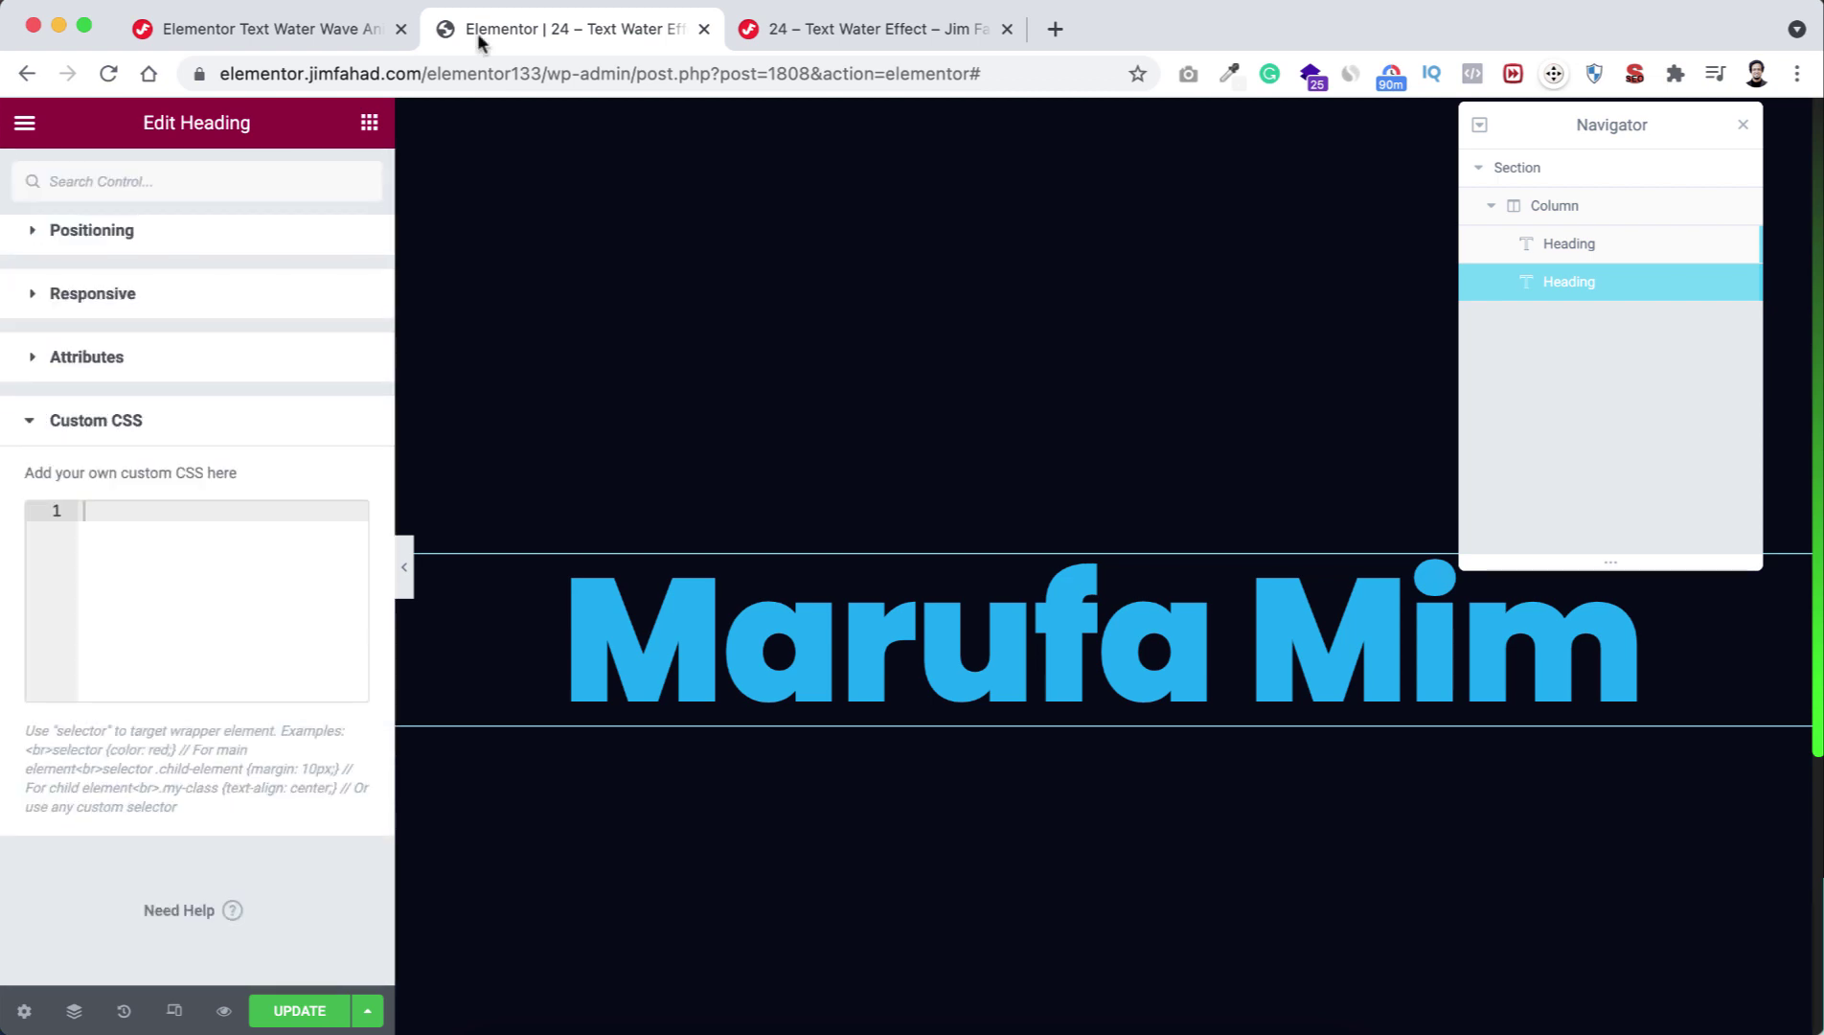
Step: Copy the Front Heading CSS water animation code from the tutorial tab and return to Elementor
click(347, 33)
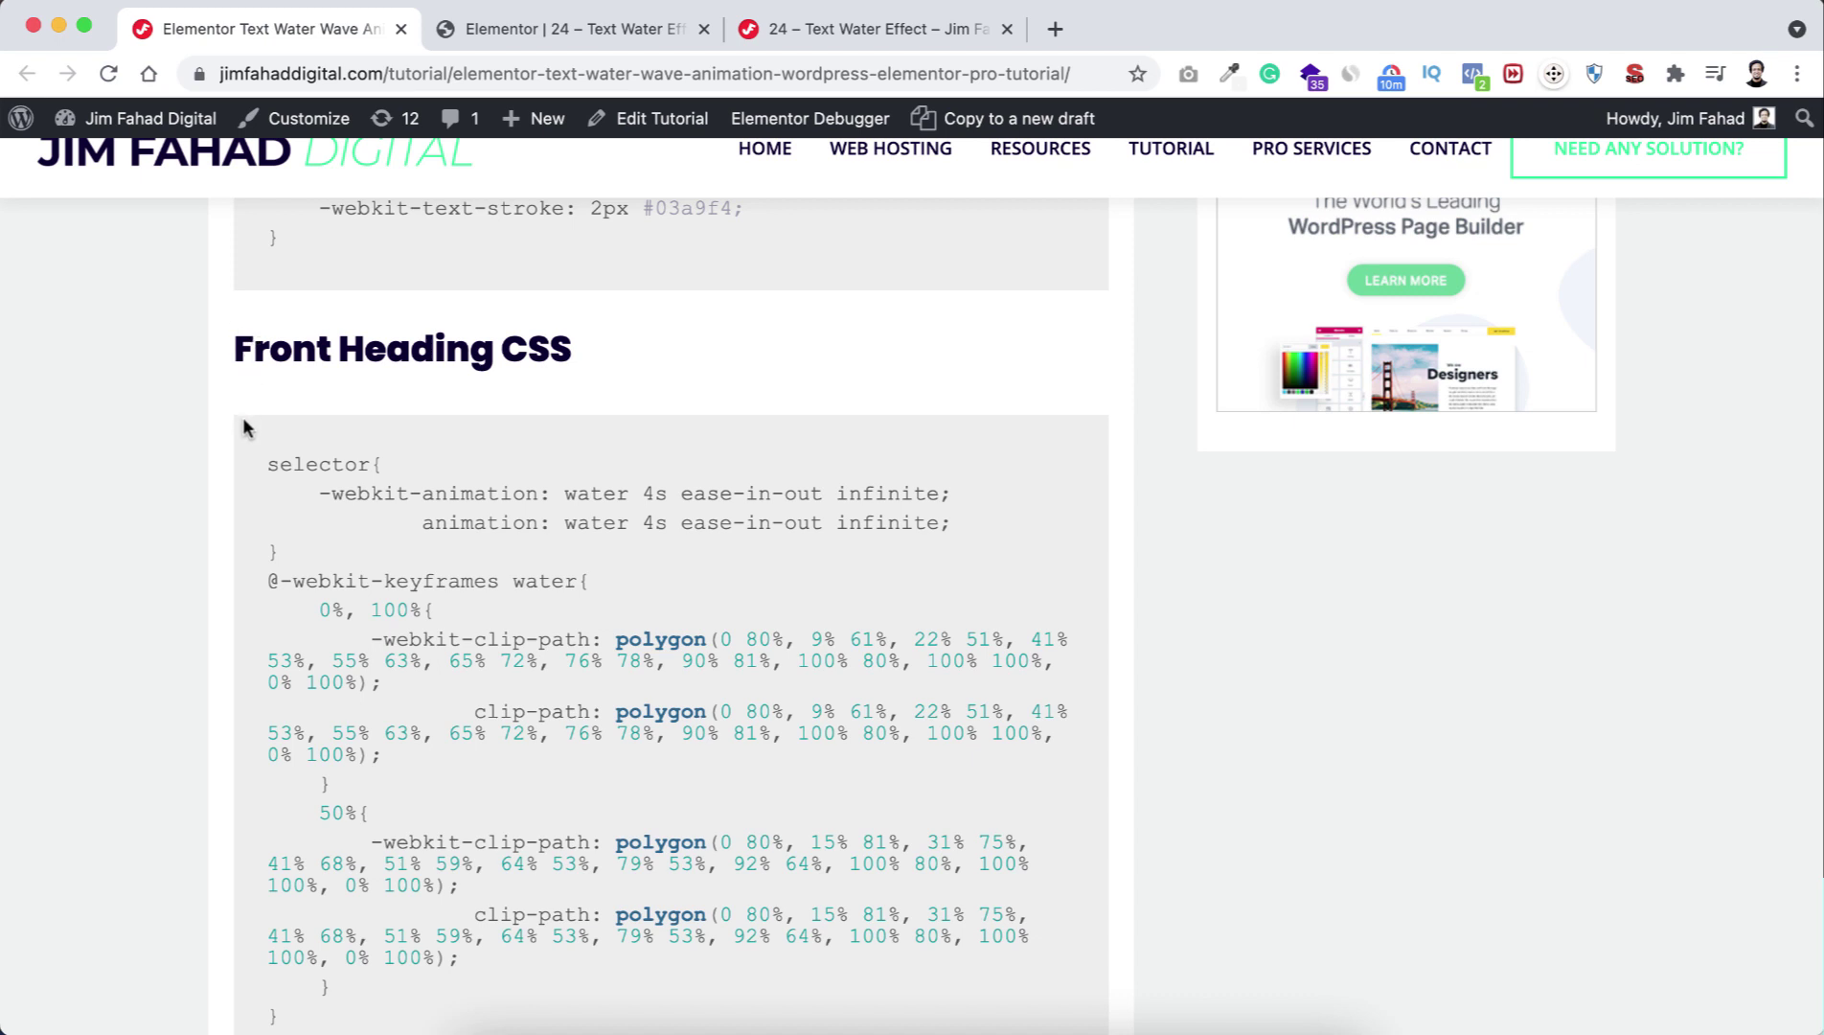
drag(245, 439, 460, 1030)
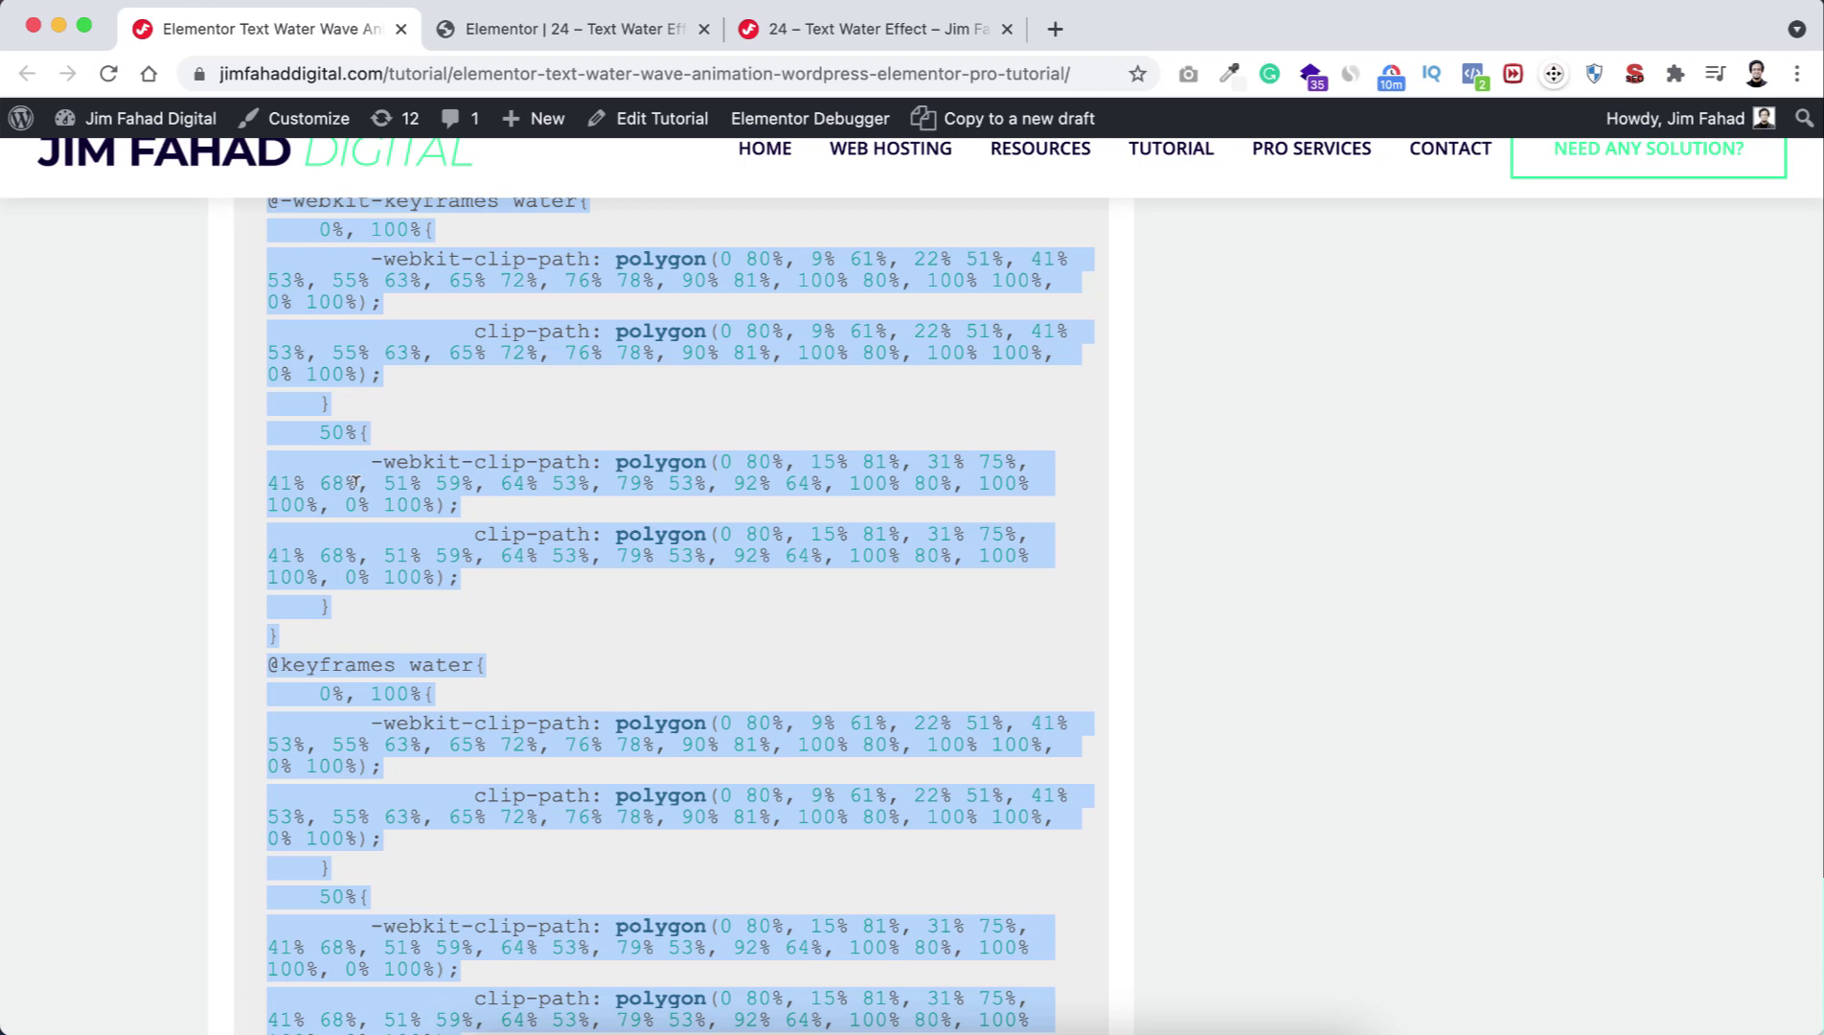
click(485, 37)
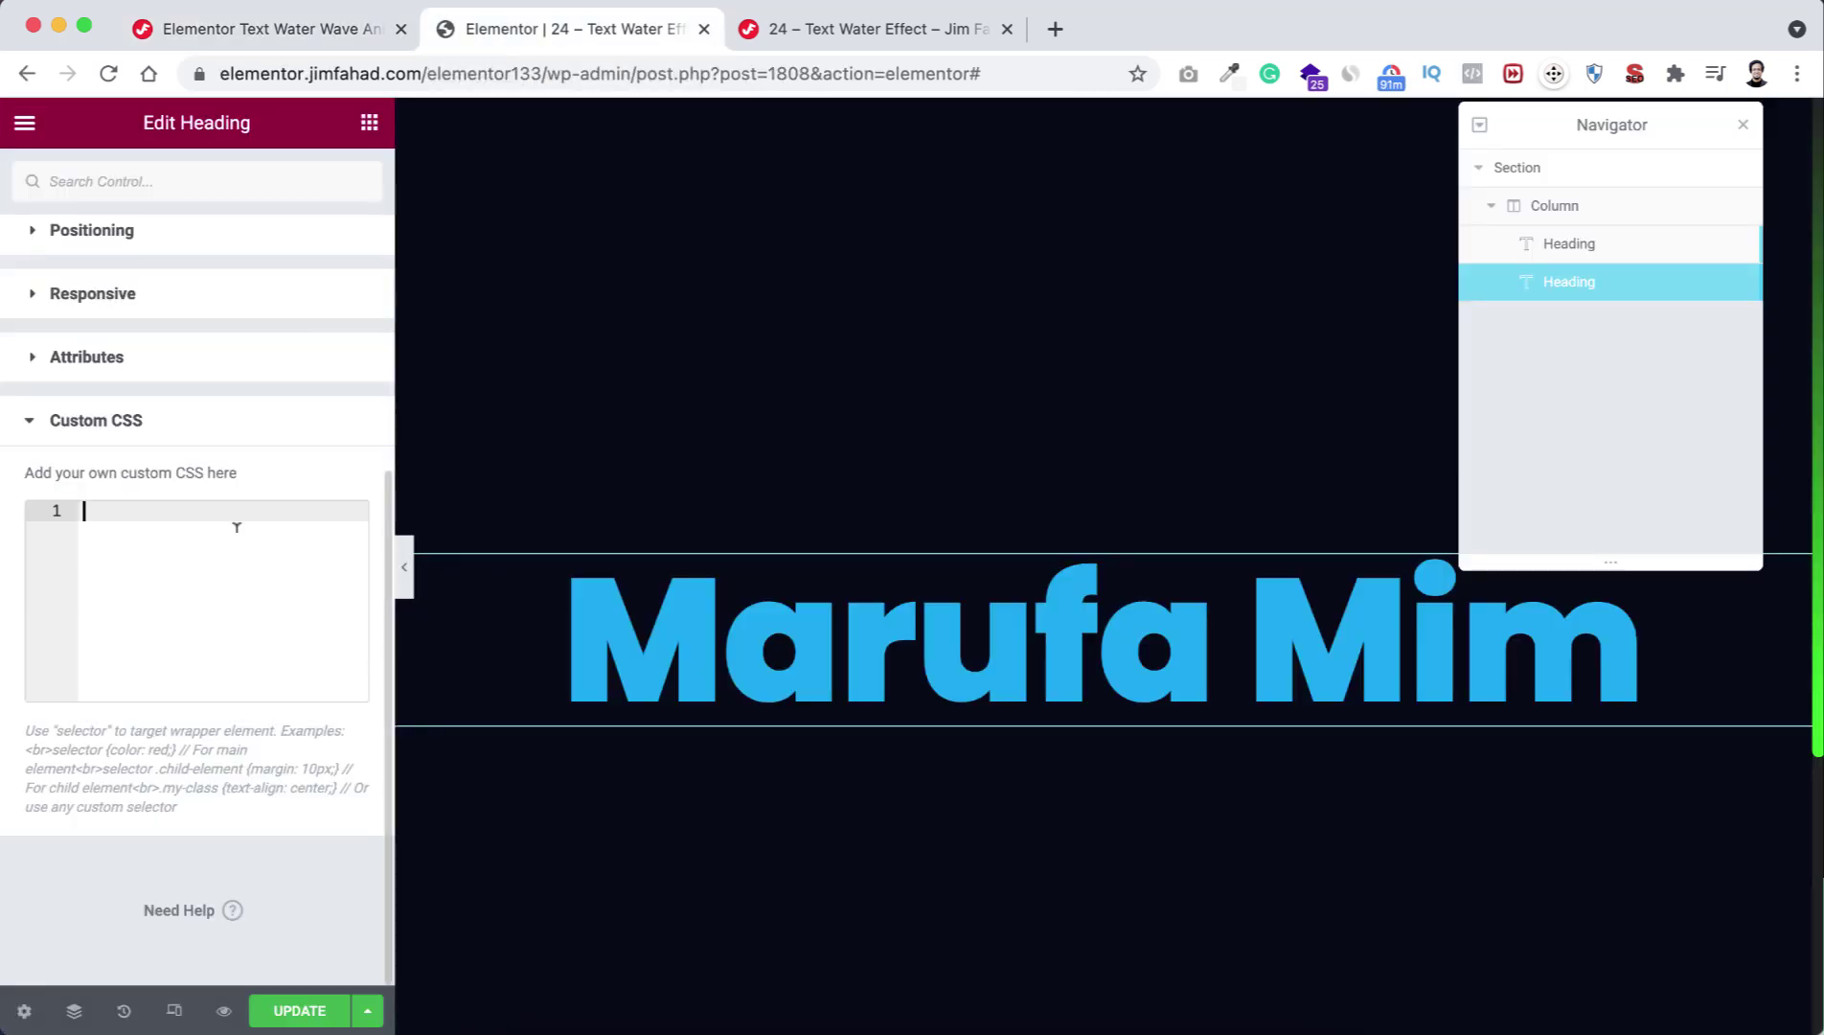
Step: Paste the water-wave keyframe CSS and change both animation durations from 4s to 2s
key(super+v)
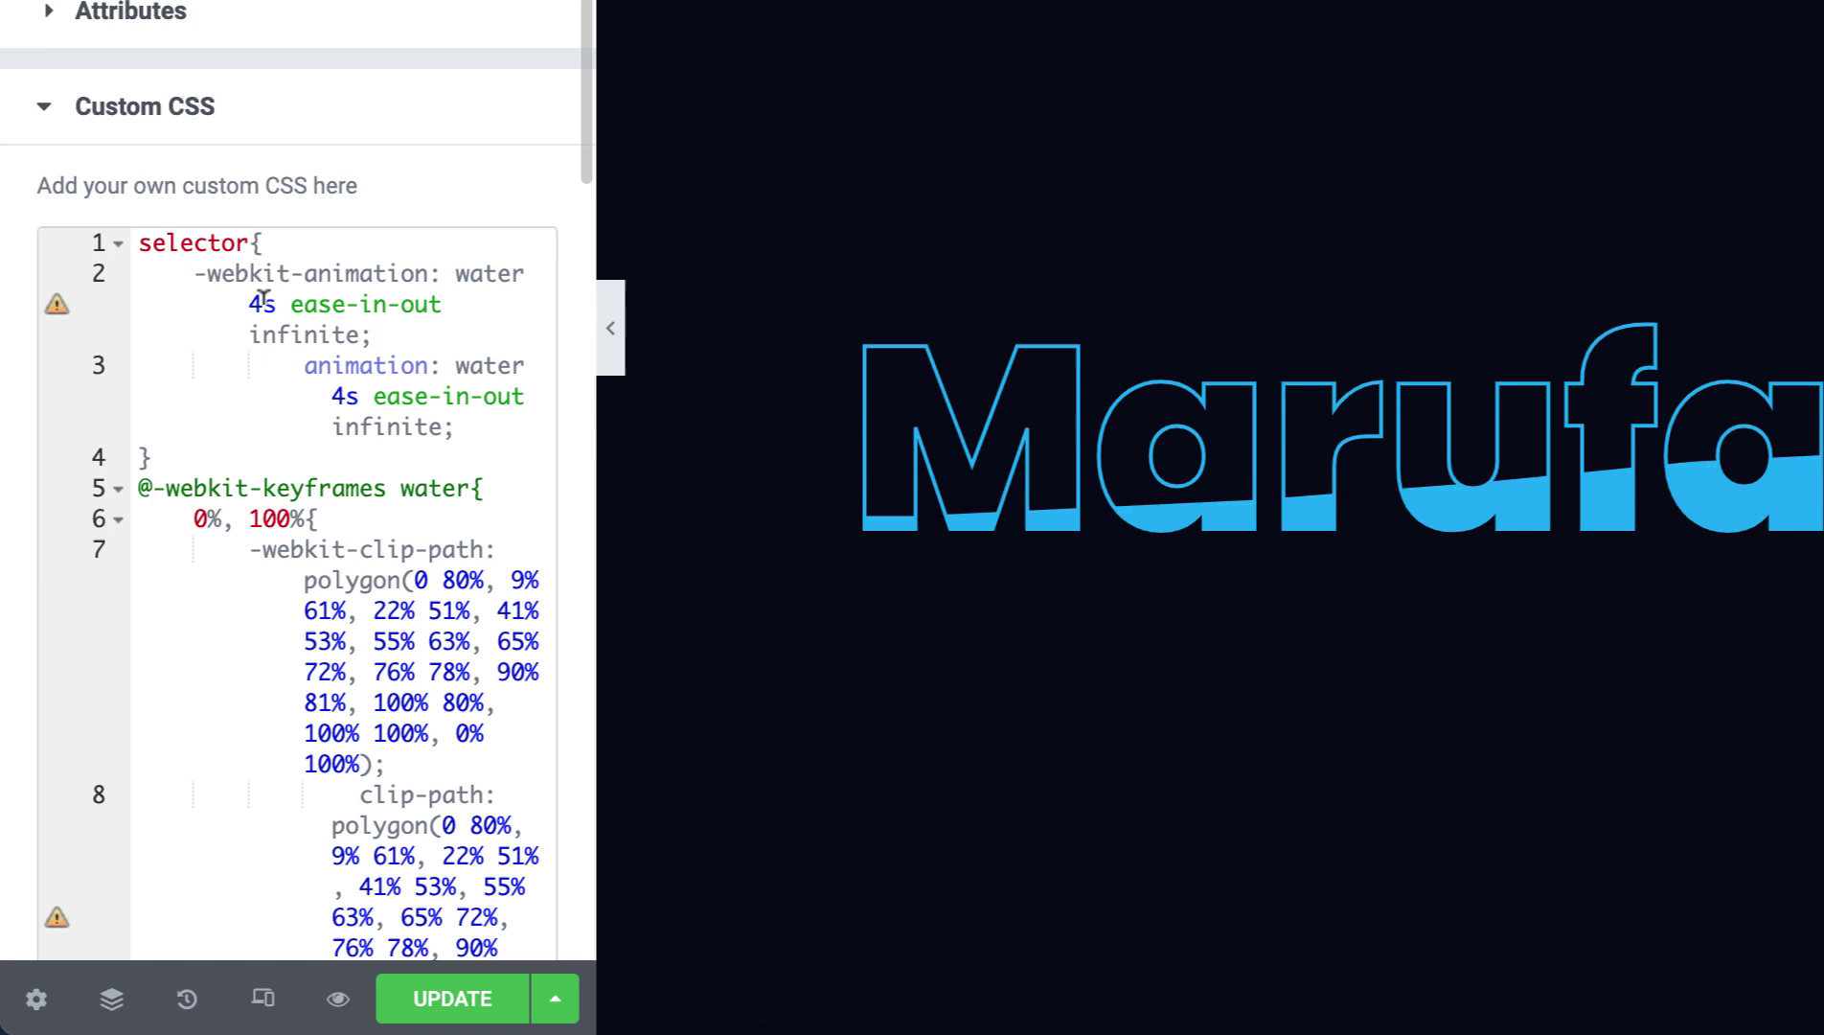
click(263, 304)
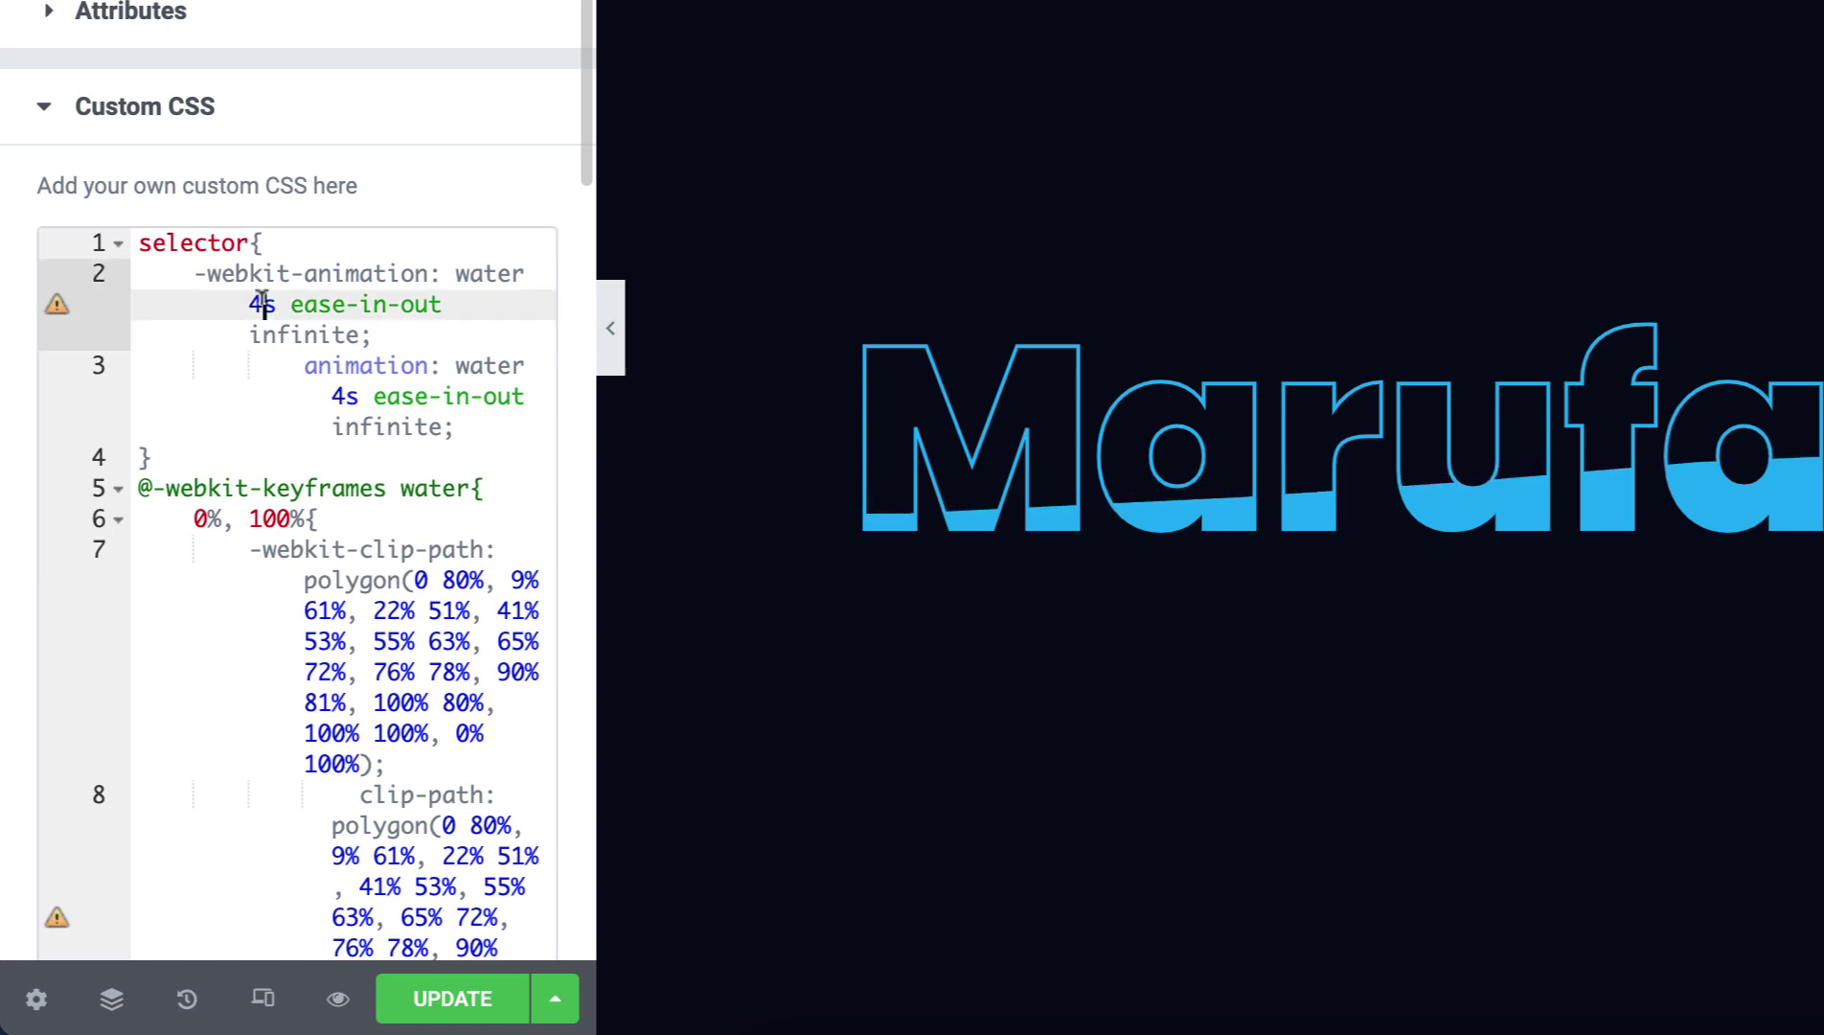
key(BackSpace)
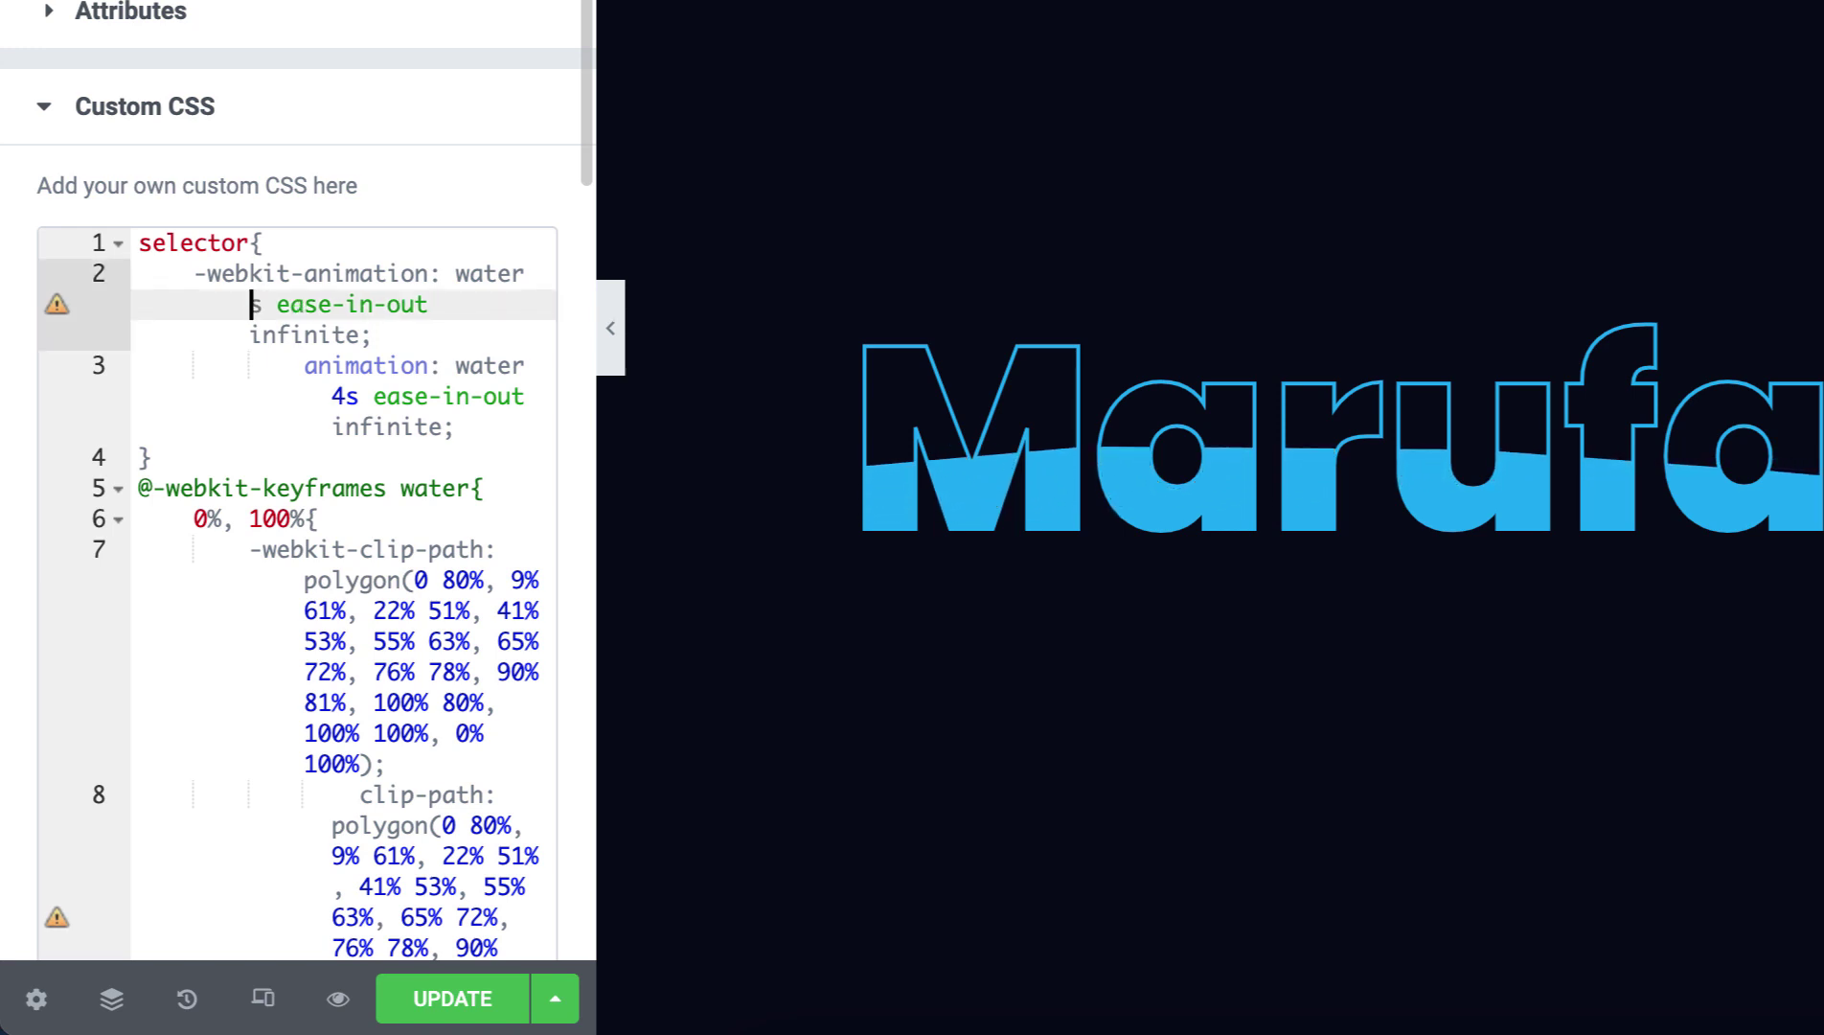
text(2)
click(335, 427)
click(346, 396)
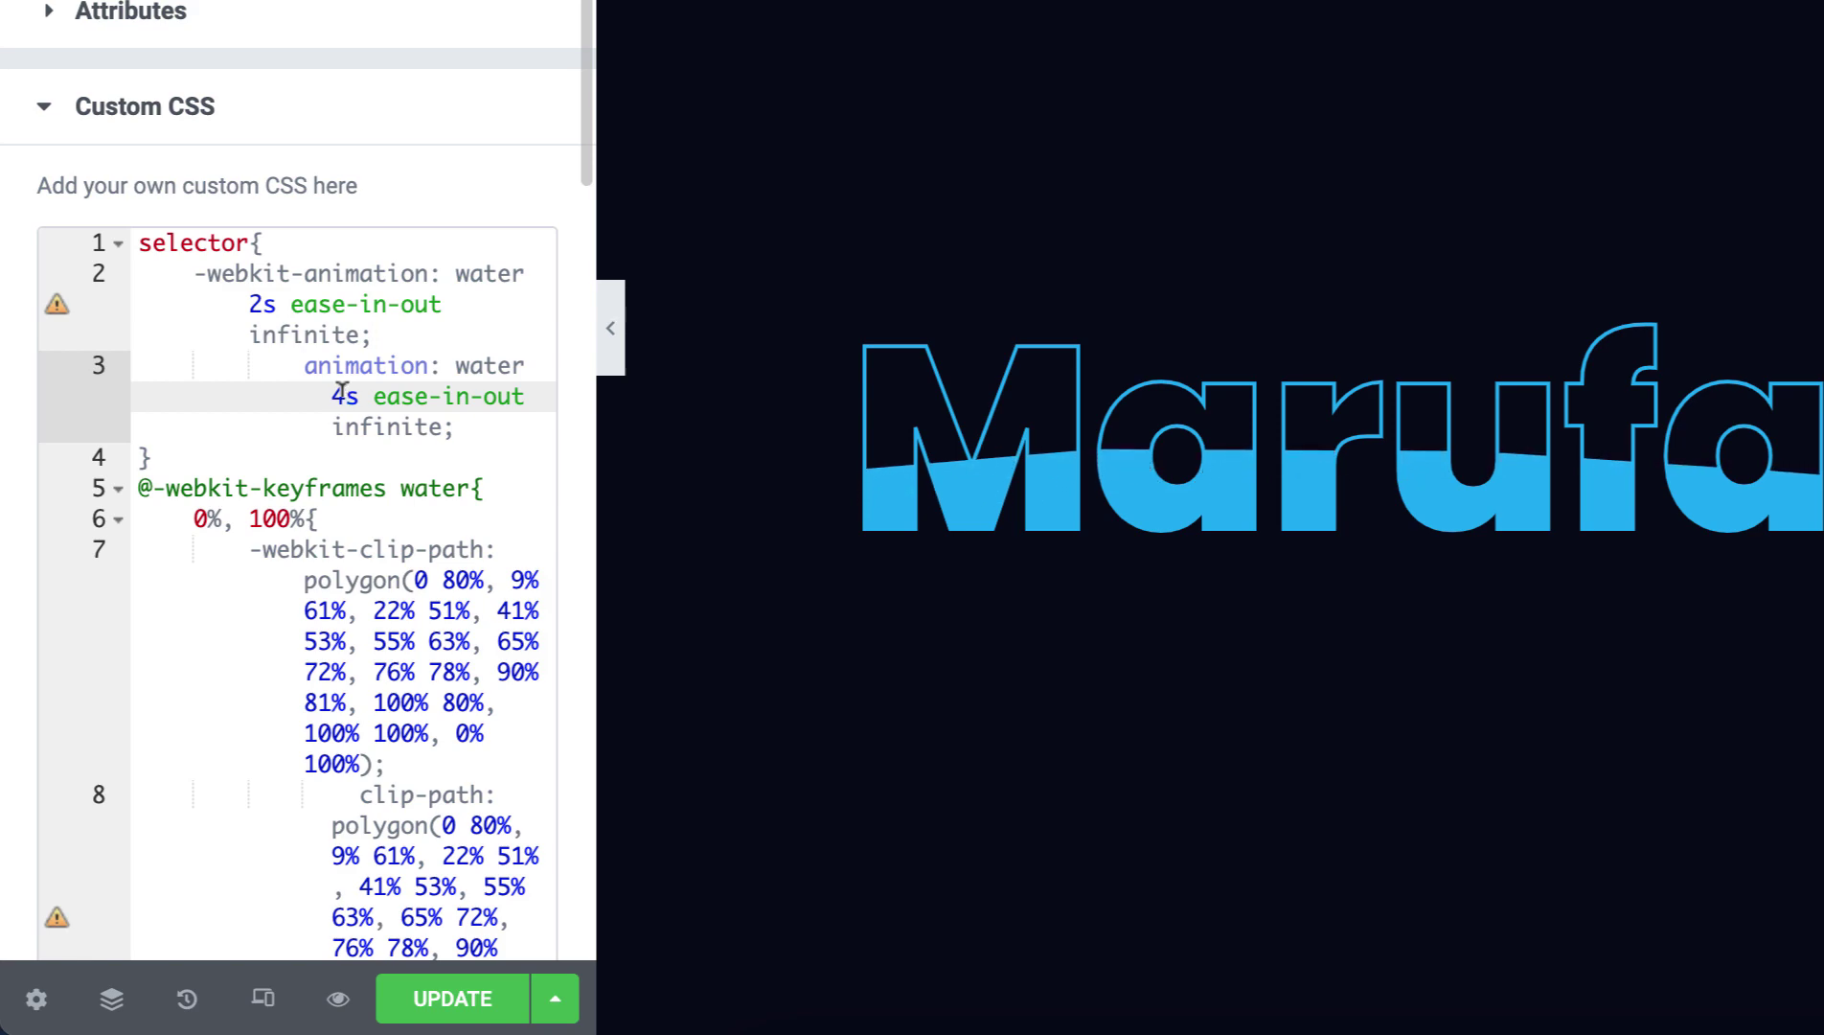
key(BackSpace)
text(2)
click(332, 427)
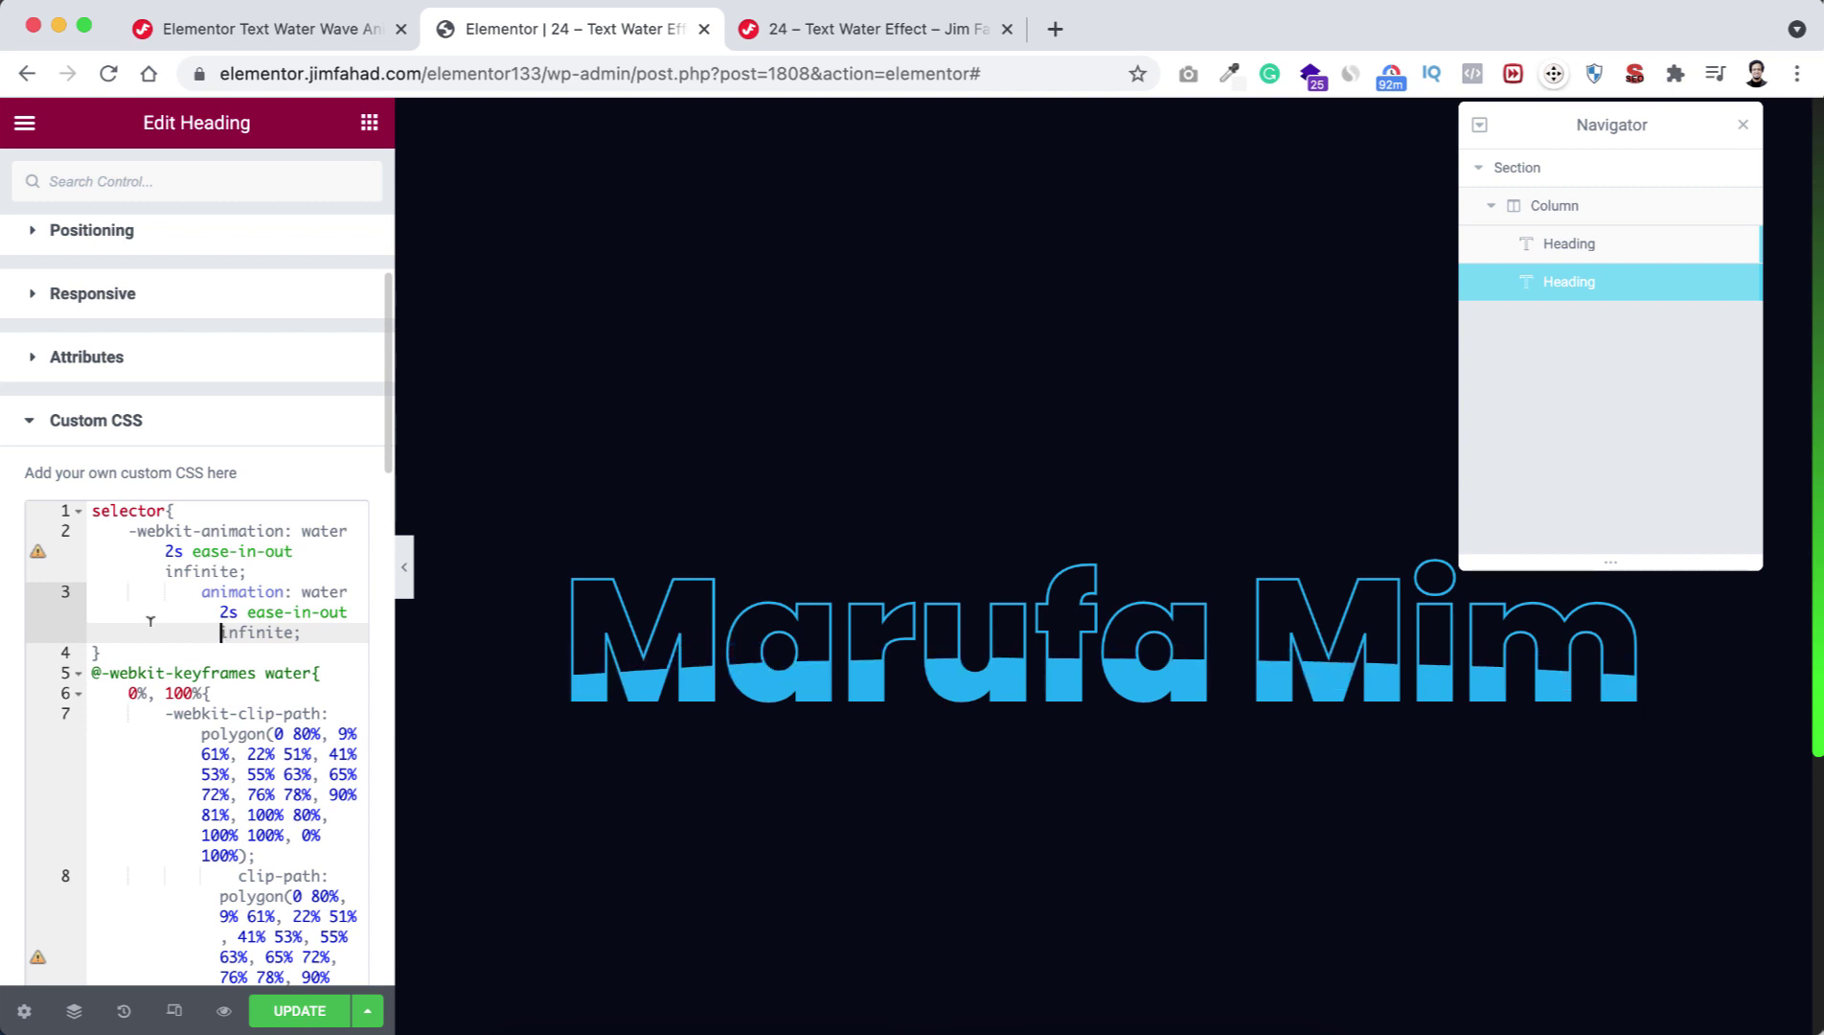
Step: Change both animation durations back from 2s to 4s
click(173, 549)
key(ctrl+space)
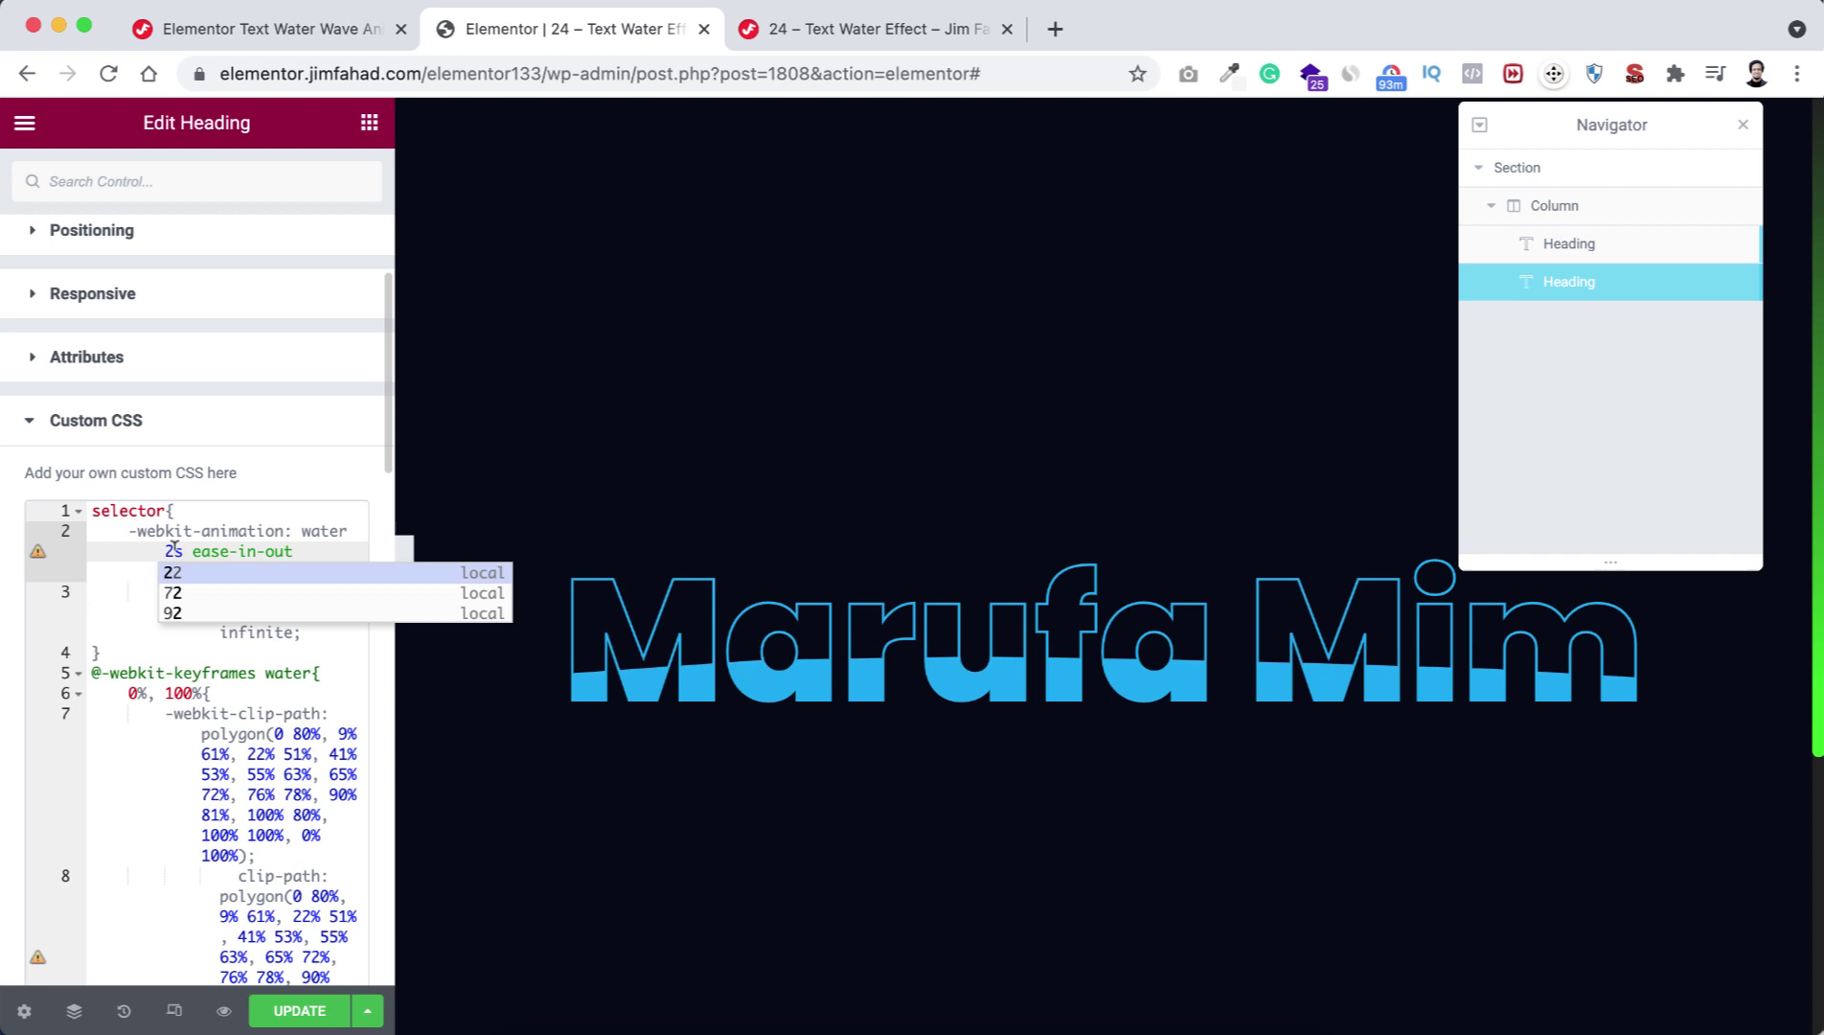
key(BackSpace)
text(4)
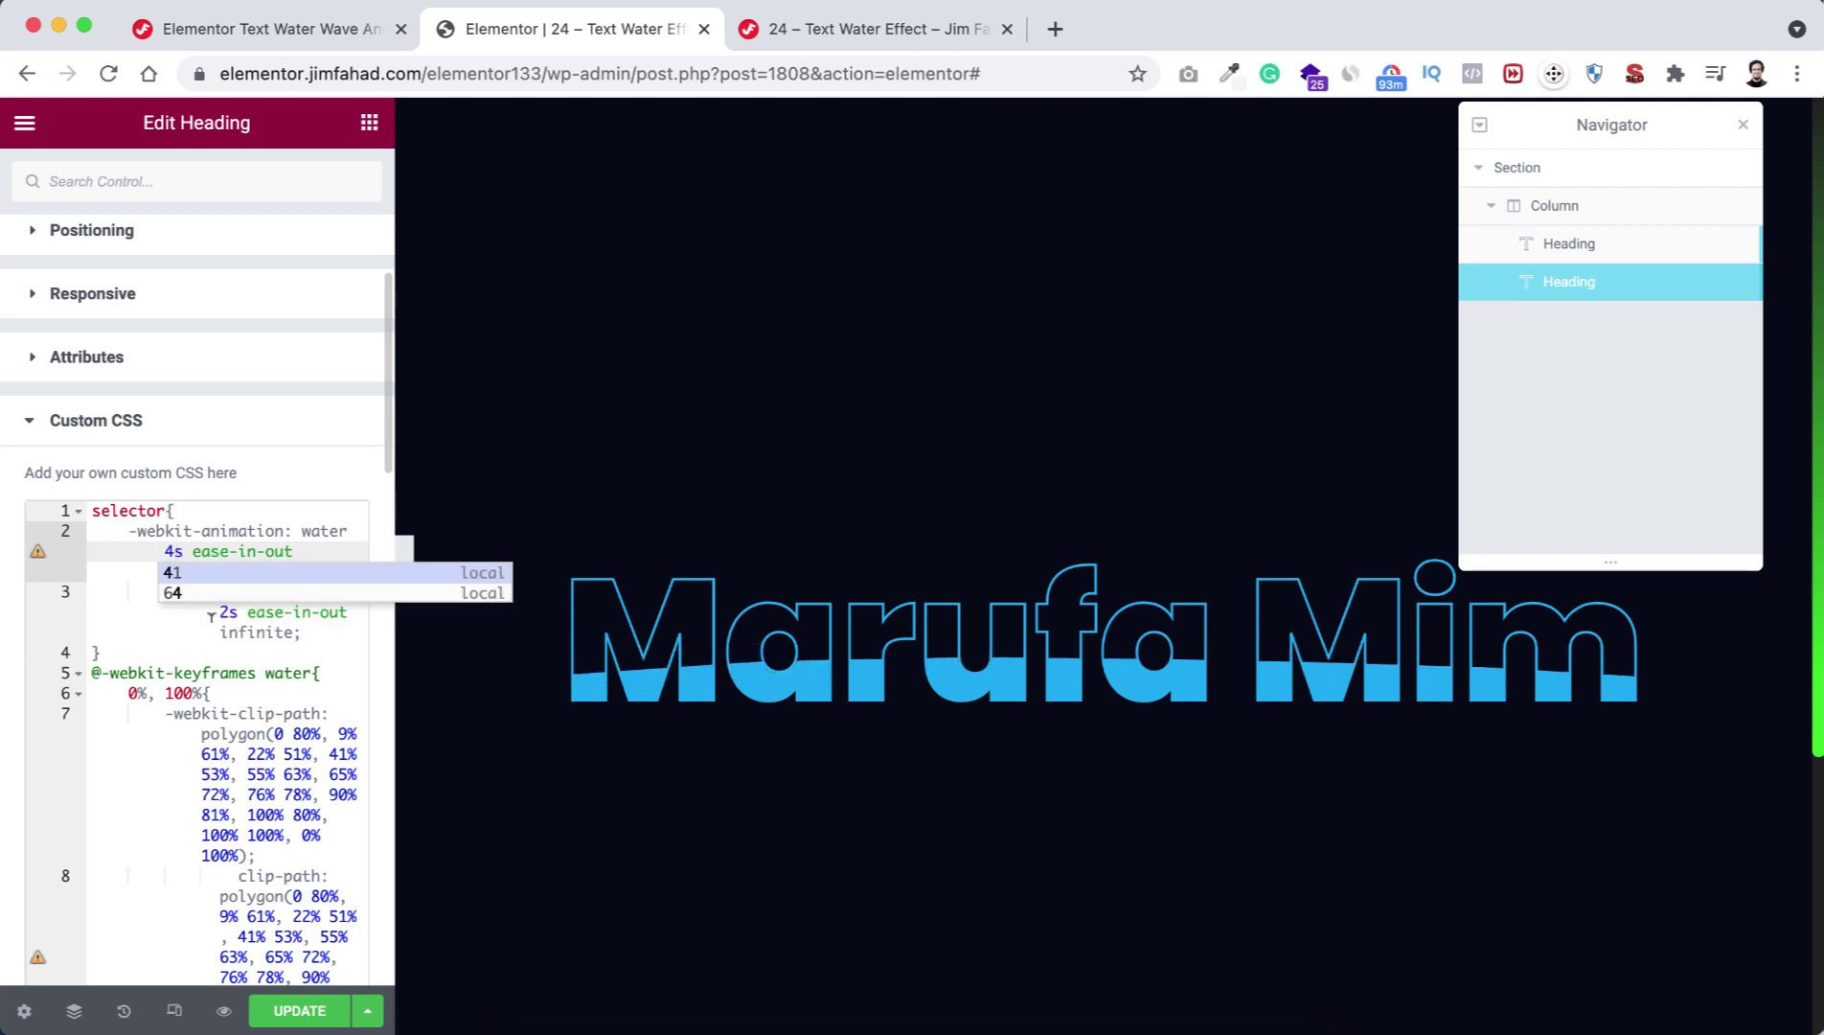
click(230, 612)
key(BackSpace)
Step: Finish the CSS entry with '4', dismiss the code suggestions, and close the Navigator panel
text(4)
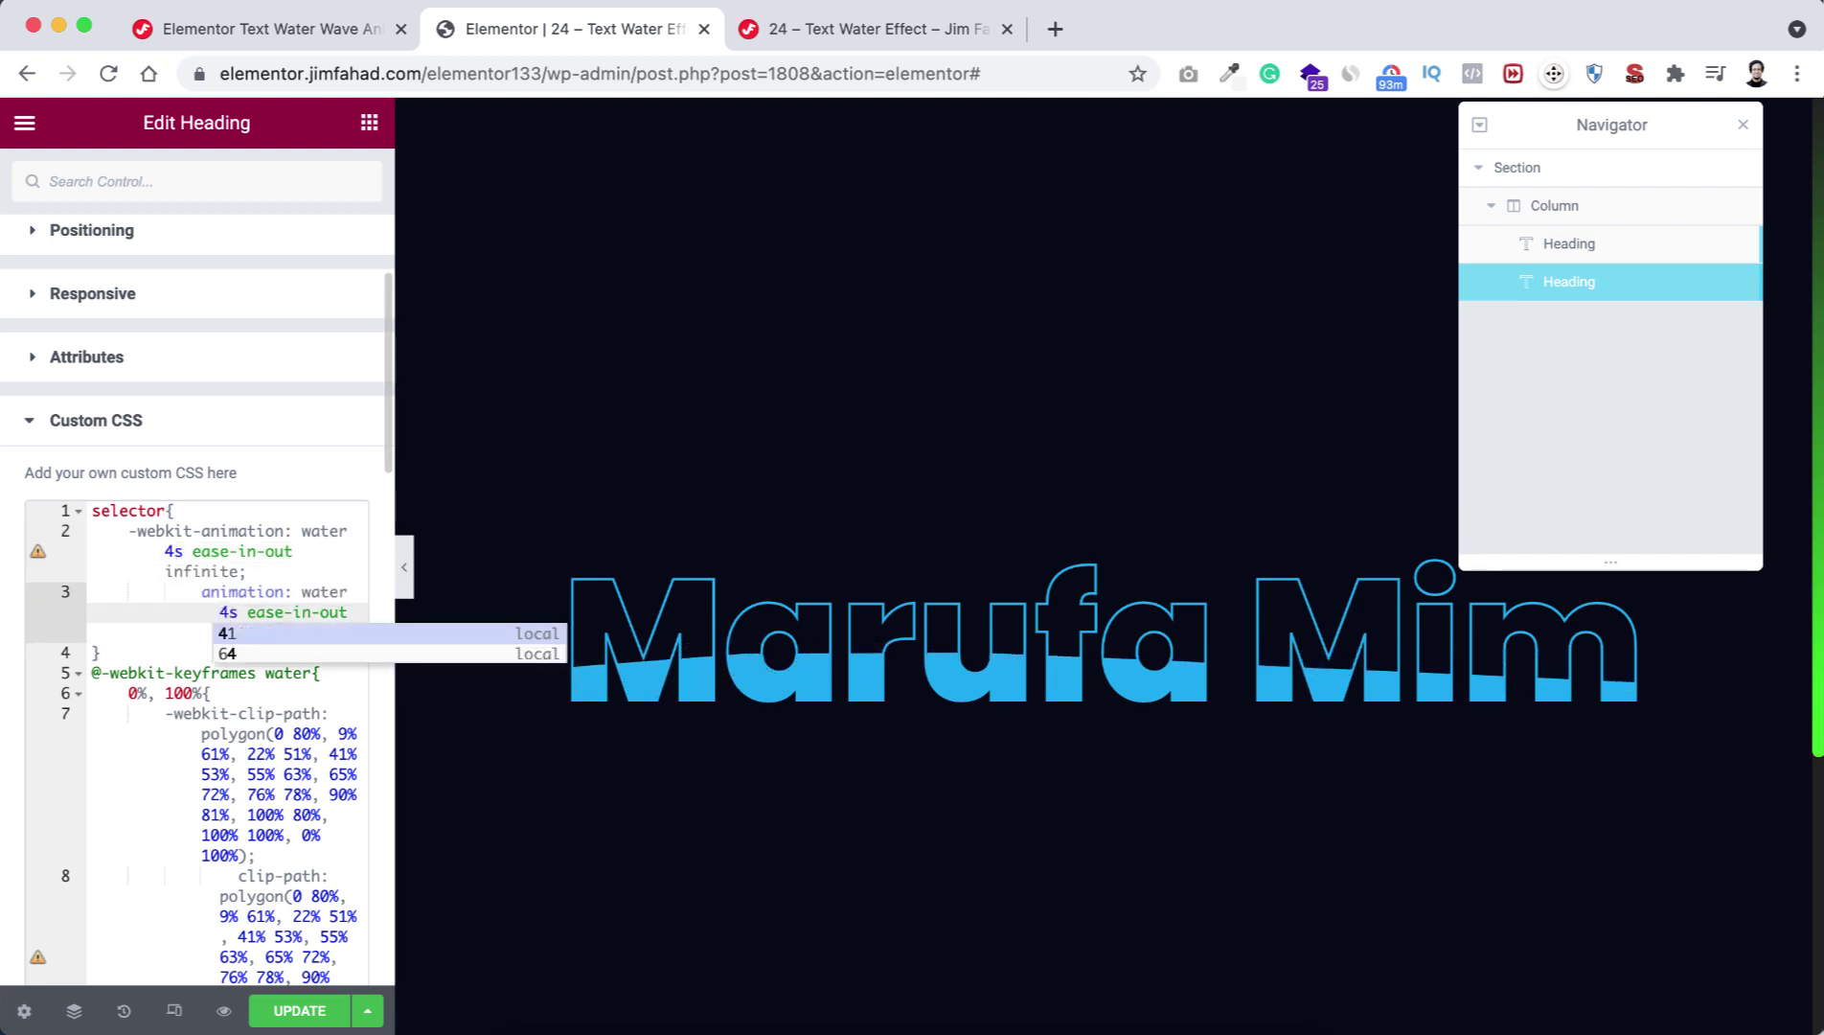
key(Escape)
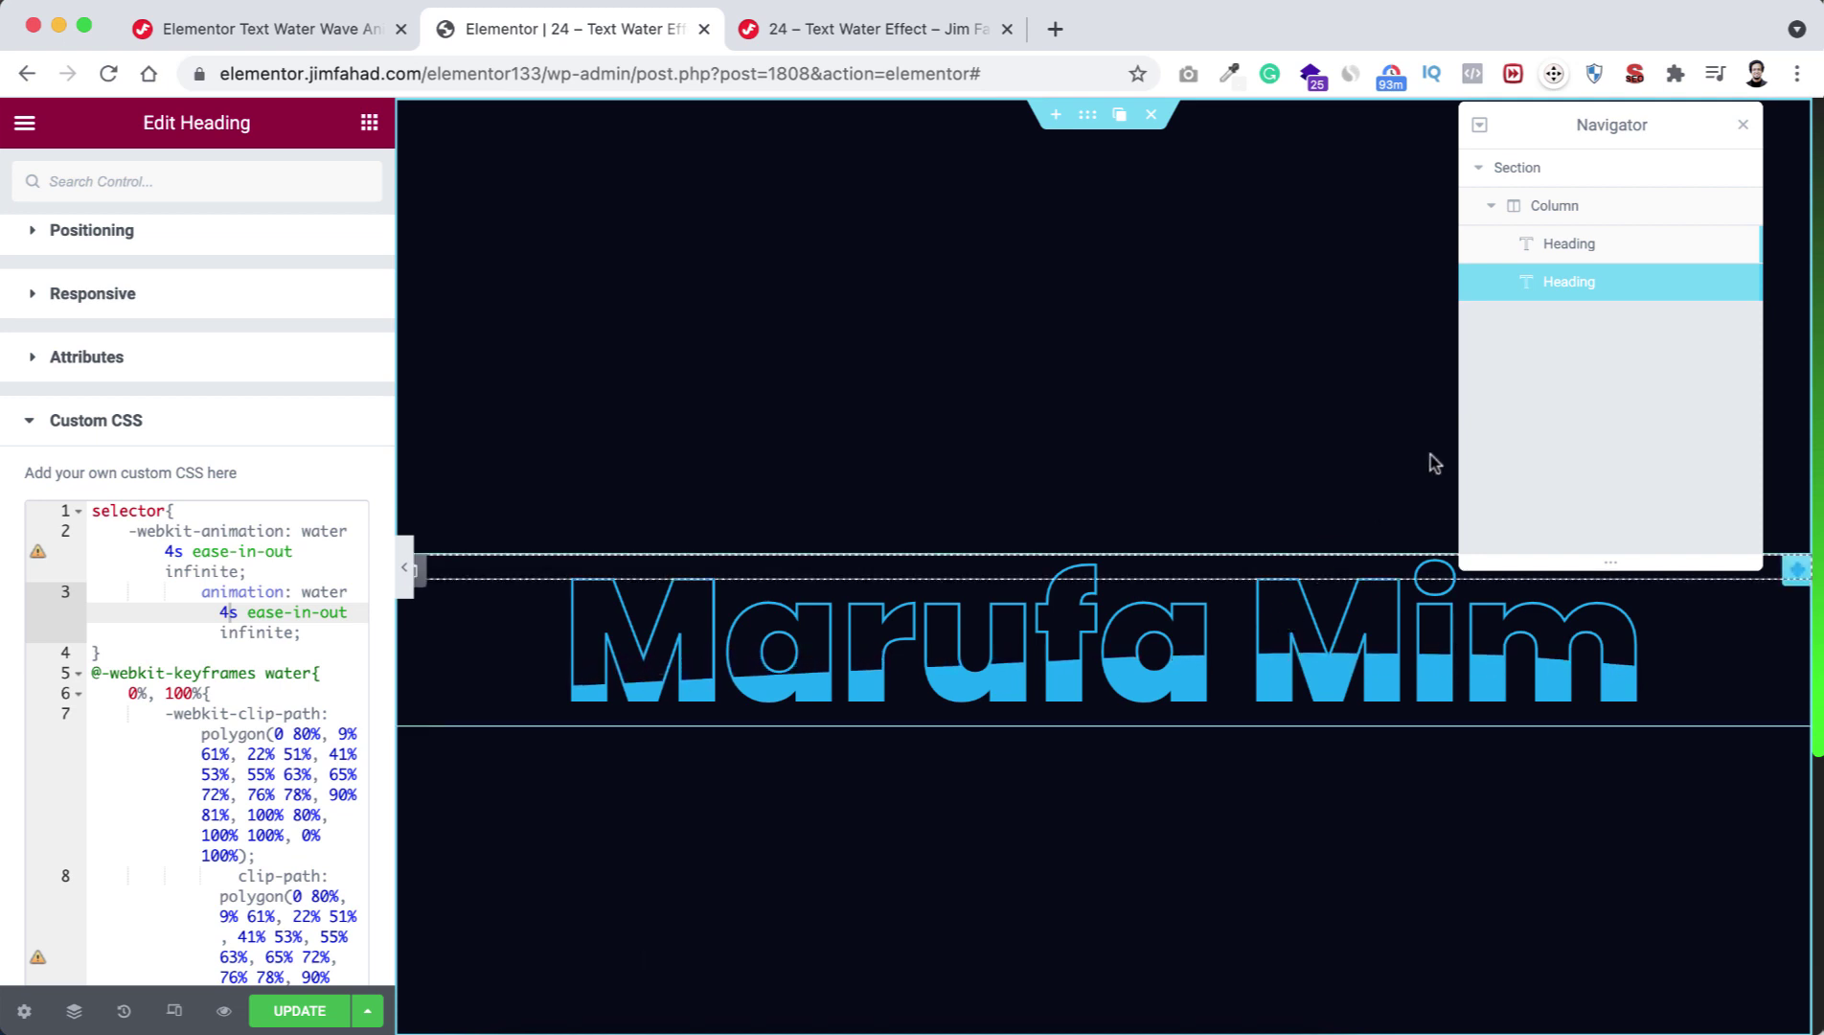
click(1744, 128)
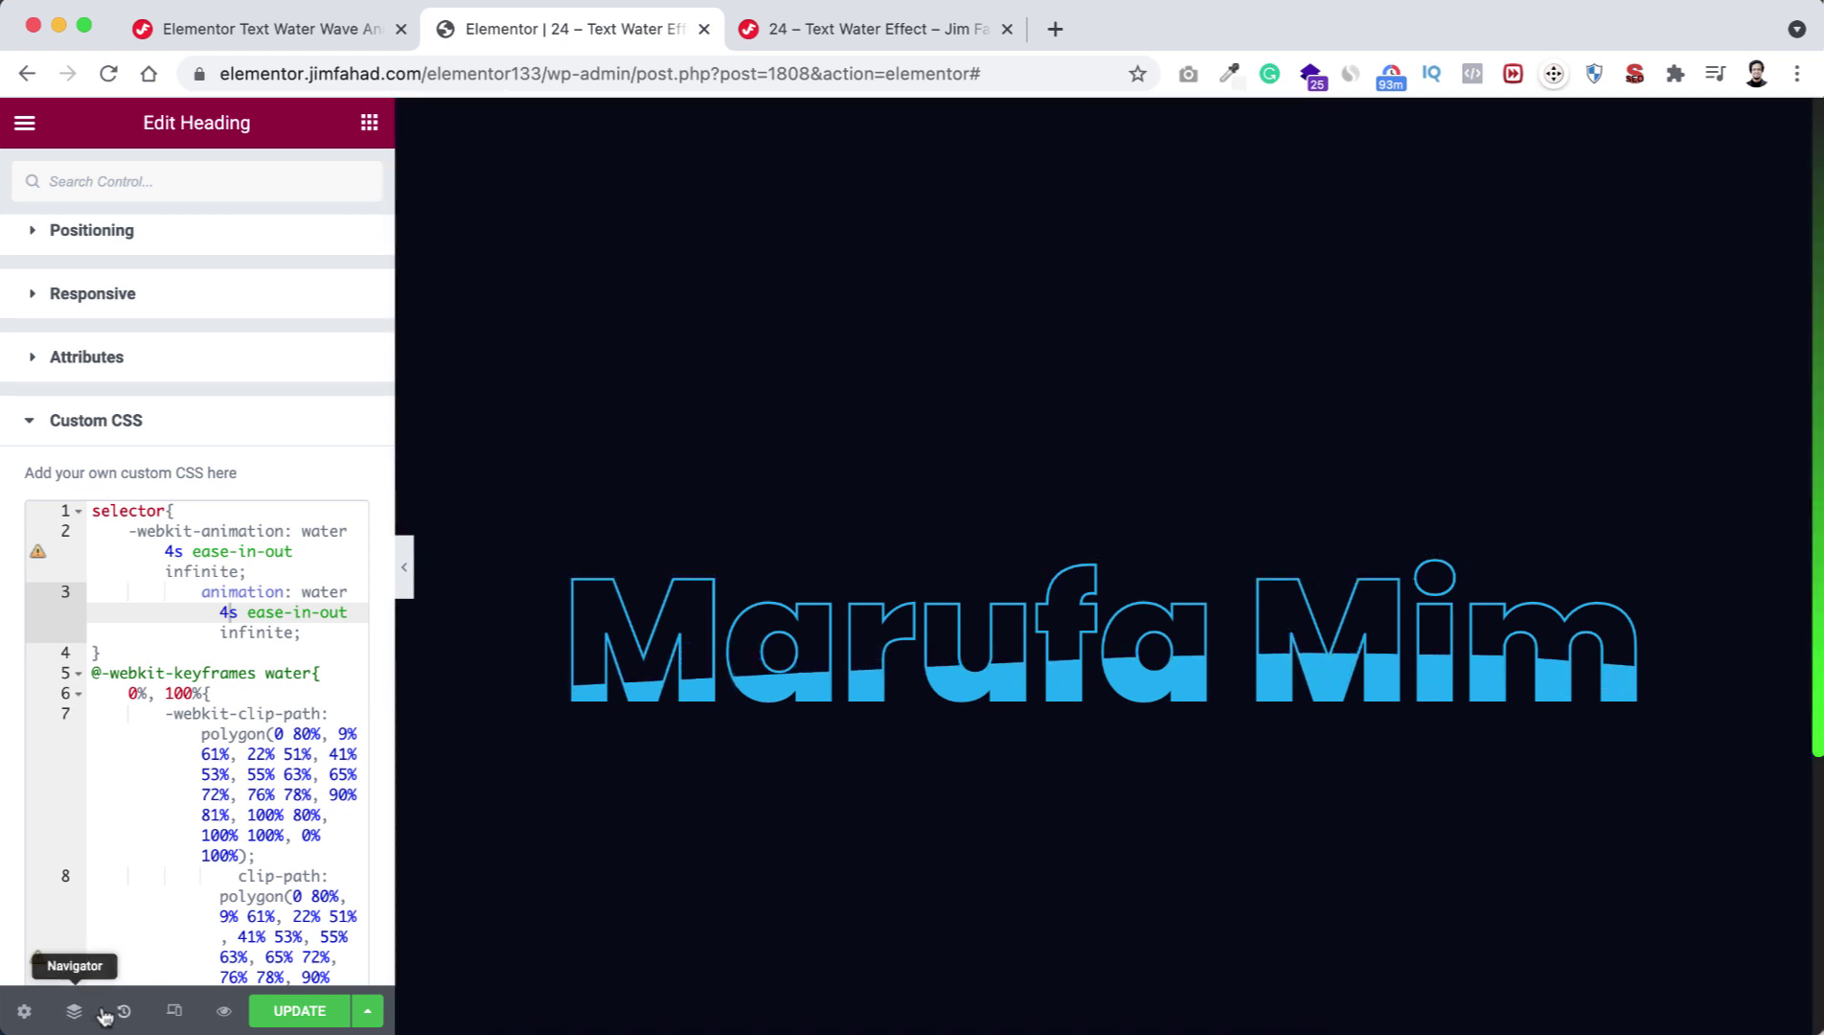
Step: Preview the wave heading at 320 px mobile and 768 px tablet, then return to desktop
click(174, 1010)
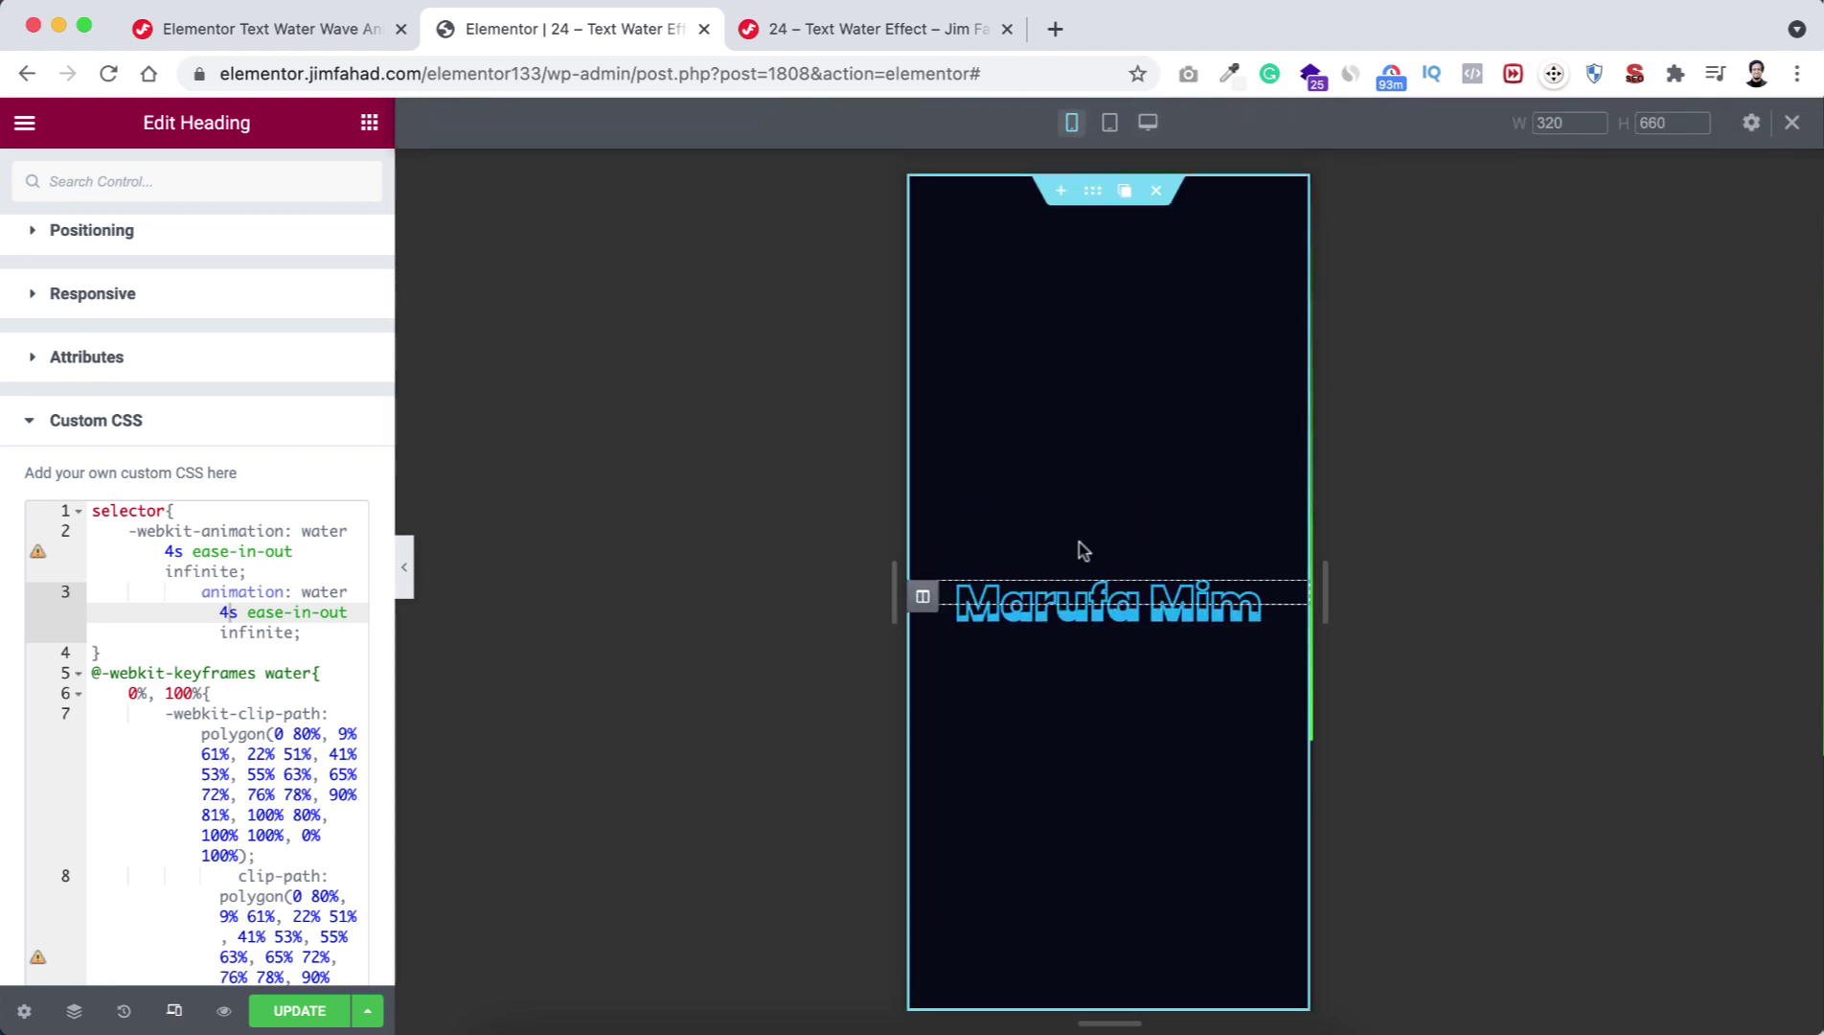
click(1110, 122)
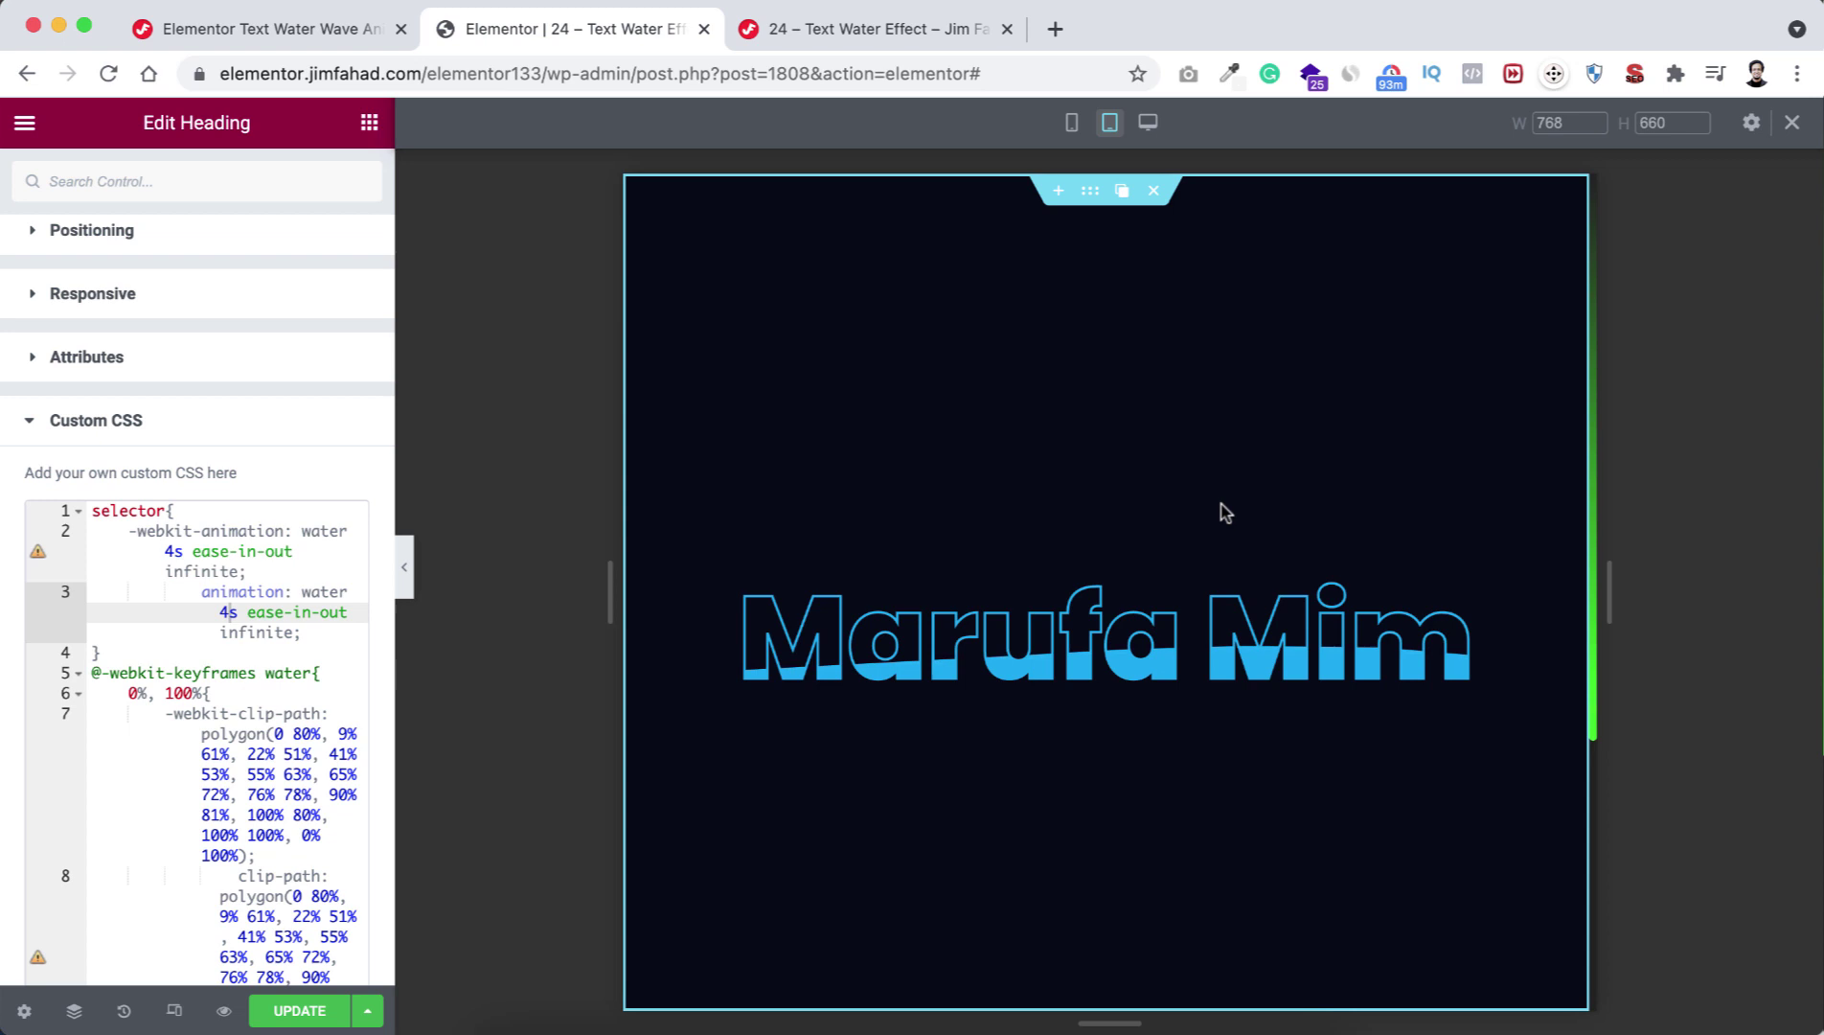
click(1793, 123)
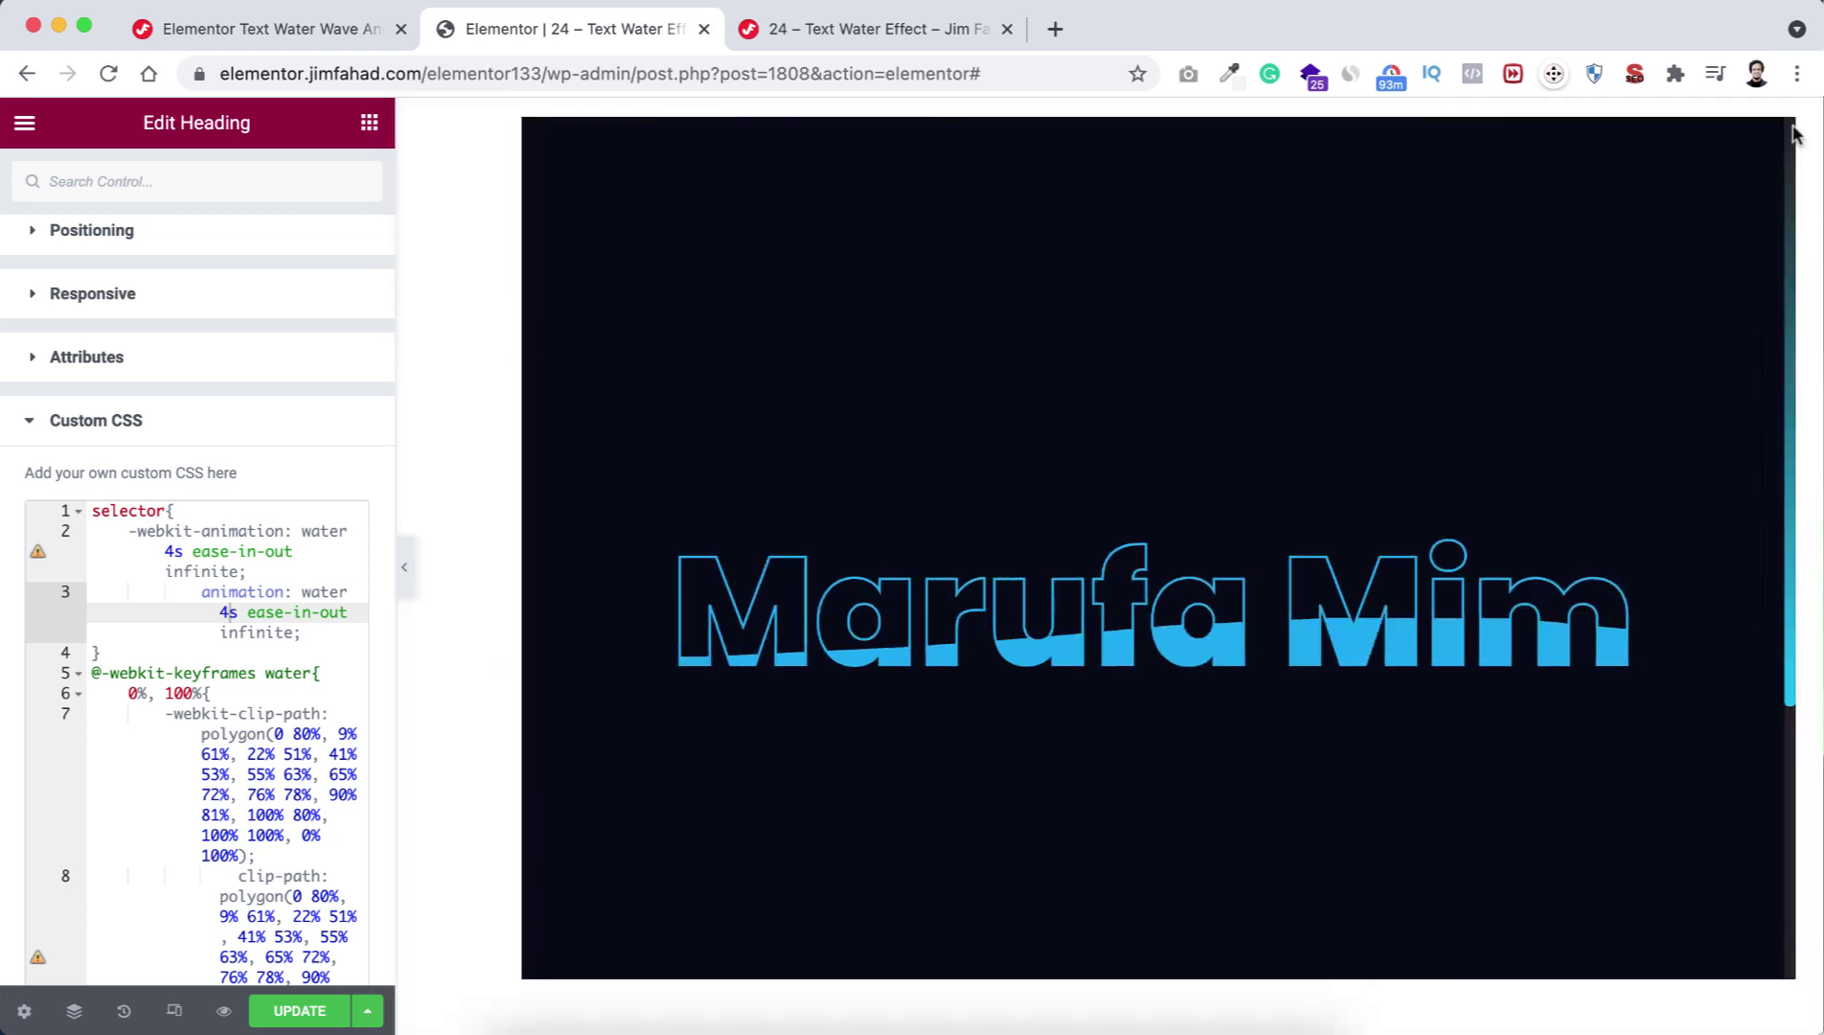